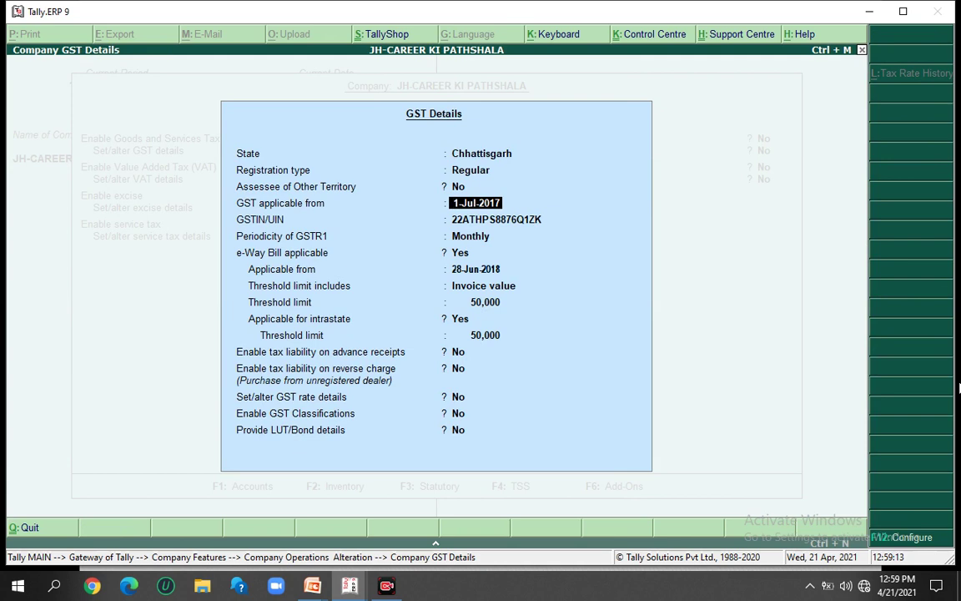
Try replacing the last character of the company's GSTIN/UIN with a different letter.
{"action": "key", "text": "Return"}
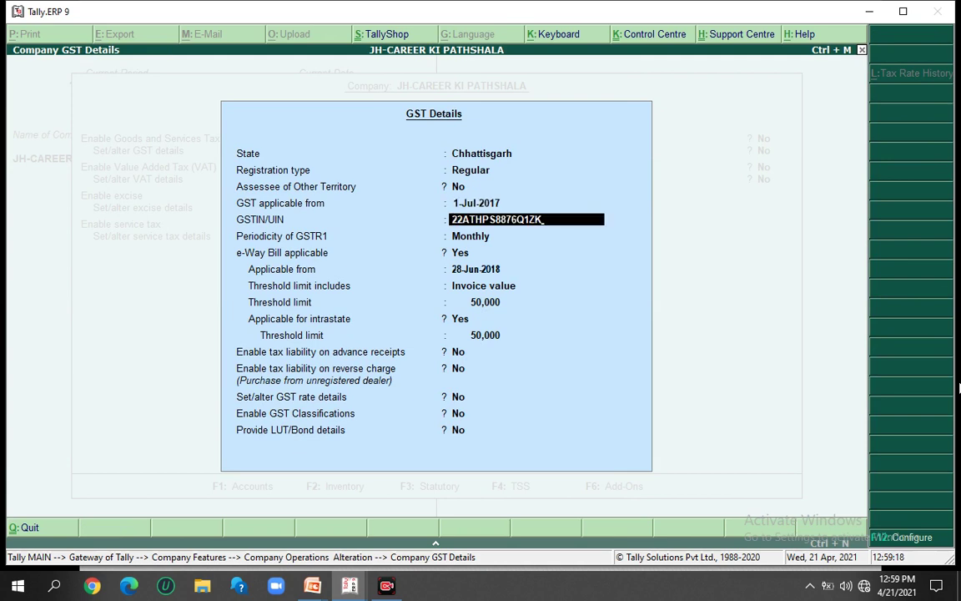
{"action": "key", "text": "BackSpace"}
{"action": "type", "text": "L"}
{"action": "key", "text": "Return"}
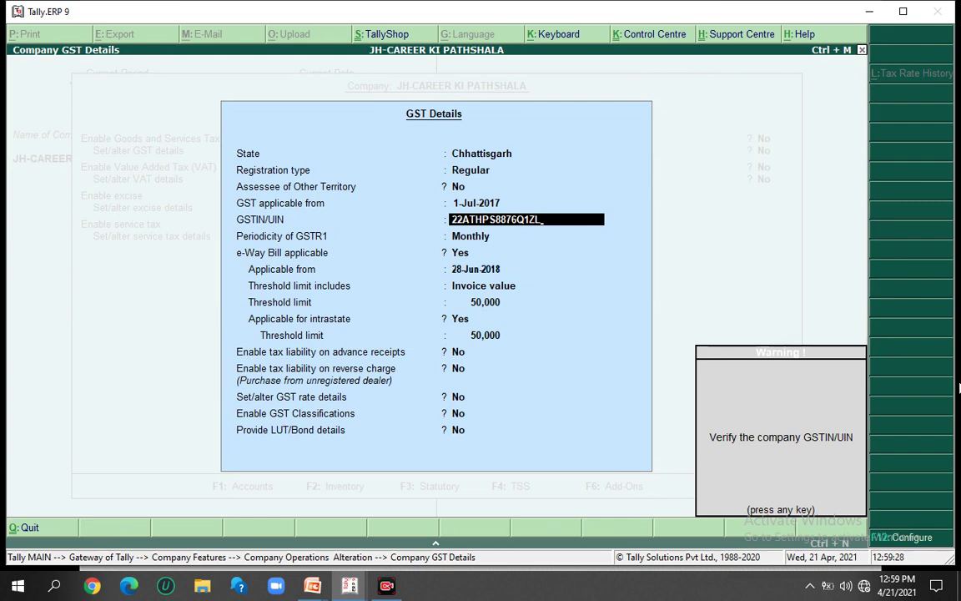
{"action": "key", "text": "Return"}
Restore the original last character of the company's GSTIN/UIN.
{"action": "key", "text": "BackSpace"}
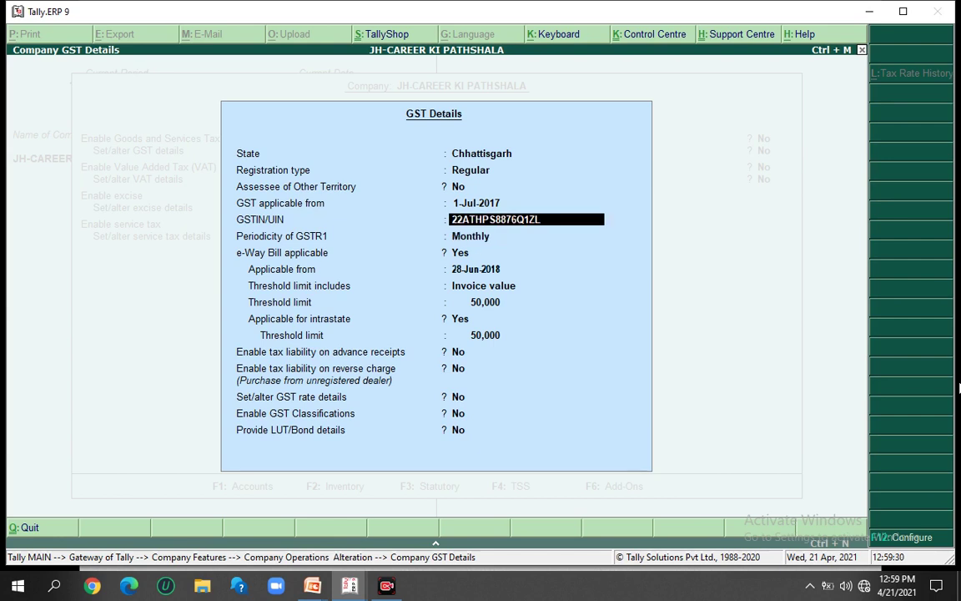
{"action": "key", "text": "BackSpace"}
{"action": "type", "text": "K"}
{"action": "key", "text": "Return"}
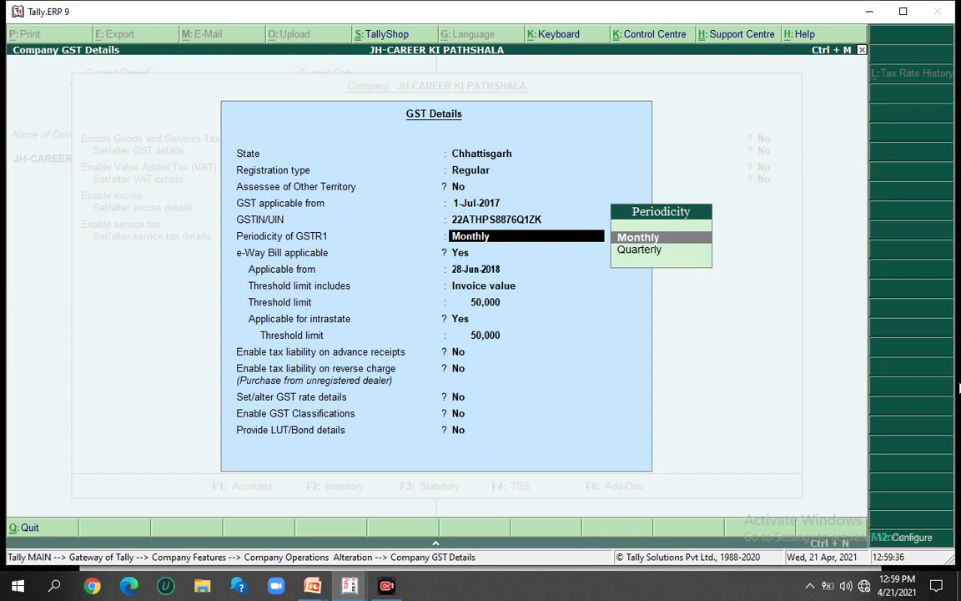
Try Quarterly as the periodicity of GSTR1, and set it back to Monthly.
{"action": "key", "text": "Down"}
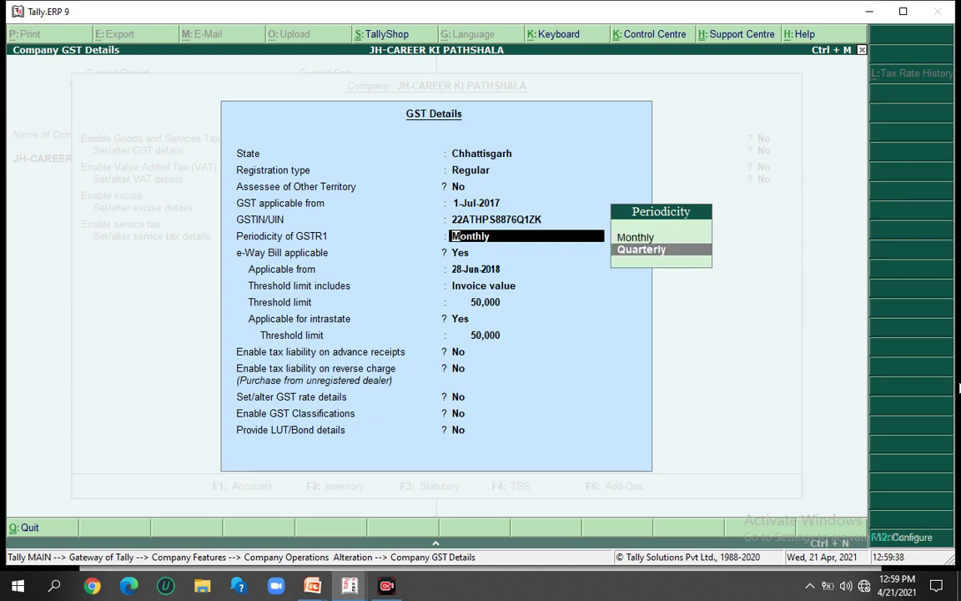
{"action": "key", "text": "Return"}
{"action": "key", "text": "BackSpace"}
{"action": "key", "text": "Up"}
{"action": "key", "text": "Return"}
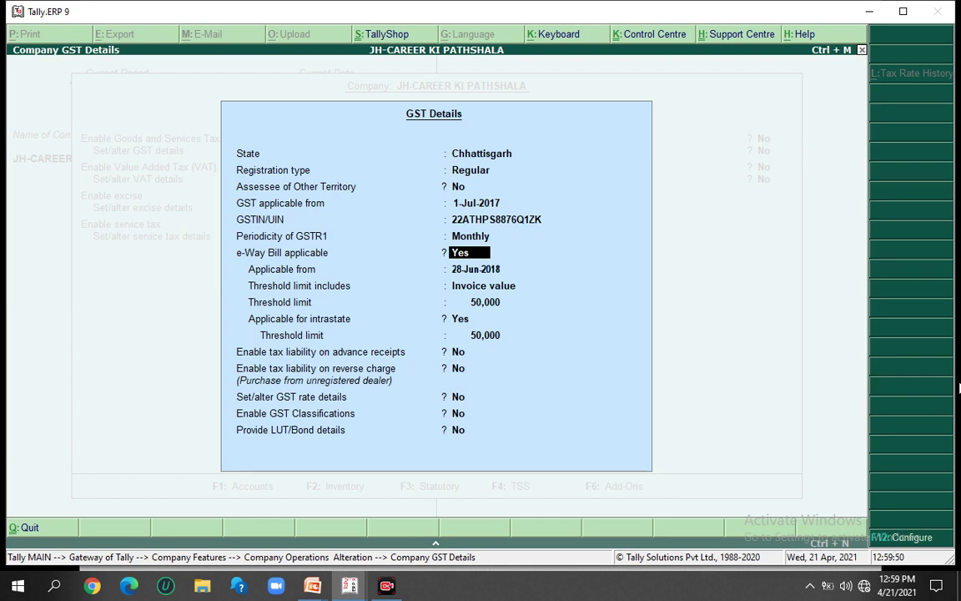
Make the e-Way Bill applicable from 1-Jun-2019, keeping invoice value as the basis, intrastate applicability and both 50,000 threshold limits.
{"action": "key", "text": "Return"}
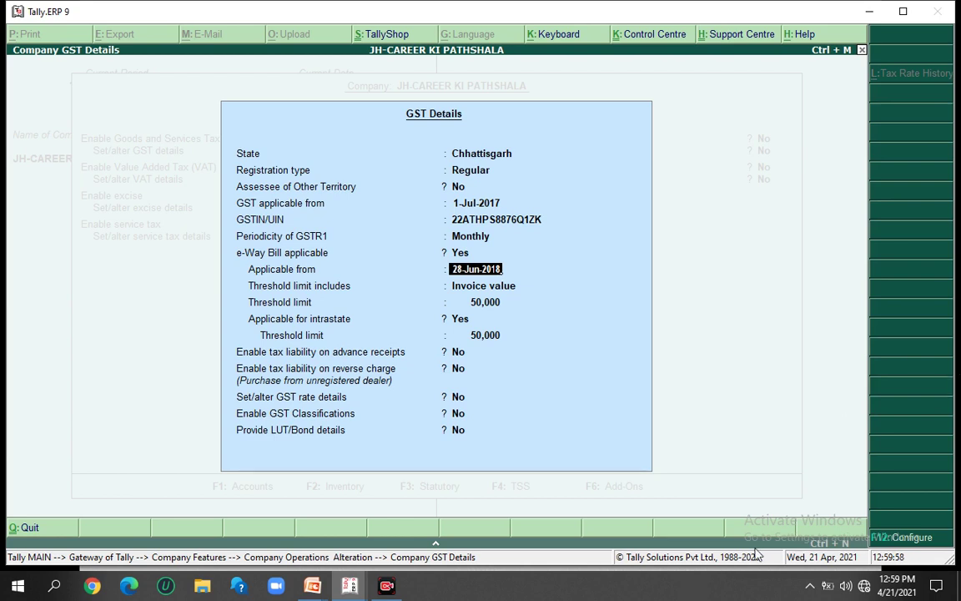
{"action": "type", "text": "1-6-2019"}
{"action": "key", "text": "Return"}
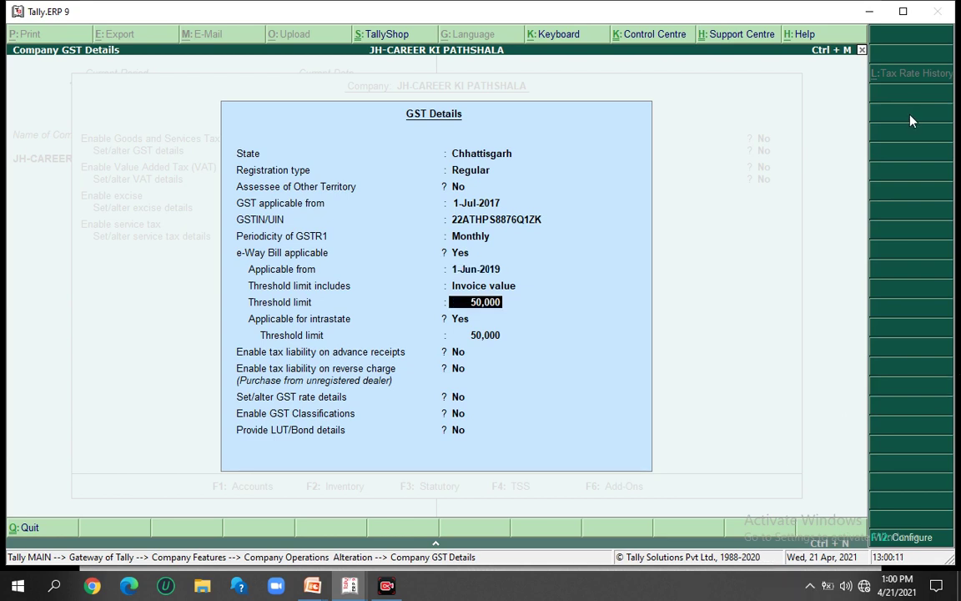
{"action": "key", "text": "Return"}
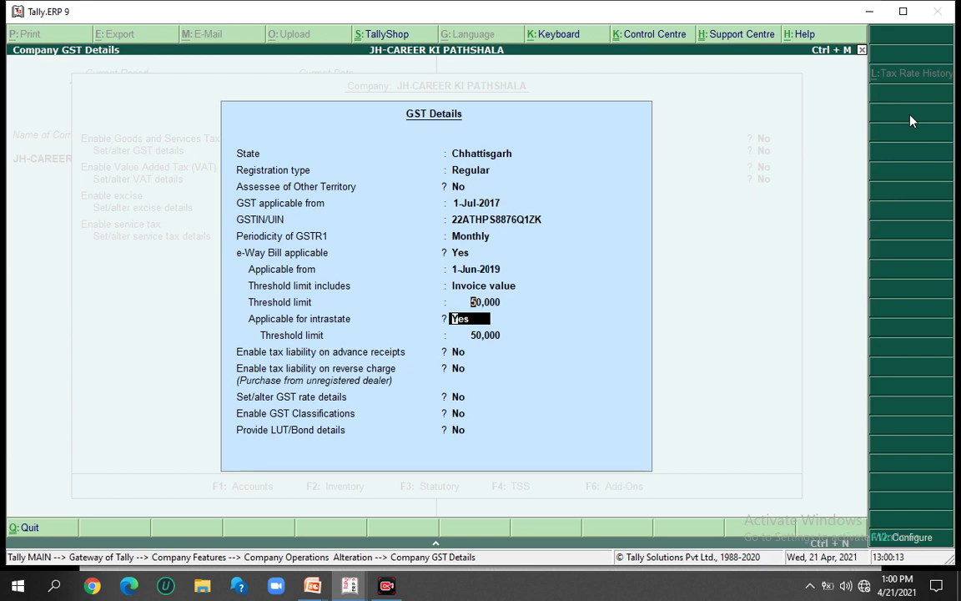
{"action": "key", "text": "BackSpace"}
{"action": "key", "text": "Return"}
{"action": "key", "text": "Return"}
{"action": "key", "text": "Return"}
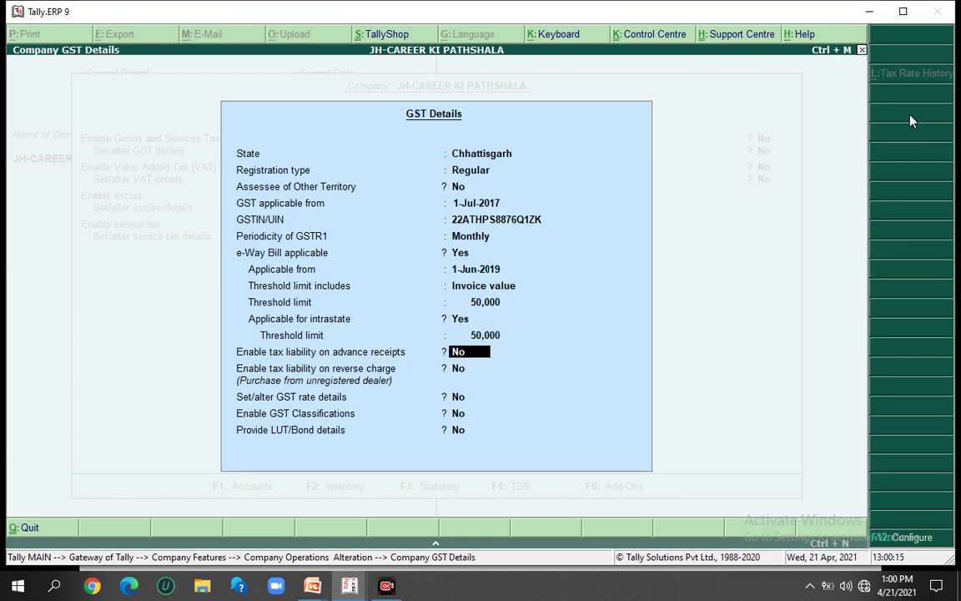
Keep the tax liability, GST rate, classification and LUT/Bond options at No and accept the company's GST details.
{"action": "key", "text": "Return"}
{"action": "key", "text": "Return"}
{"action": "key", "text": "Return"}
{"action": "key", "text": "Return"}
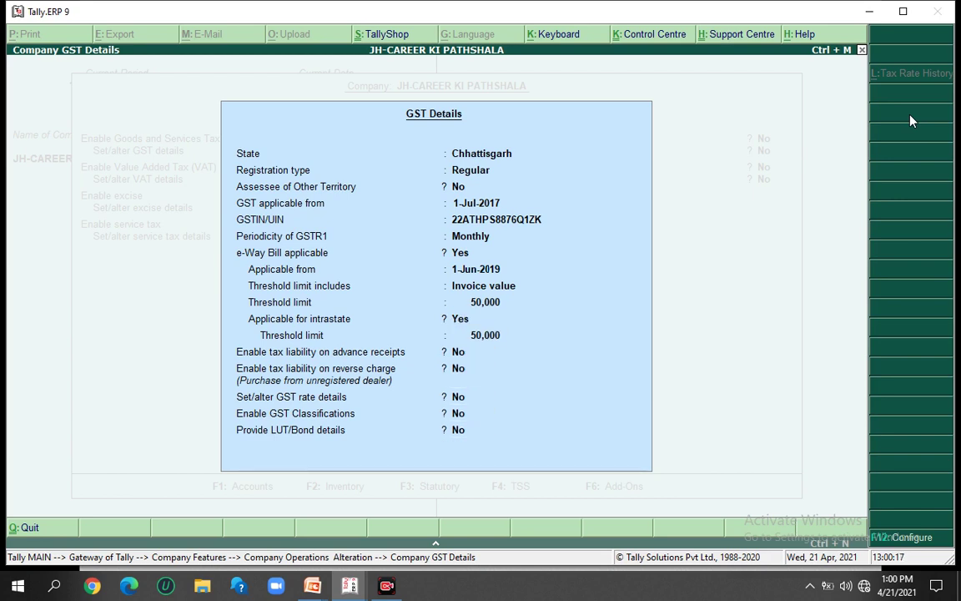
{"action": "key", "text": "Return"}
{"action": "key", "text": "Return"}
{"action": "key", "text": "Return"}
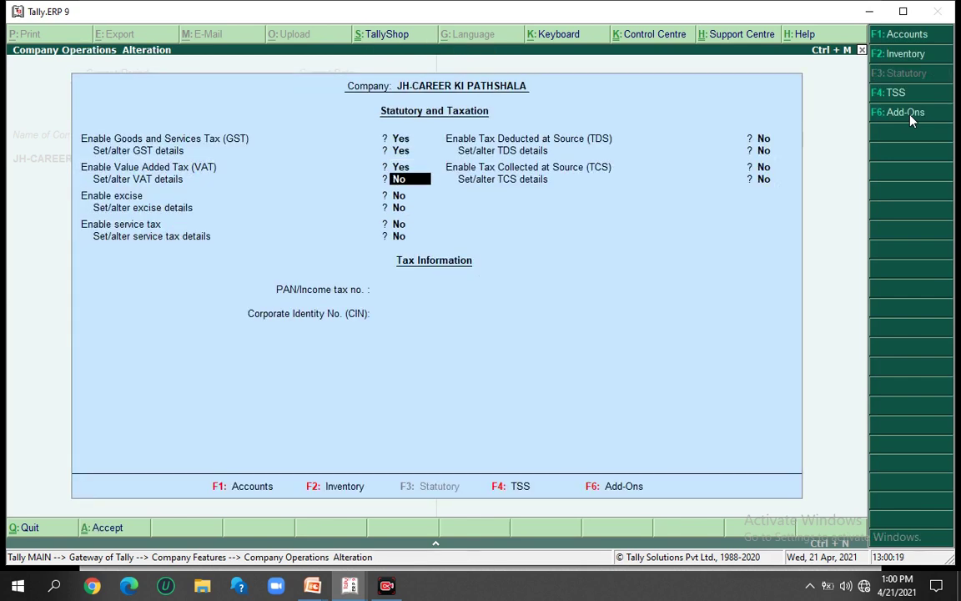
Leave excise, service tax, TDS and TCS disabled and save the company's statutory and taxation features.
{"action": "key", "text": "Return"}
{"action": "key", "text": "Return"}
{"action": "key", "text": "Return"}
{"action": "key", "text": "Return"}
{"action": "key", "text": "Return"}
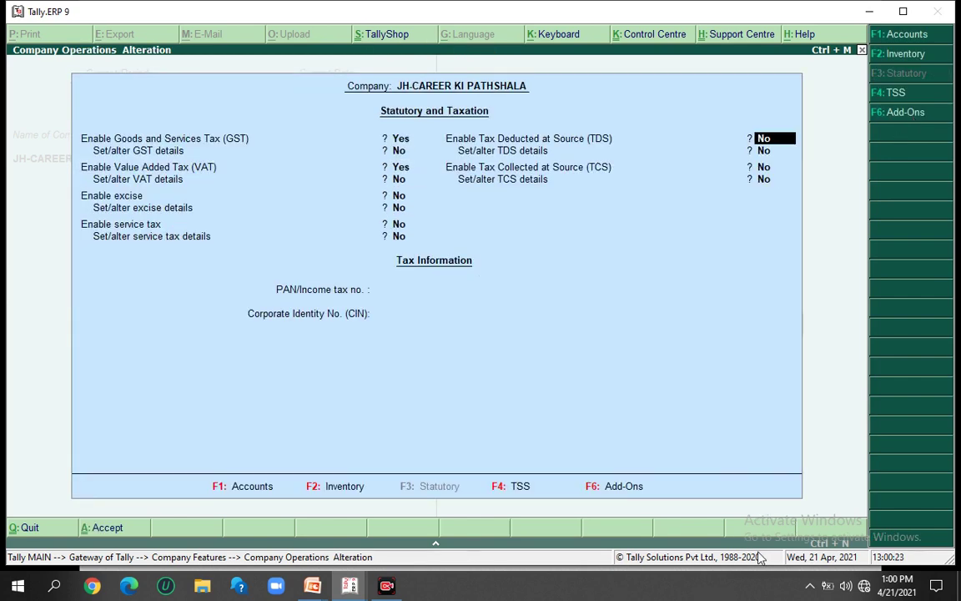
{"action": "key", "text": "Return"}
{"action": "key", "text": "Return"}
{"action": "key", "text": "Return"}
{"action": "key", "text": "Return"}
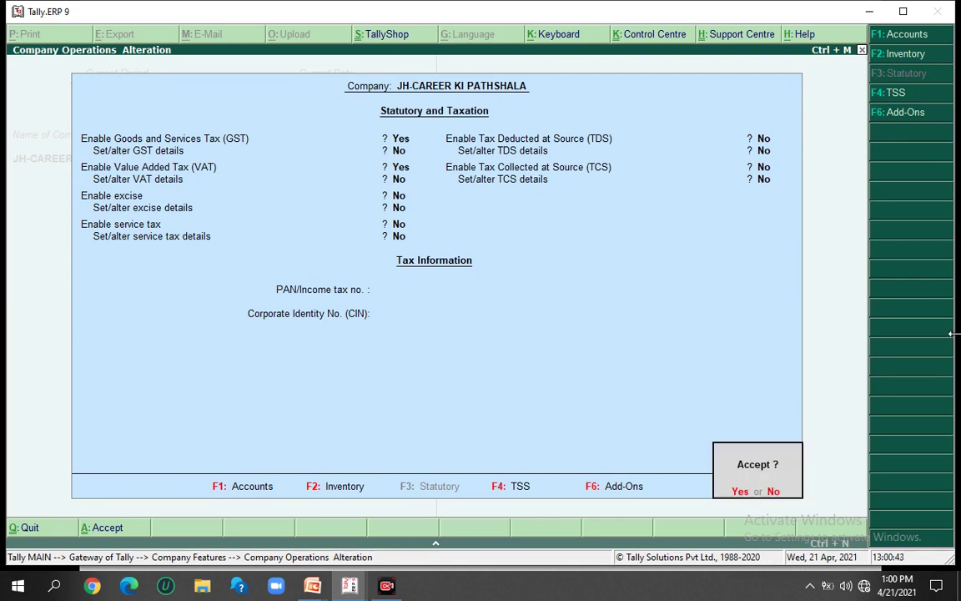
{"action": "key", "text": "Return"}
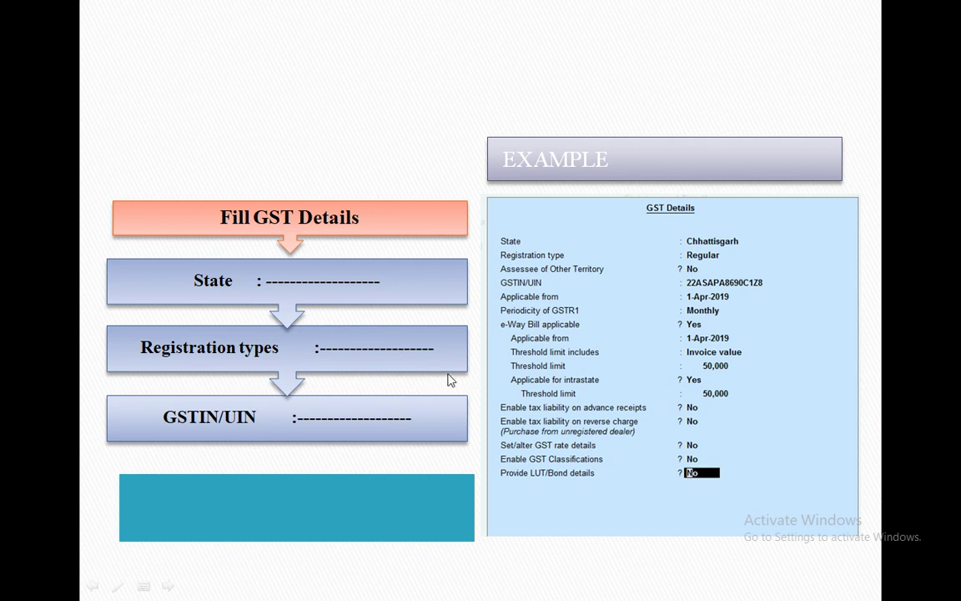
Switch to Tally.ERP 9 and bring up the list of ledgers for altering a single ledger.
{"action": "left_click", "coordinate": [759, 558]}
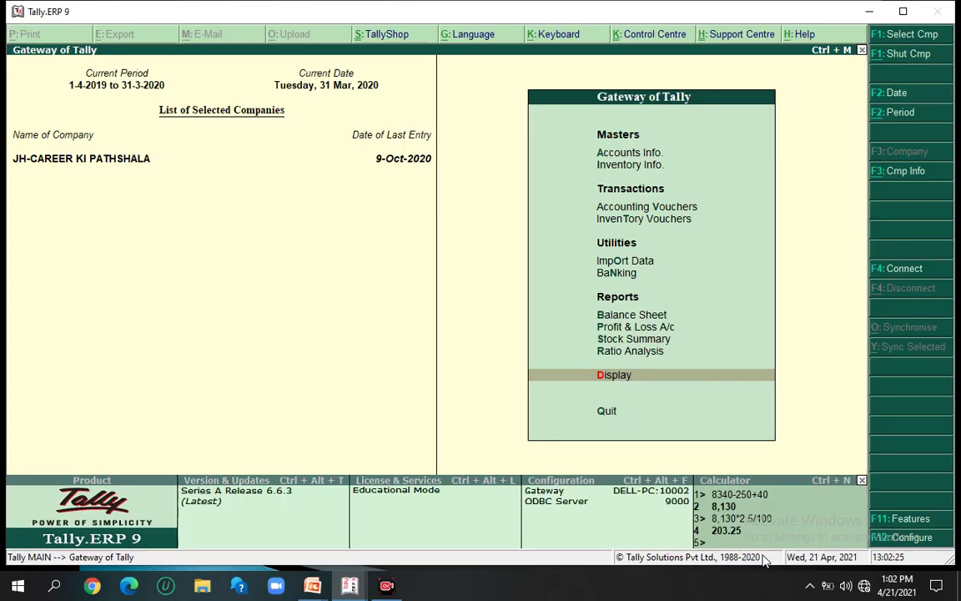
{"action": "left_click", "coordinate": [584, 150]}
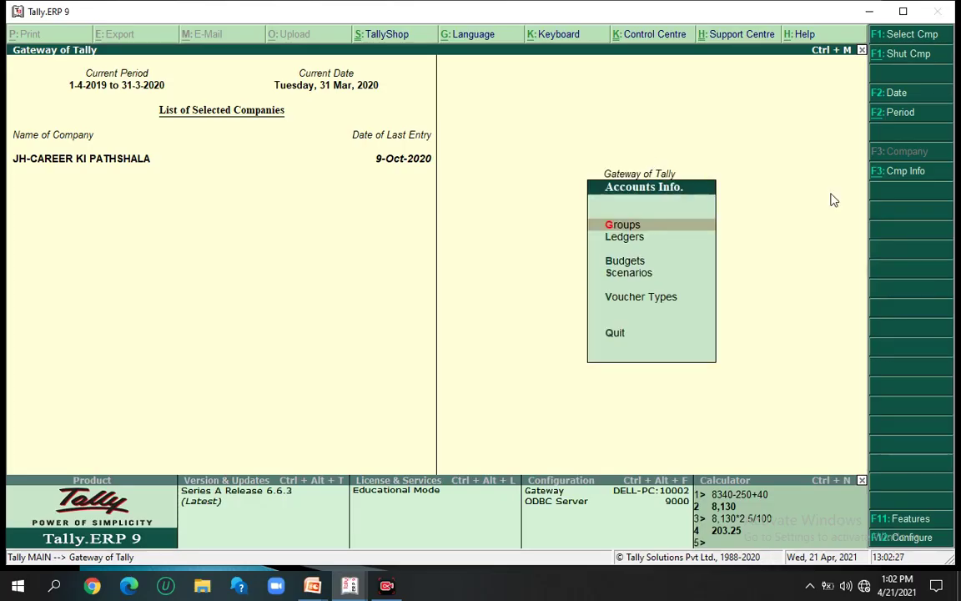
{"action": "key", "text": "Down"}
{"action": "key", "text": "Return"}
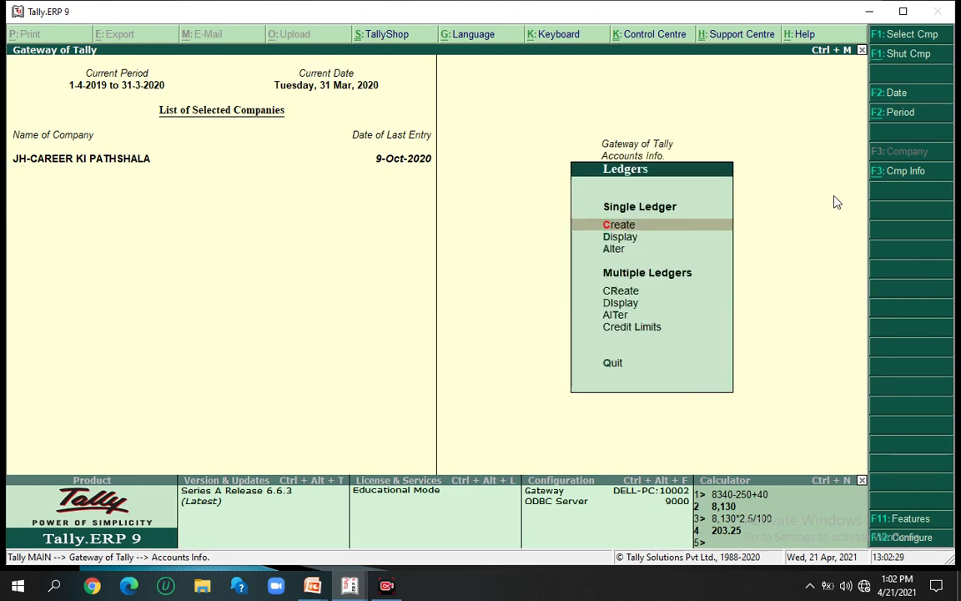
{"action": "key", "text": "Down"}
{"action": "key", "text": "Down"}
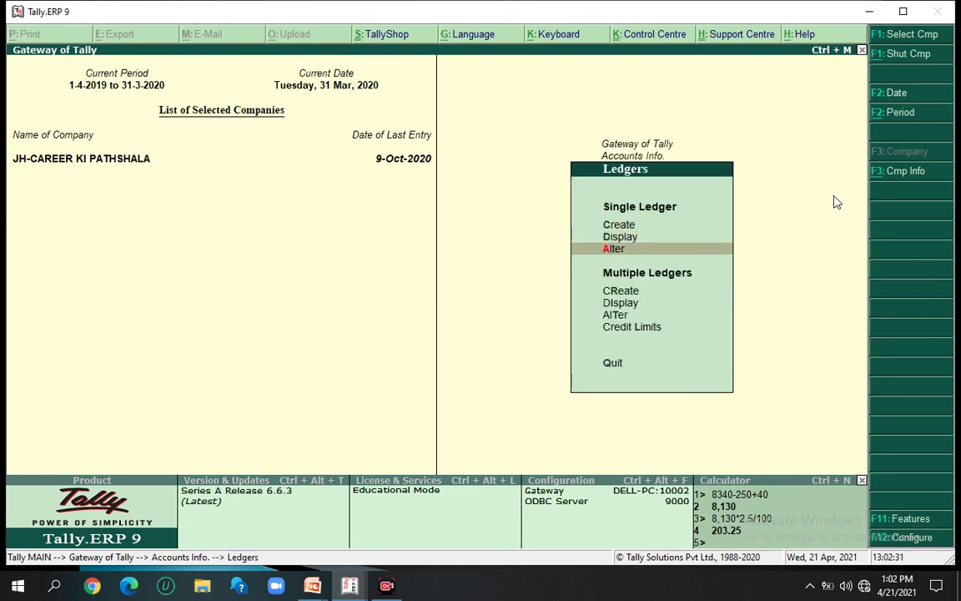
{"action": "key", "text": "Return"}
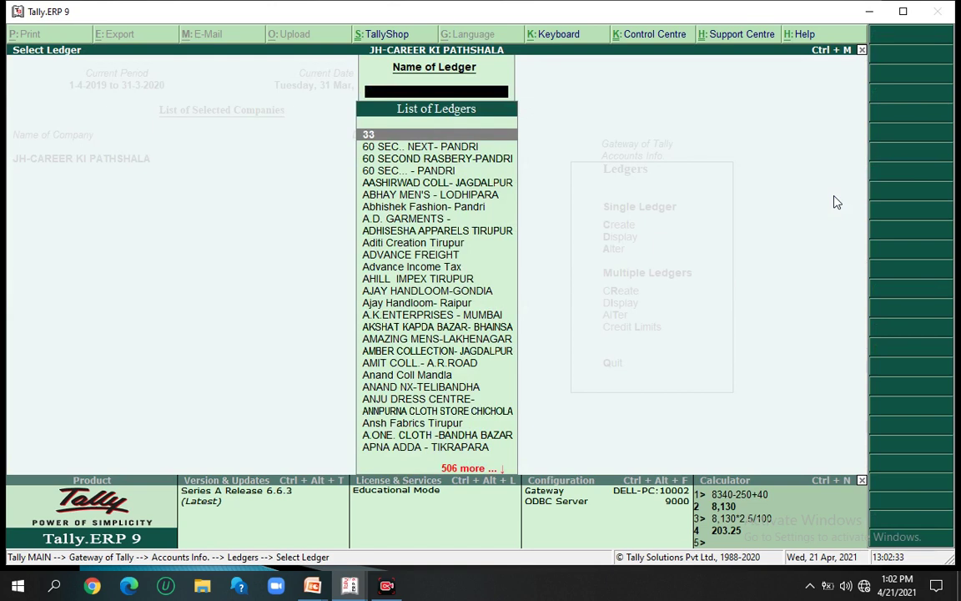
Open the ADHISESHA APPARELS TIRUPUR ledger for alteration.
{"action": "key", "text": "Down"}
{"action": "key", "text": "Down"}
{"action": "key", "text": "Down"}
{"action": "key", "text": "Down"}
{"action": "key", "text": "Down"}
{"action": "key", "text": "Down"}
{"action": "key", "text": "Down"}
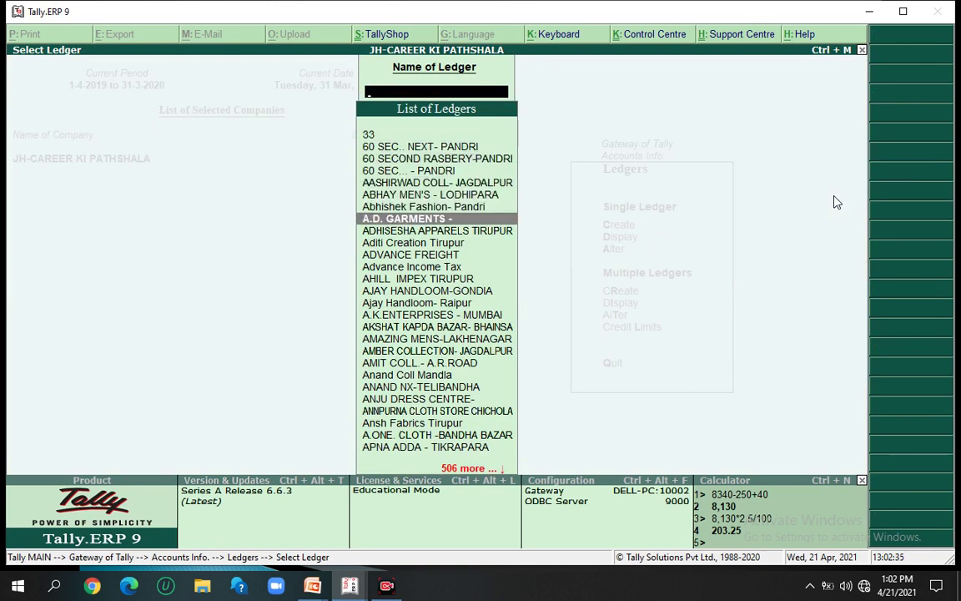
{"action": "key", "text": "Down"}
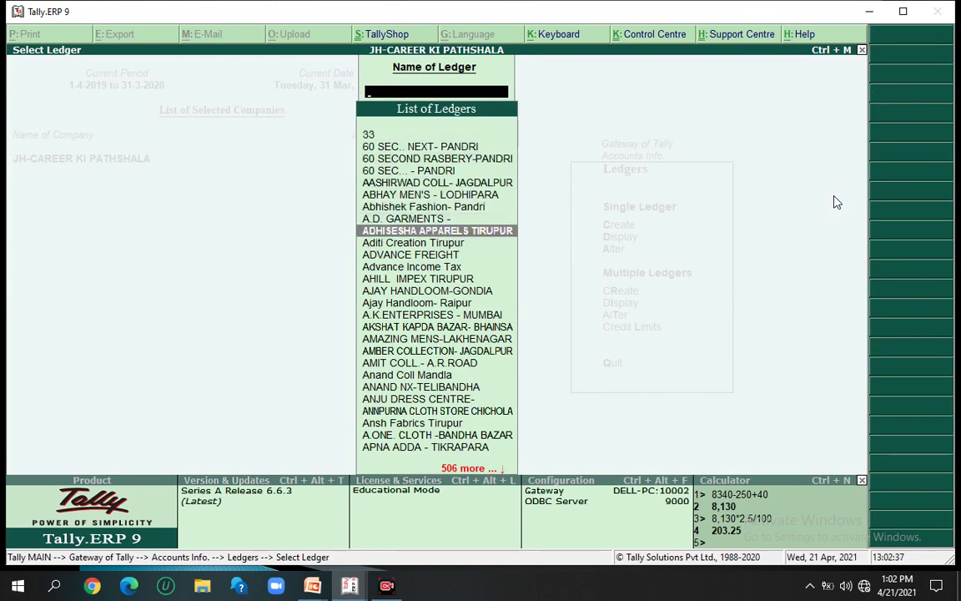
{"action": "key", "text": "Return"}
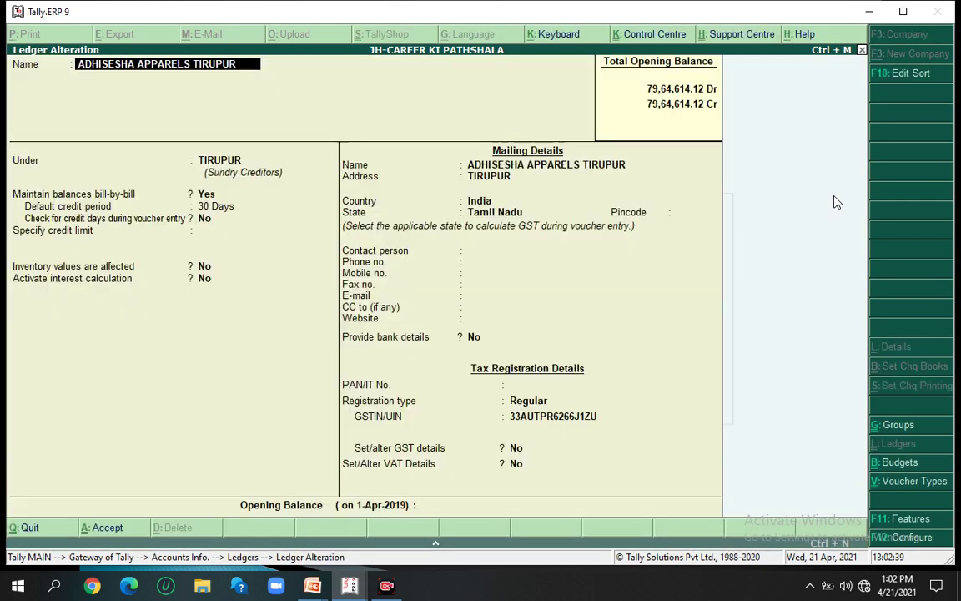
Examine the ledger's group, bill-by-bill balance, credit period and interest settings without editing them.
{"action": "key", "text": "Return"}
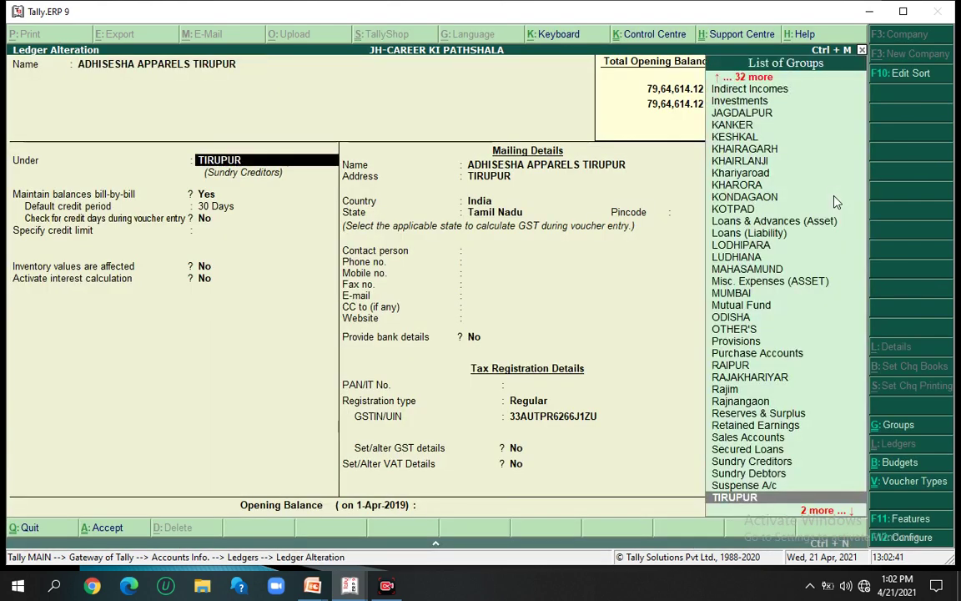
{"action": "key", "text": "Return"}
{"action": "key", "text": "Return"}
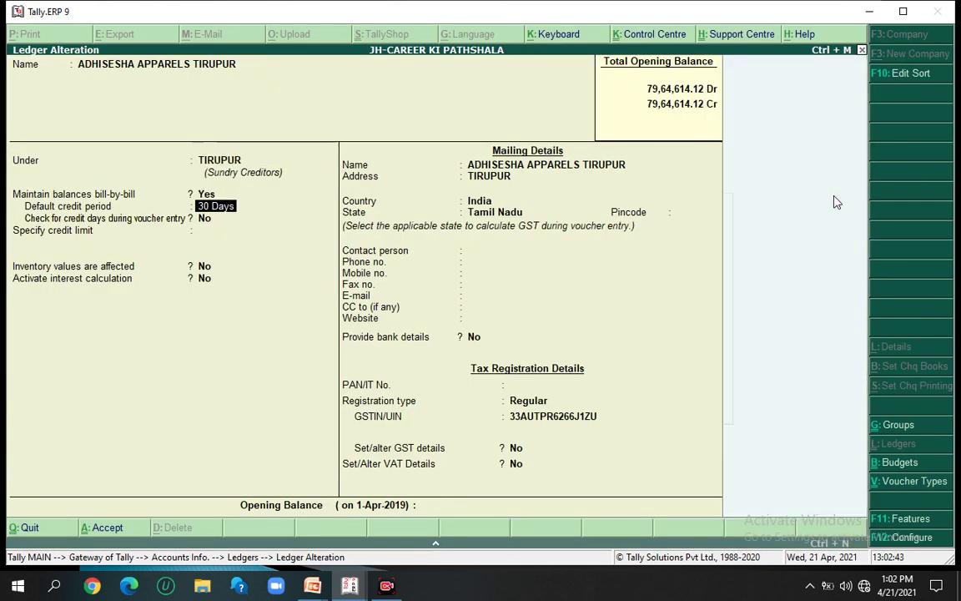
{"action": "key", "text": "Return"}
{"action": "key", "text": "Return"}
{"action": "key", "text": "Return"}
{"action": "key", "text": "Return"}
{"action": "key", "text": "Return"}
{"action": "key", "text": "Return"}
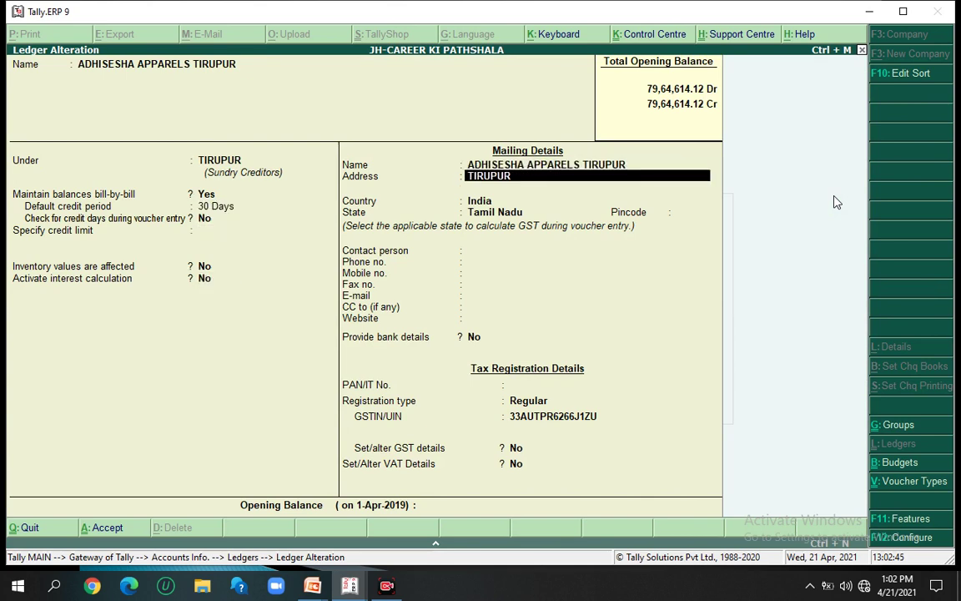
Examine the ledger's mailing address, country, state, contact and bank detail fields without editing them.
{"action": "key", "text": "Return"}
{"action": "key", "text": "Return"}
{"action": "key", "text": "Return"}
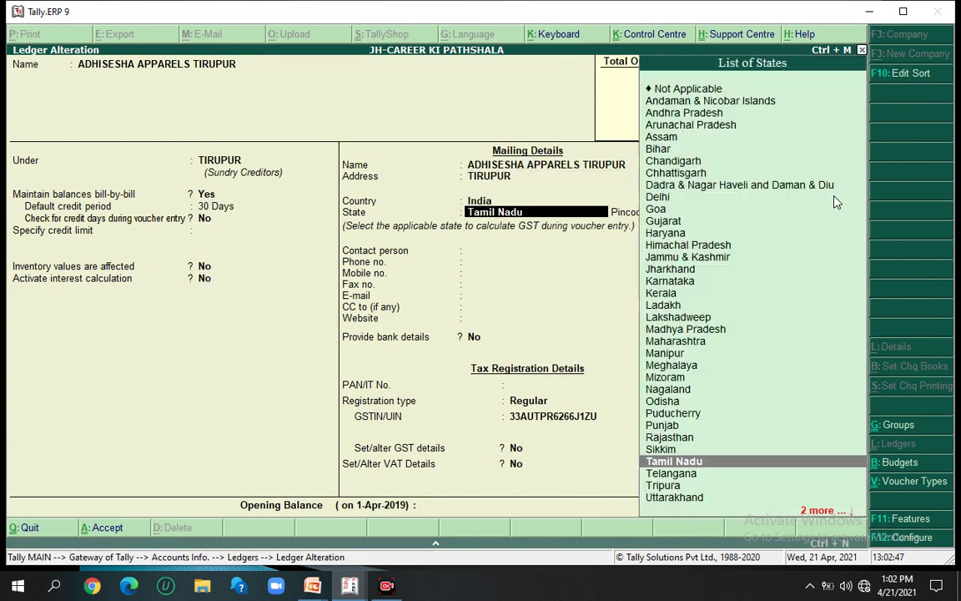
{"action": "key", "text": "Return"}
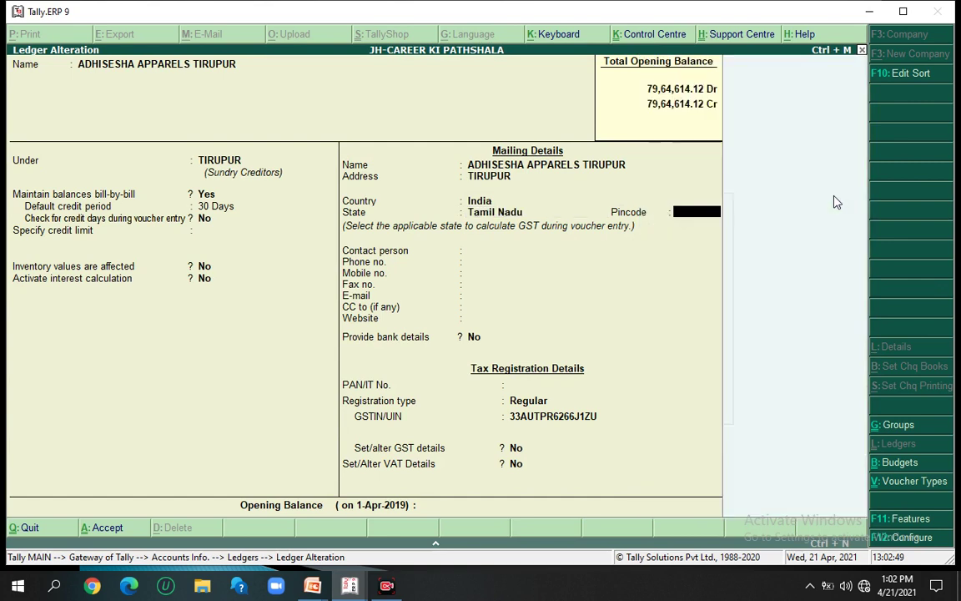
{"action": "key", "text": "Return"}
{"action": "key", "text": "Return"}
{"action": "key", "text": "Return"}
{"action": "key", "text": "Return"}
{"action": "key", "text": "Return"}
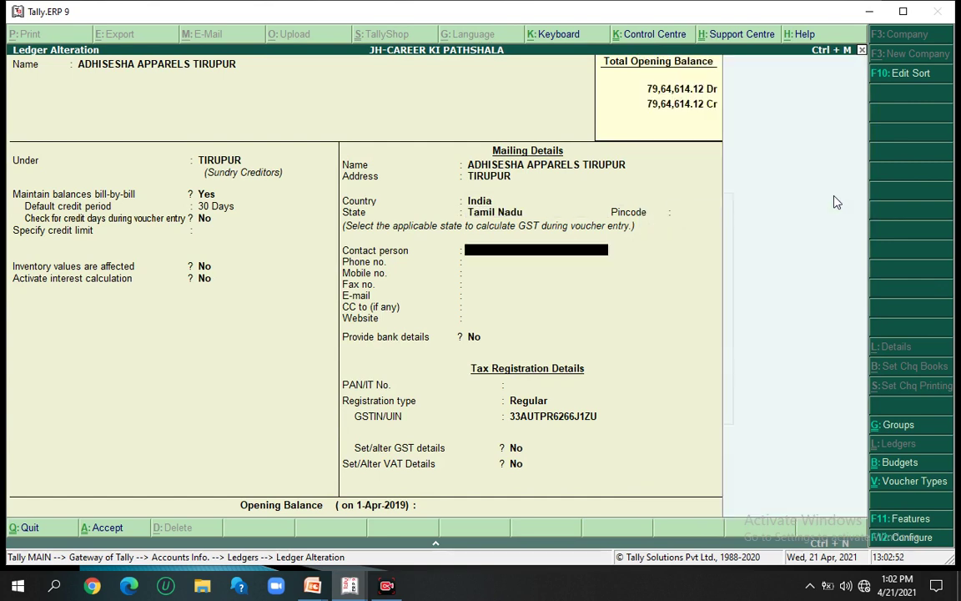
{"action": "key", "text": "Return"}
{"action": "key", "text": "Return"}
{"action": "key", "text": "Return"}
{"action": "key", "text": "Return"}
{"action": "key", "text": "Return"}
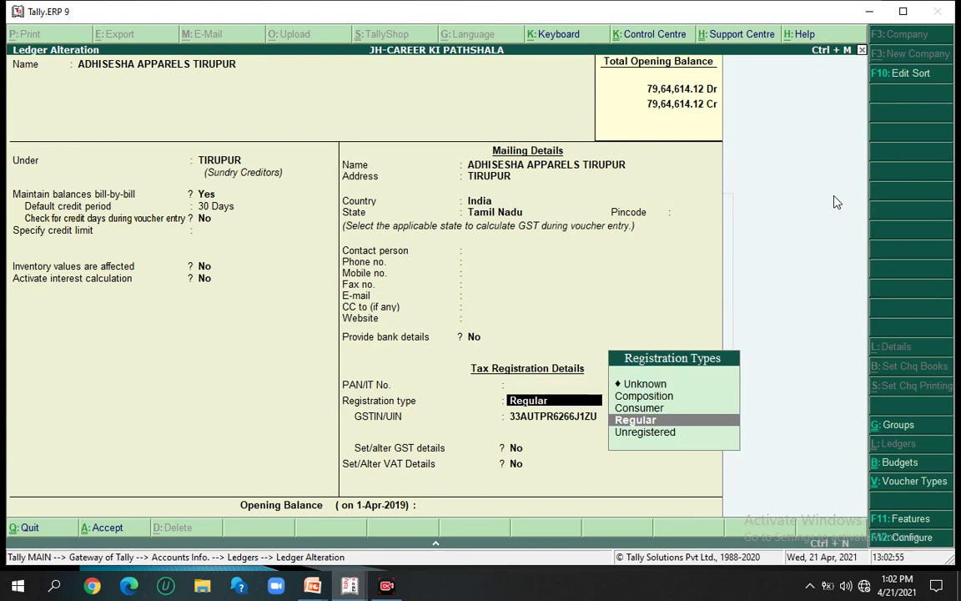
Keep the ledger's registration type as Regular with its existing GSTIN/UIN and save the ledger.
{"action": "key", "text": "Return"}
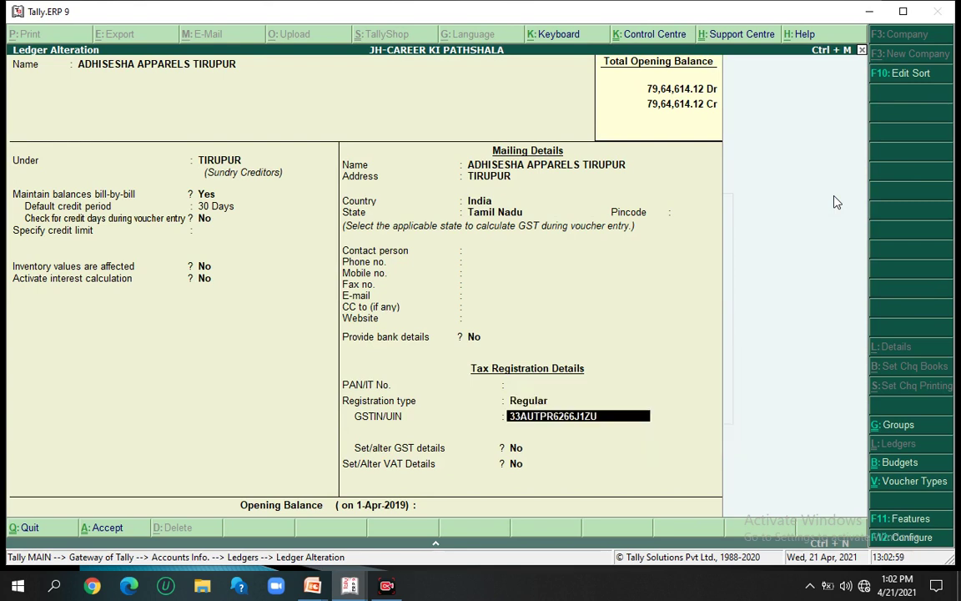
{"action": "key", "text": "Return"}
{"action": "key", "text": "Return"}
{"action": "key", "text": "Return"}
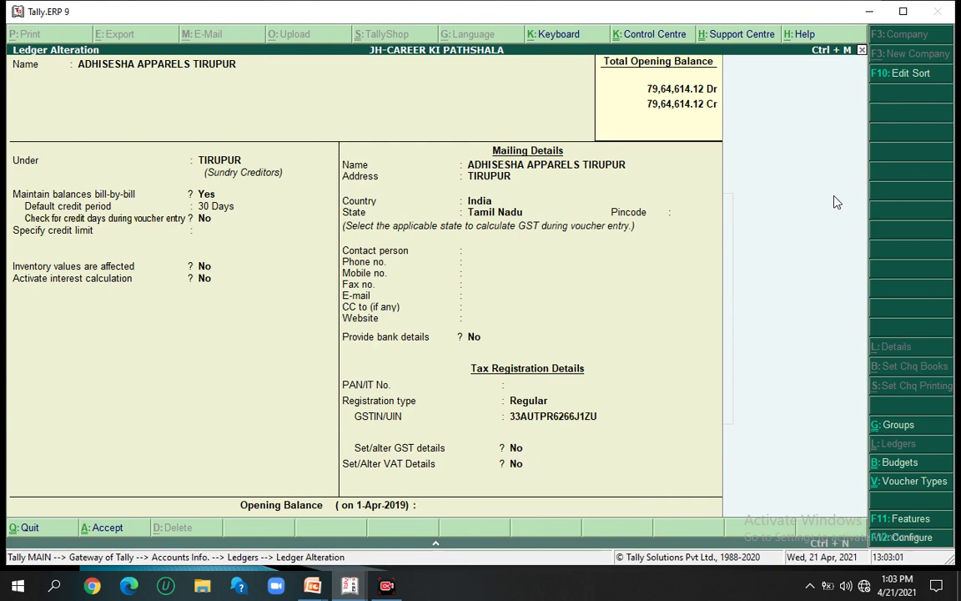
{"action": "key", "text": "Return"}
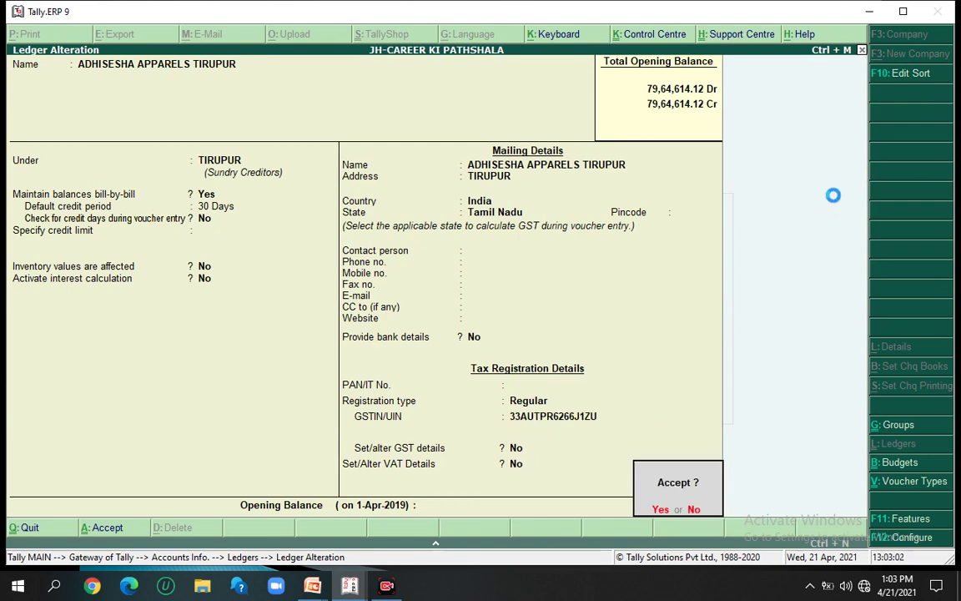
{"action": "key", "text": "Return"}
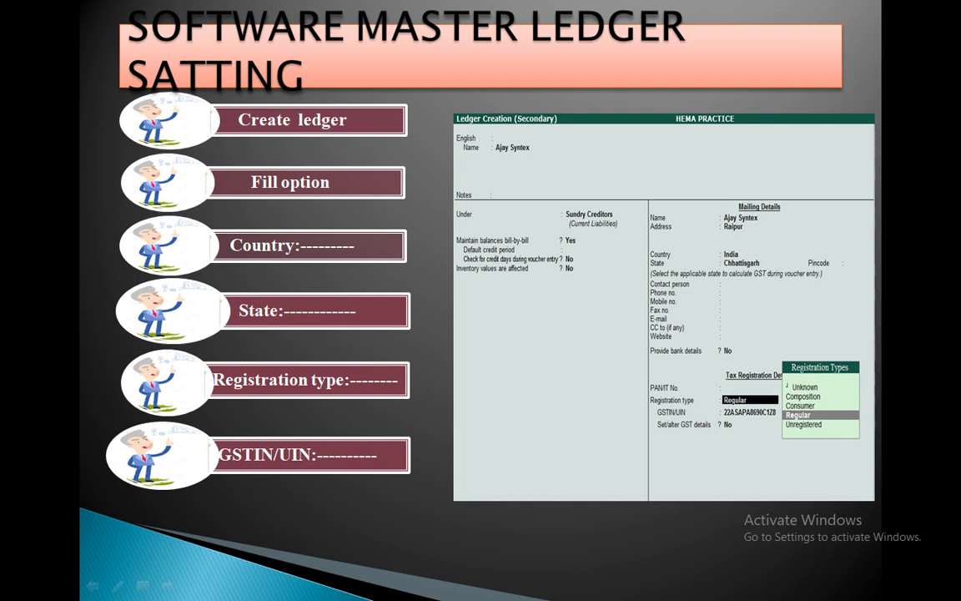
{"action": "key", "text": "Right"}
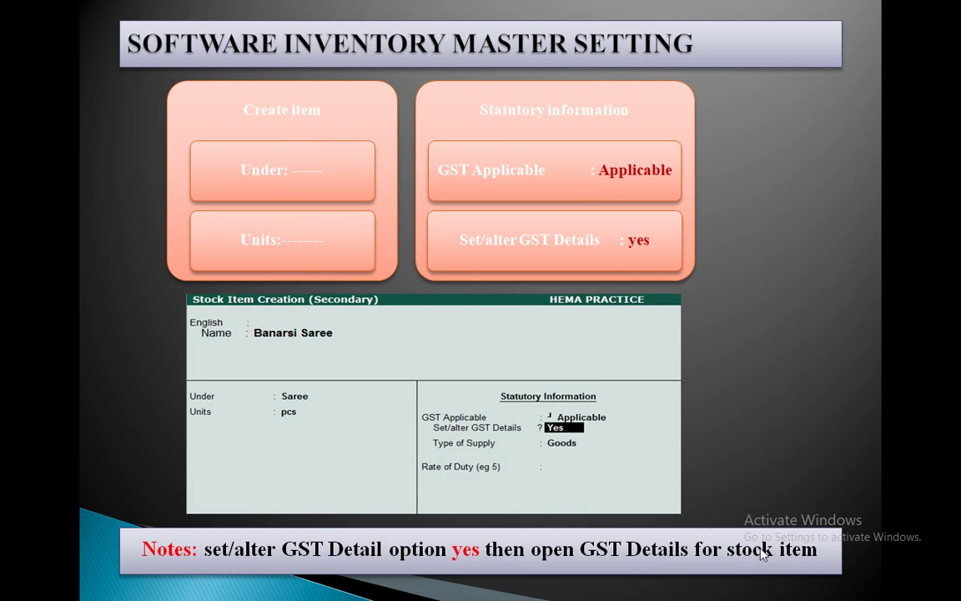
Switch to Tally.ERP 9 and bring up the list of single stock items for alteration.
{"action": "key", "text": "alt+Tab"}
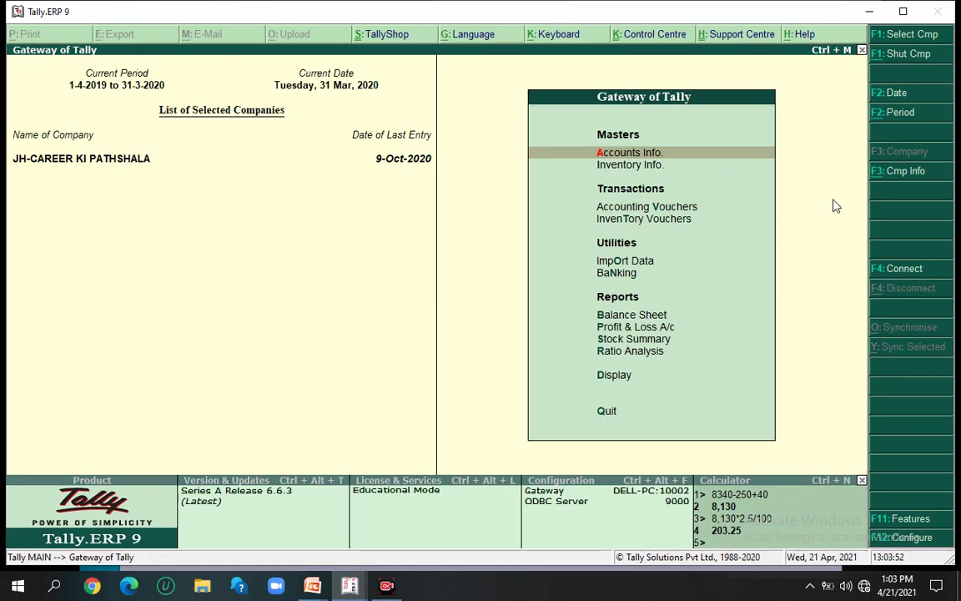
{"action": "key", "text": "Down"}
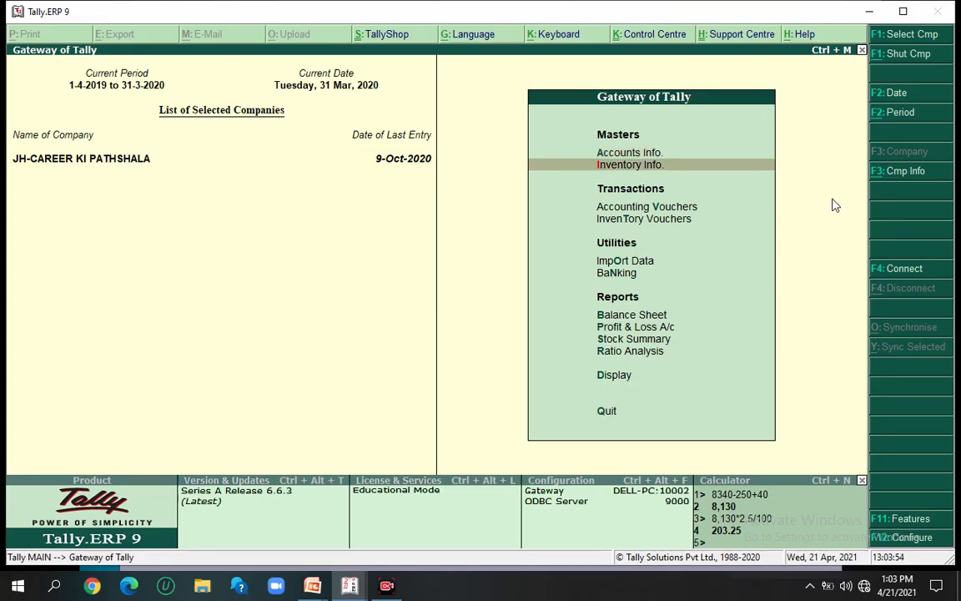
{"action": "key", "text": "Return"}
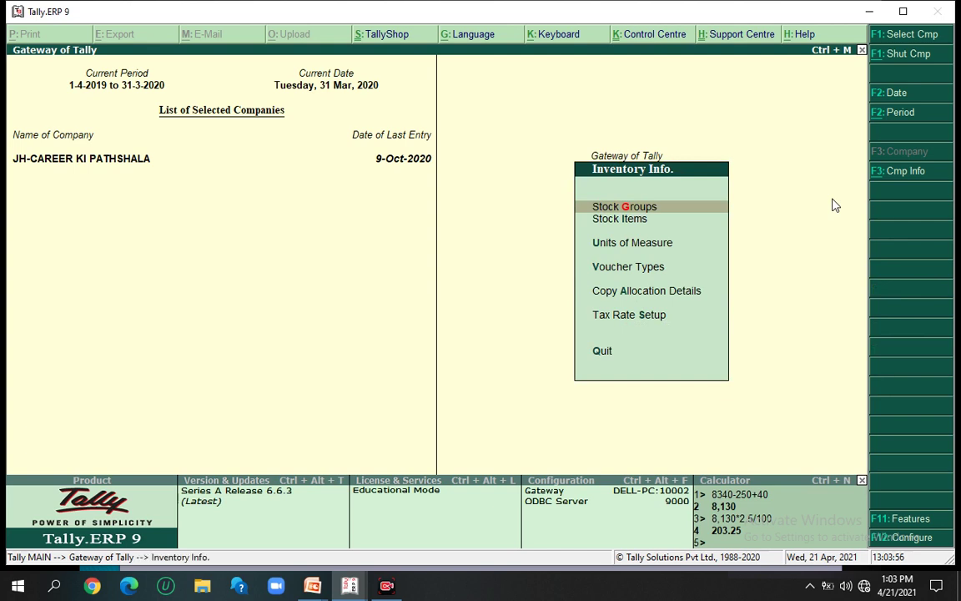
{"action": "key", "text": "Down"}
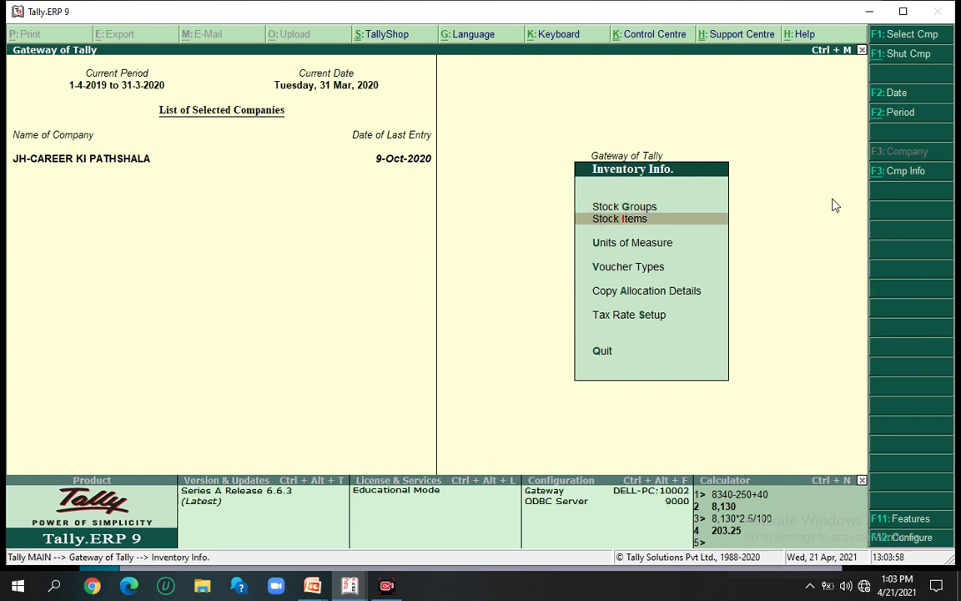
{"action": "key", "text": "Return"}
{"action": "key", "text": "Down"}
{"action": "key", "text": "Down"}
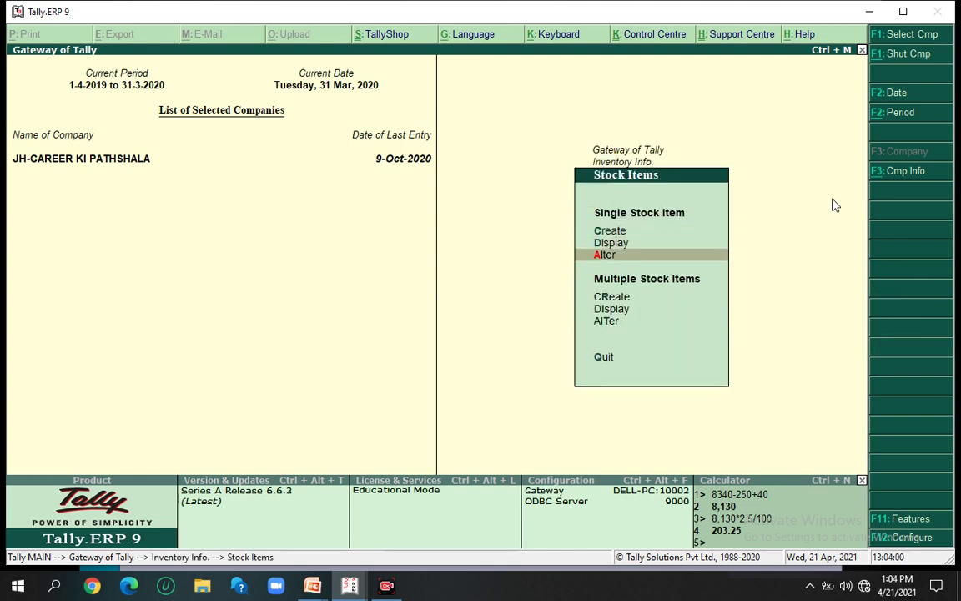
{"action": "key", "text": "Return"}
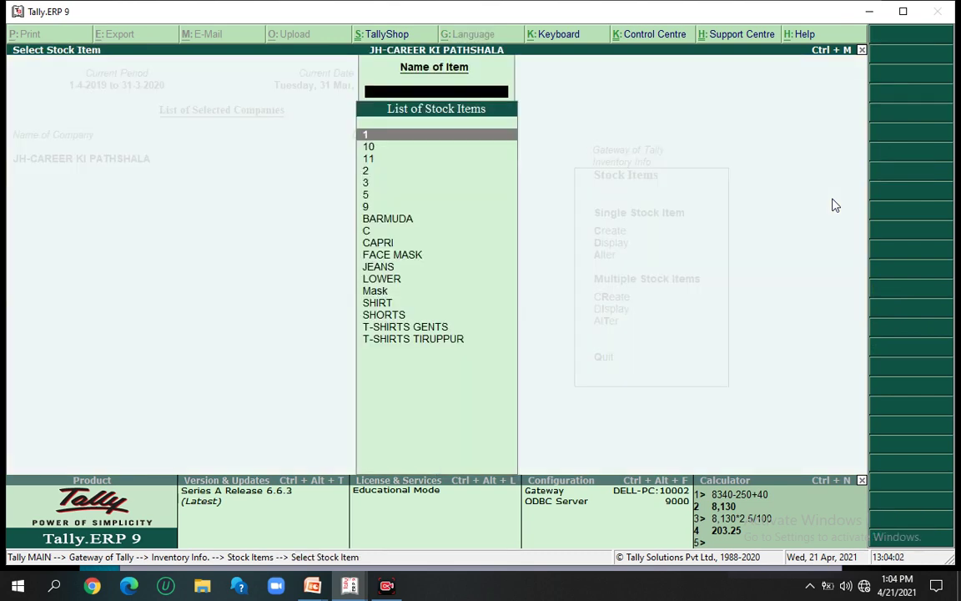
Open the T-SHIRTS TIRUPPUR stock item for alteration.
{"action": "key", "text": "Down"}
{"action": "key", "text": "Down"}
{"action": "key", "text": "Down"}
{"action": "key", "text": "Down"}
{"action": "key", "text": "Down"}
{"action": "key", "text": "Down"}
{"action": "key", "text": "Down"}
{"action": "key", "text": "Down"}
{"action": "key", "text": "Down"}
{"action": "key", "text": "Down"}
{"action": "key", "text": "Down"}
{"action": "key", "text": "Down"}
{"action": "key", "text": "Down"}
{"action": "key", "text": "Down"}
{"action": "key", "text": "Down"}
{"action": "key", "text": "Down"}
{"action": "key", "text": "Down"}
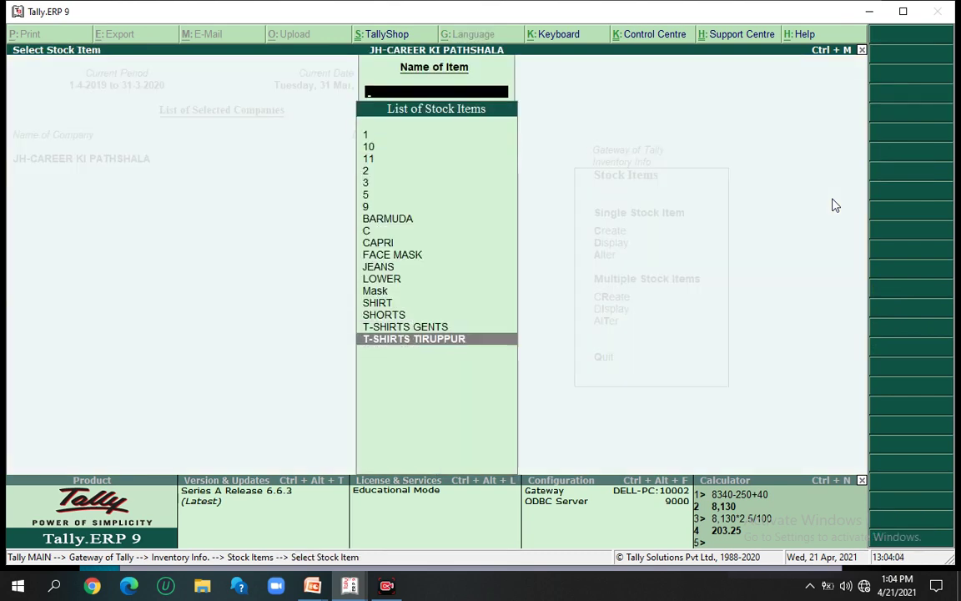
{"action": "key", "text": "Return"}
Keep GST as Applicable for the stock item and set Set/alter GST Details to Yes.
{"action": "key", "text": "Return"}
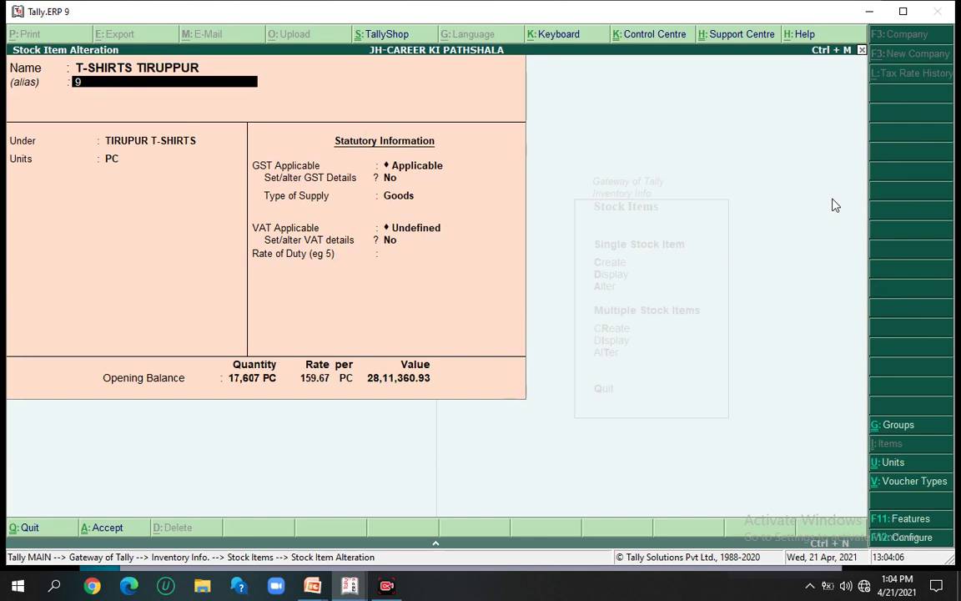
{"action": "key", "text": "Return"}
{"action": "key", "text": "Return"}
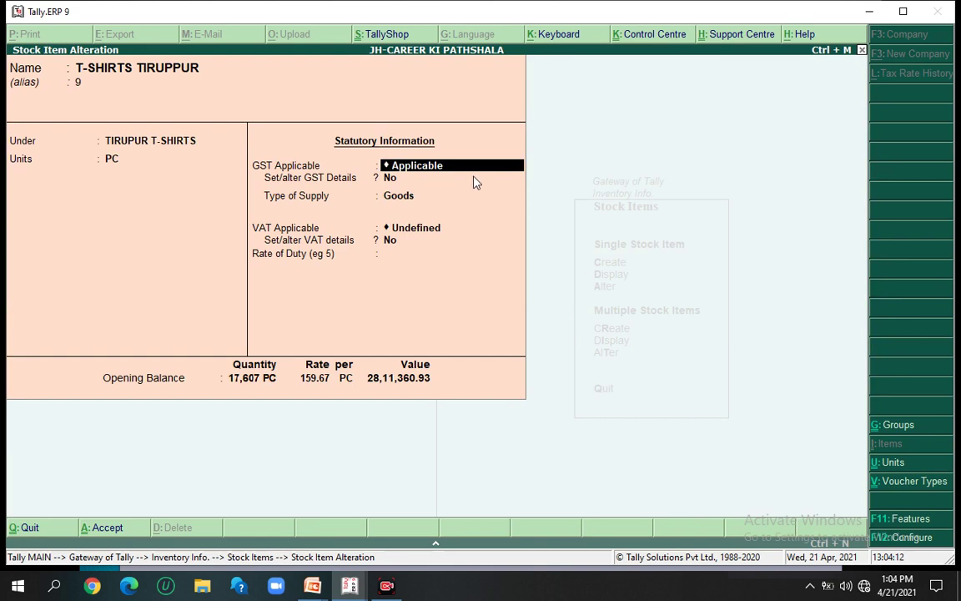
{"action": "key", "text": "Return"}
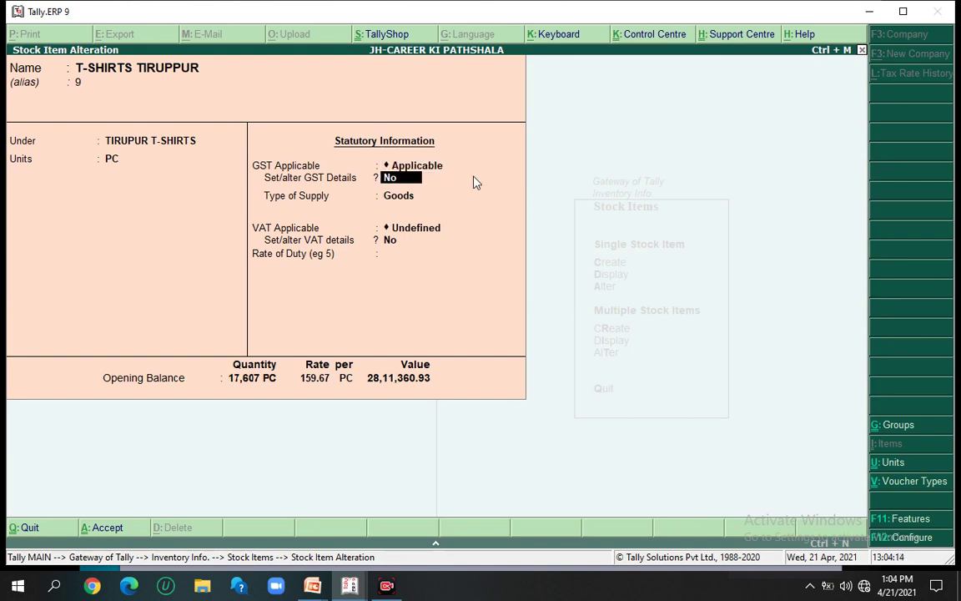
{"action": "key", "text": "y"}
{"action": "key", "text": "Return"}
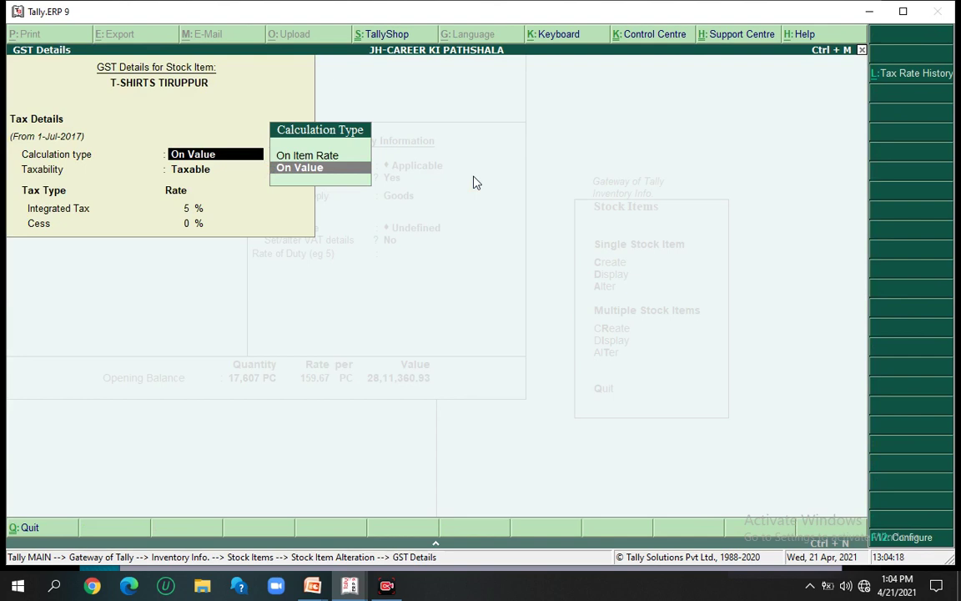
Accept the item's GST details with calculation On Value, Taxable, Integrated Tax 5% and Cess 0%.
{"action": "key", "text": "Return"}
{"action": "key", "text": "Return"}
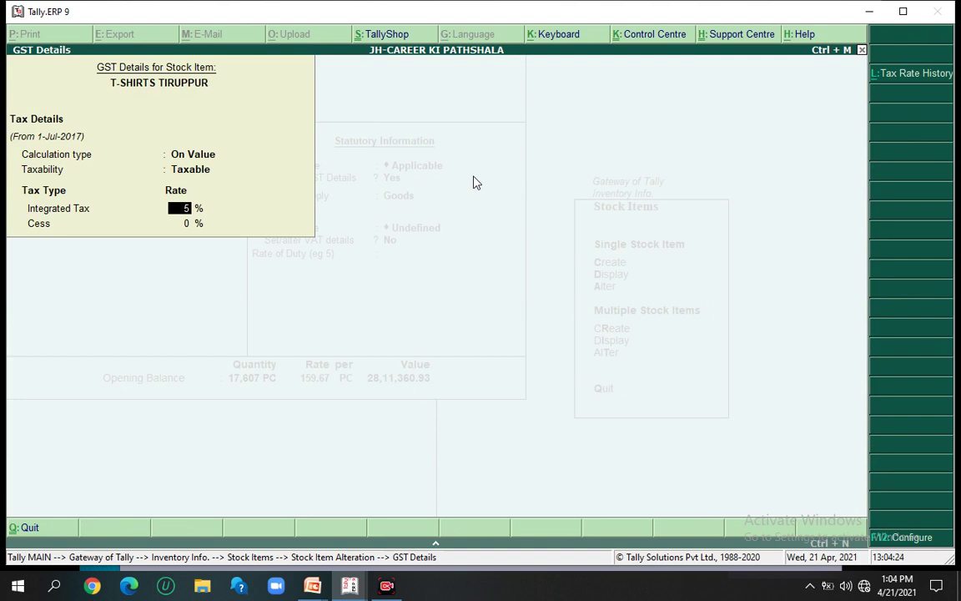
{"action": "key", "text": "Return"}
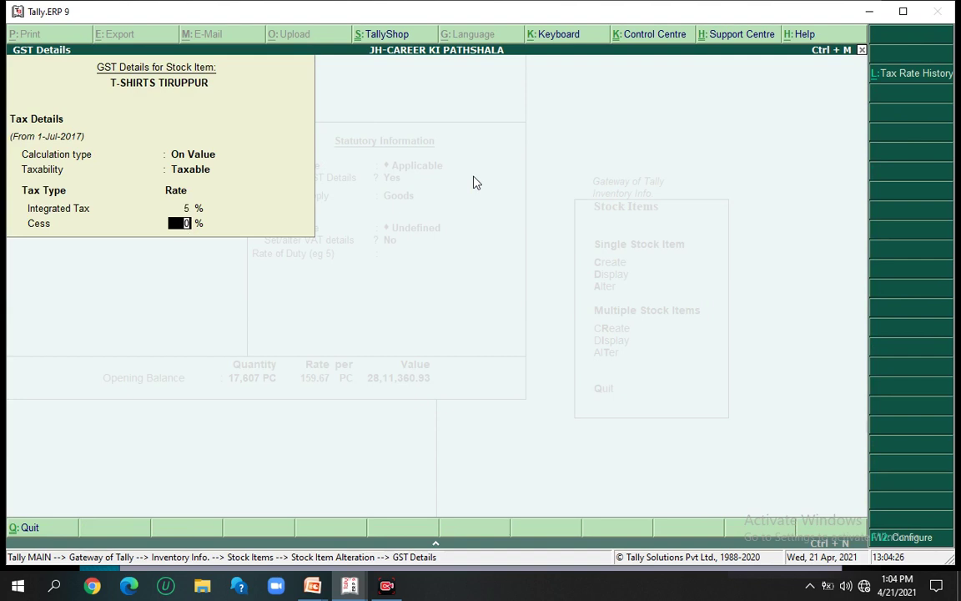
{"action": "key", "text": "Return"}
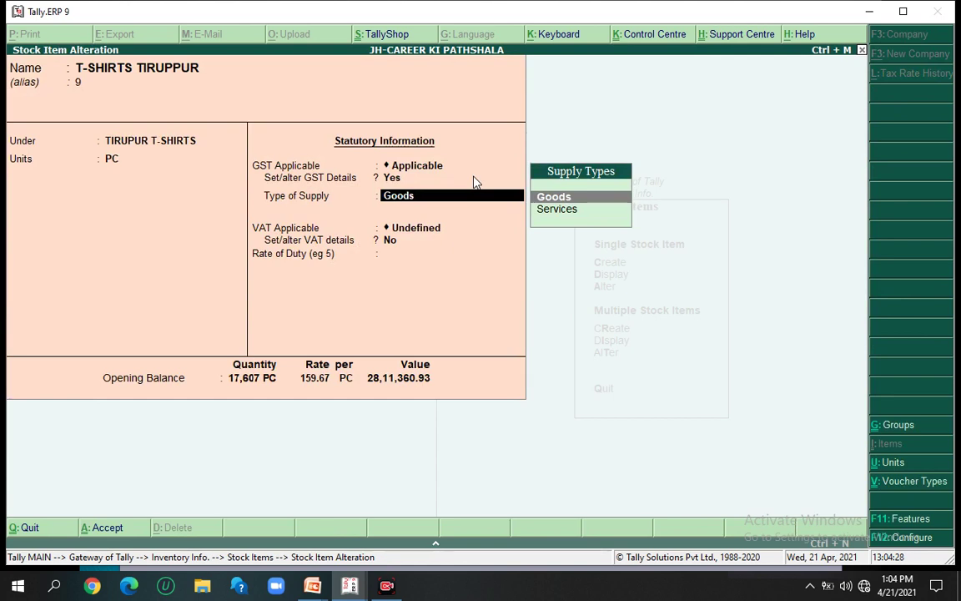
Keep the type of supply as Goods and accept the stock item's remaining VAT, duty and opening balance fields.
{"action": "key", "text": "Down"}
{"action": "key", "text": "Up"}
{"action": "key", "text": "Return"}
{"action": "key", "text": "Return"}
{"action": "key", "text": "Return"}
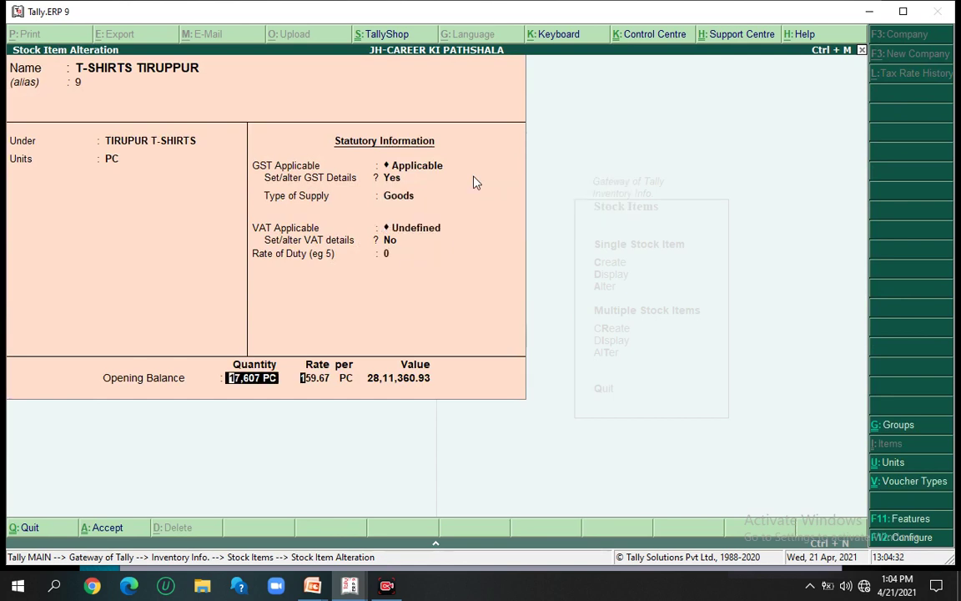
{"action": "key", "text": "Return"}
{"action": "key", "text": "Return"}
{"action": "key", "text": "Return"}
{"action": "key", "text": "Return"}
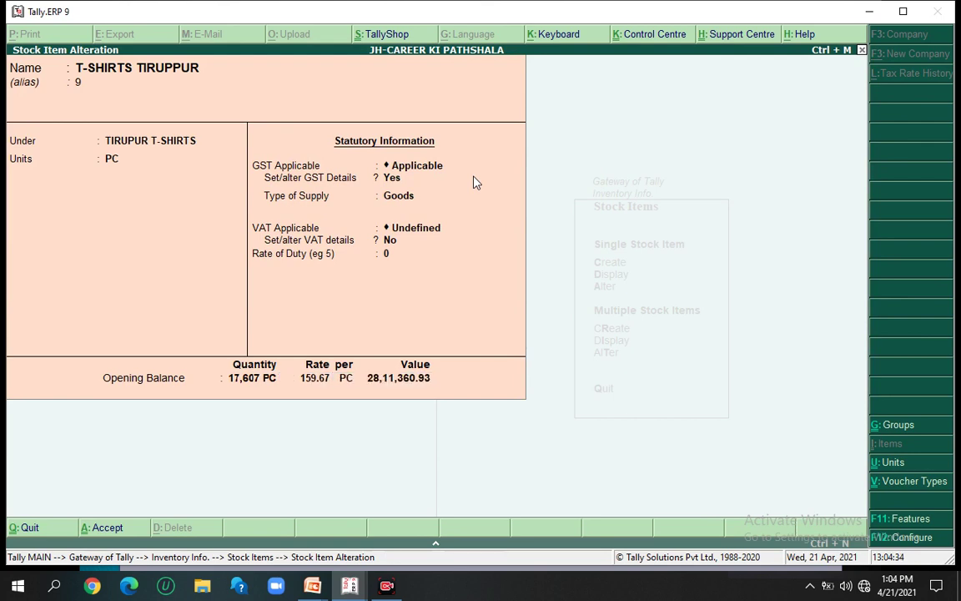
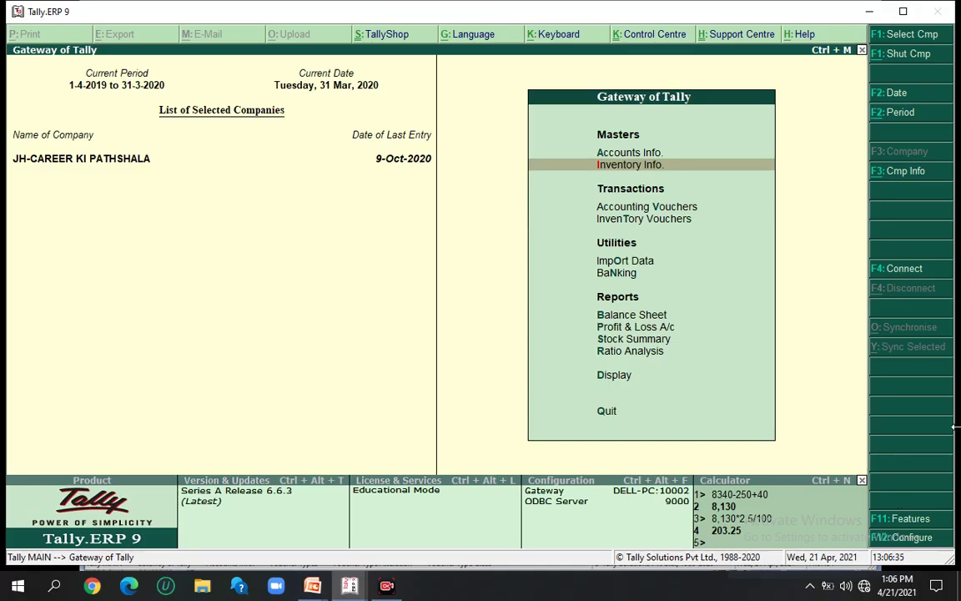
Open the SALES GST voucher type for alteration from the accounts masters.
{"action": "key", "text": "Up"}
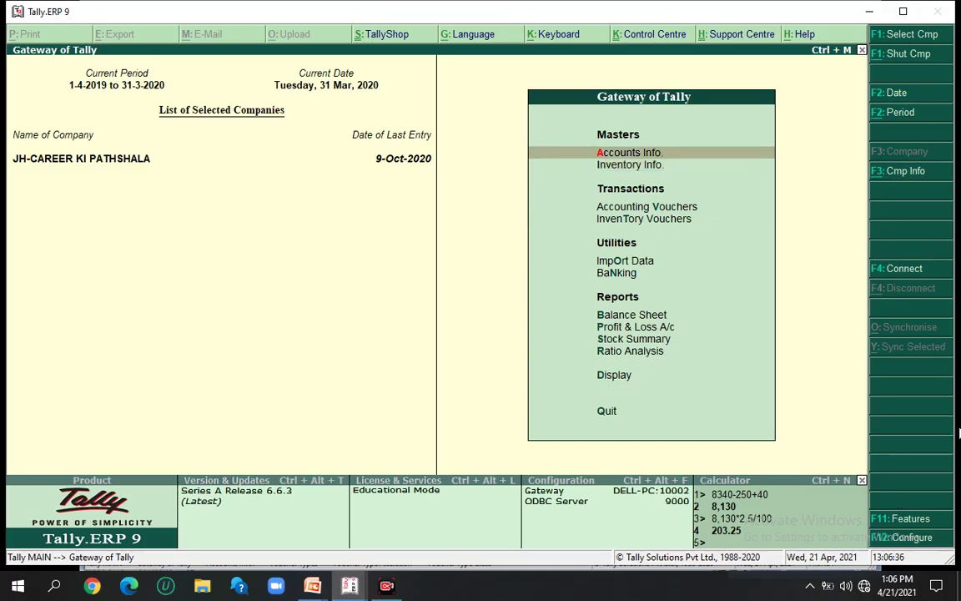
{"action": "key", "text": "Return"}
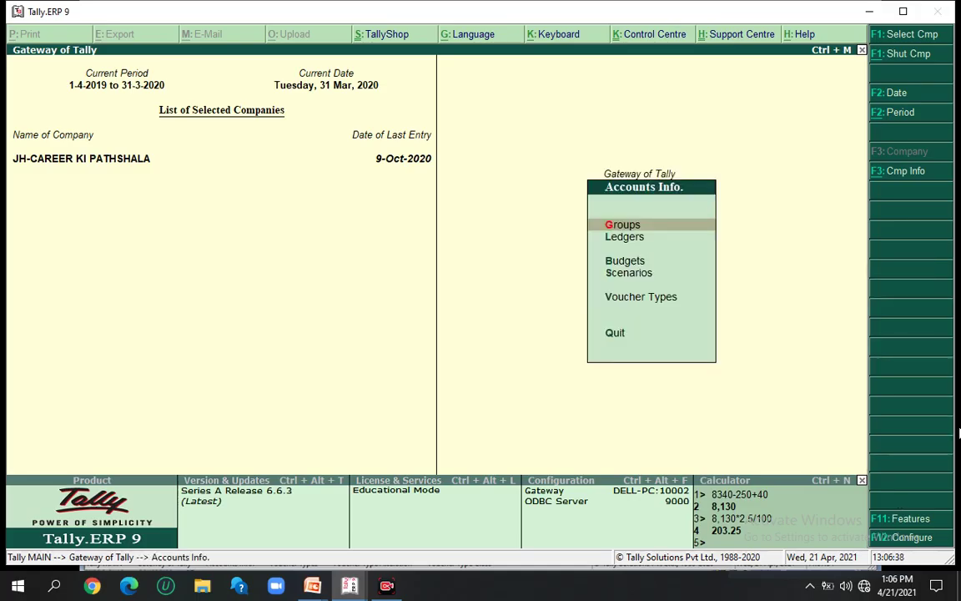
{"action": "key", "text": "Down"}
{"action": "key", "text": "Down"}
{"action": "key", "text": "Down"}
{"action": "key", "text": "Down"}
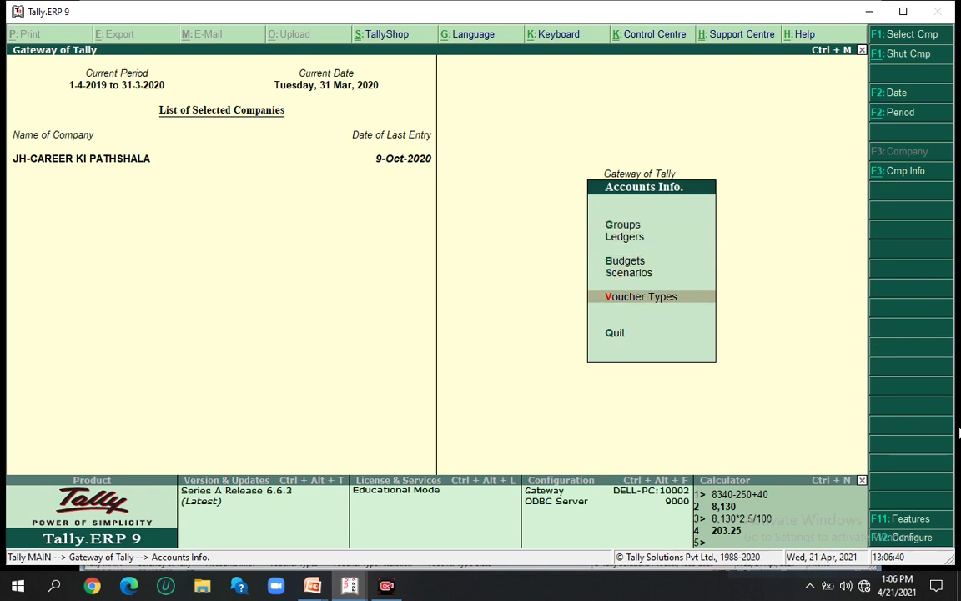
{"action": "key", "text": "Return"}
{"action": "key", "text": "Down"}
{"action": "key", "text": "Down"}
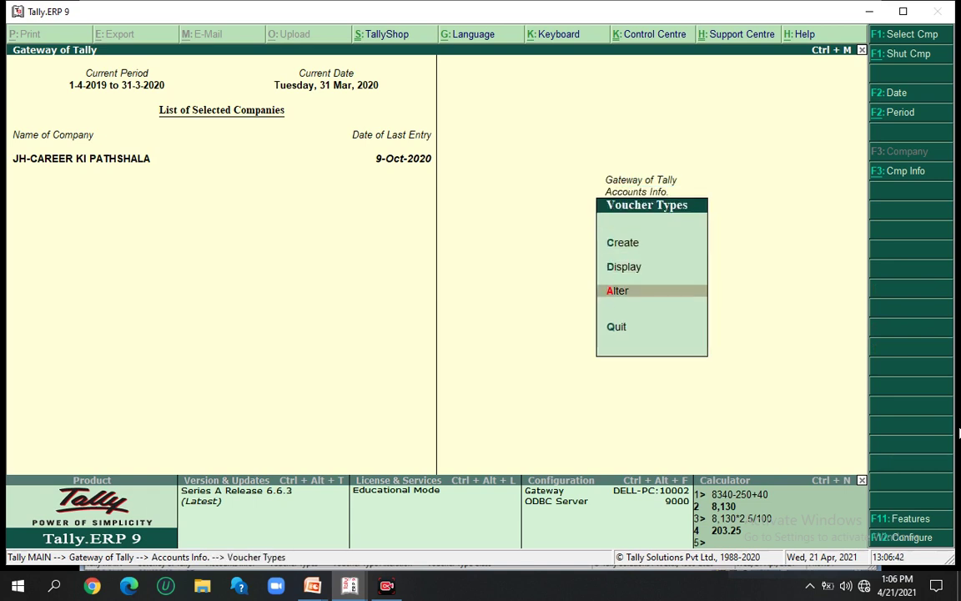
{"action": "key", "text": "Return"}
{"action": "type", "text": "Sa"}
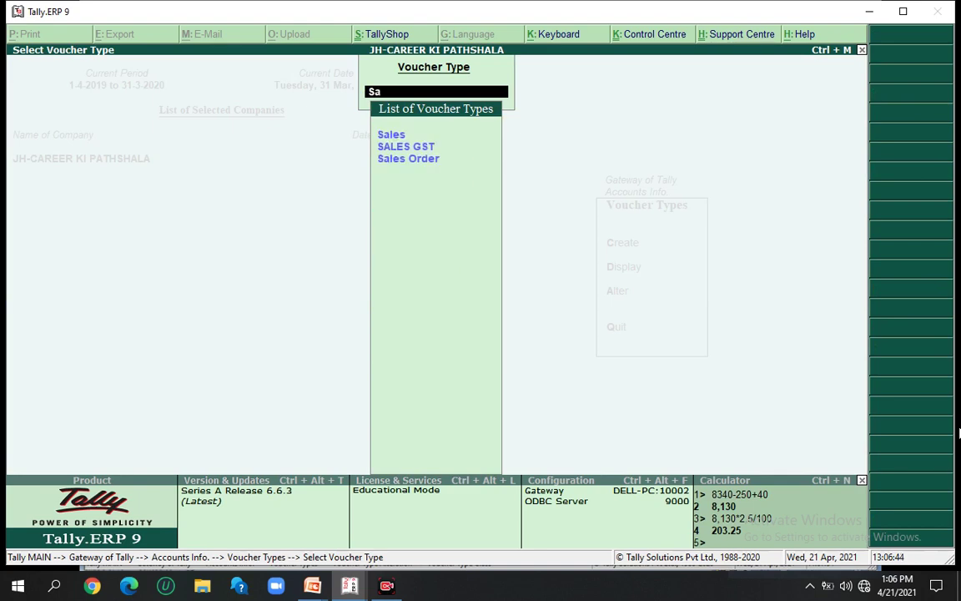
{"action": "key", "text": "Down"}
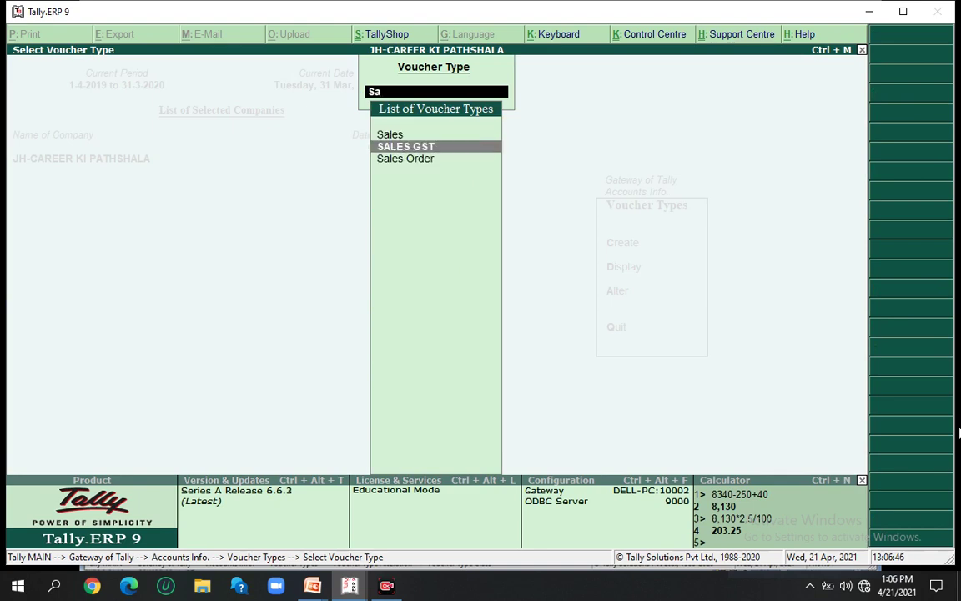
{"action": "key", "text": "Return"}
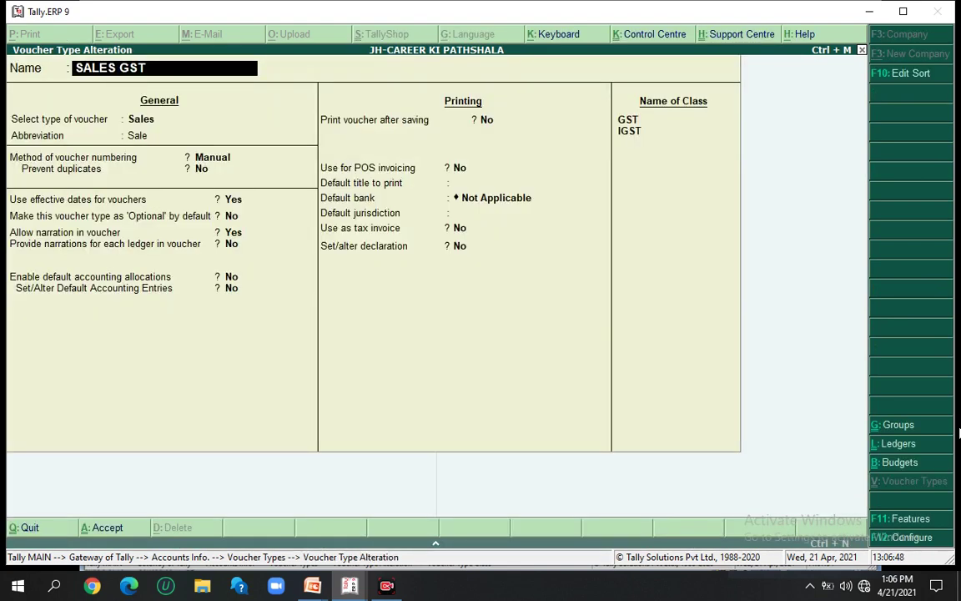
Examine the voucher type's general and printing settings without editing them, up to its class names.
{"action": "key", "text": "Return"}
{"action": "key", "text": "Return"}
{"action": "key", "text": "Return"}
{"action": "key", "text": "Return"}
{"action": "key", "text": "Return"}
{"action": "key", "text": "Return"}
{"action": "key", "text": "Return"}
{"action": "key", "text": "Return"}
{"action": "key", "text": "Return"}
{"action": "key", "text": "Return"}
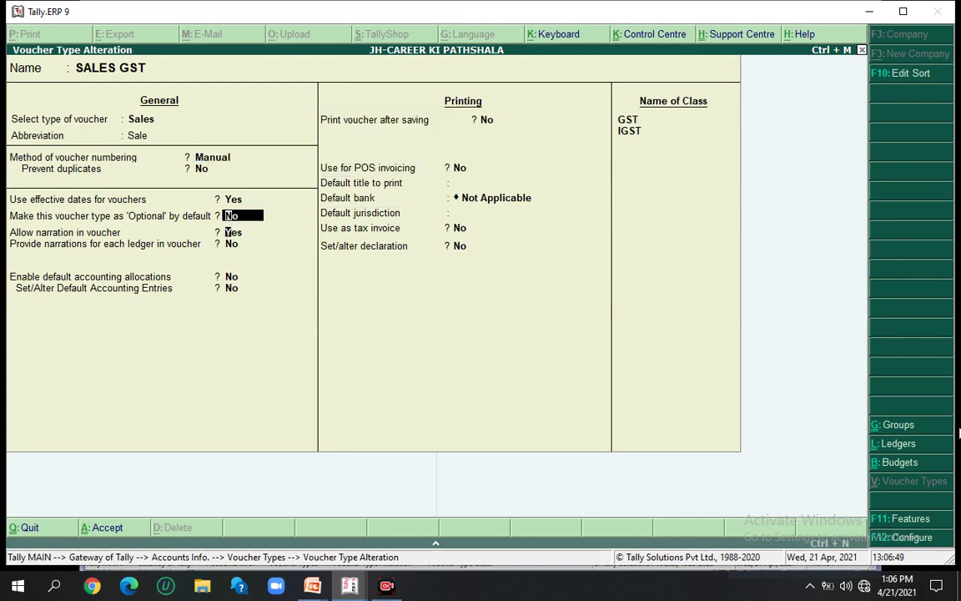
{"action": "key", "text": "Return"}
{"action": "key", "text": "Return"}
{"action": "key", "text": "Return"}
{"action": "key", "text": "Return"}
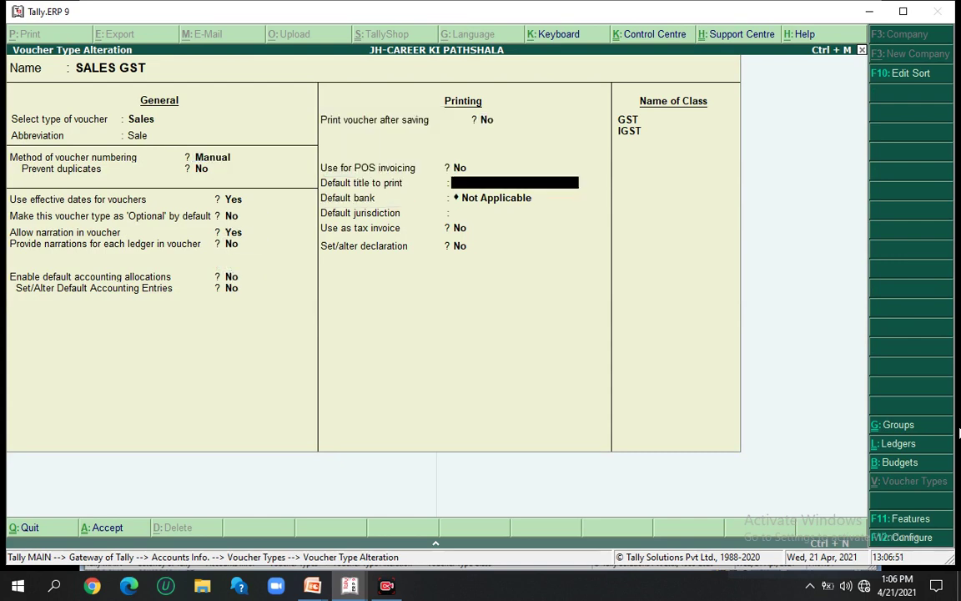
{"action": "key", "text": "Return"}
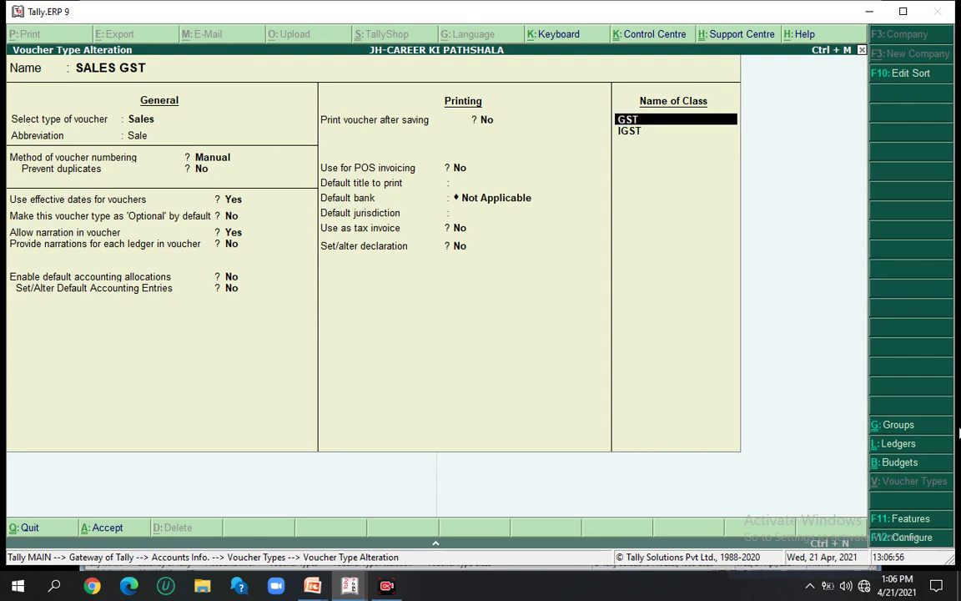
Open the voucher type's GST class and leave its excluded and included groups at End of List.
{"action": "key", "text": "Down"}
{"action": "key", "text": "Up"}
{"action": "key", "text": "Return"}
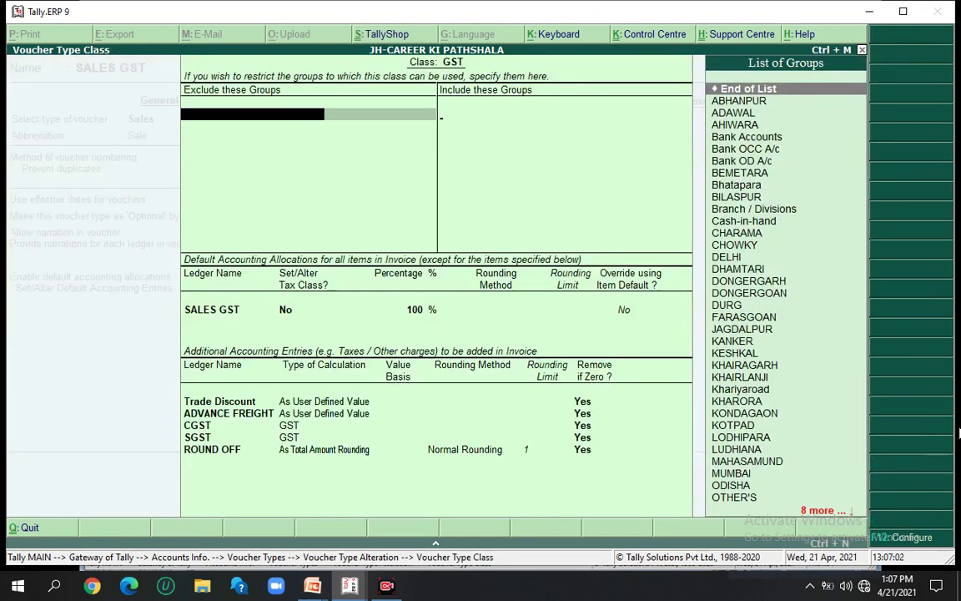
{"action": "key", "text": "Return"}
{"action": "key", "text": "Return"}
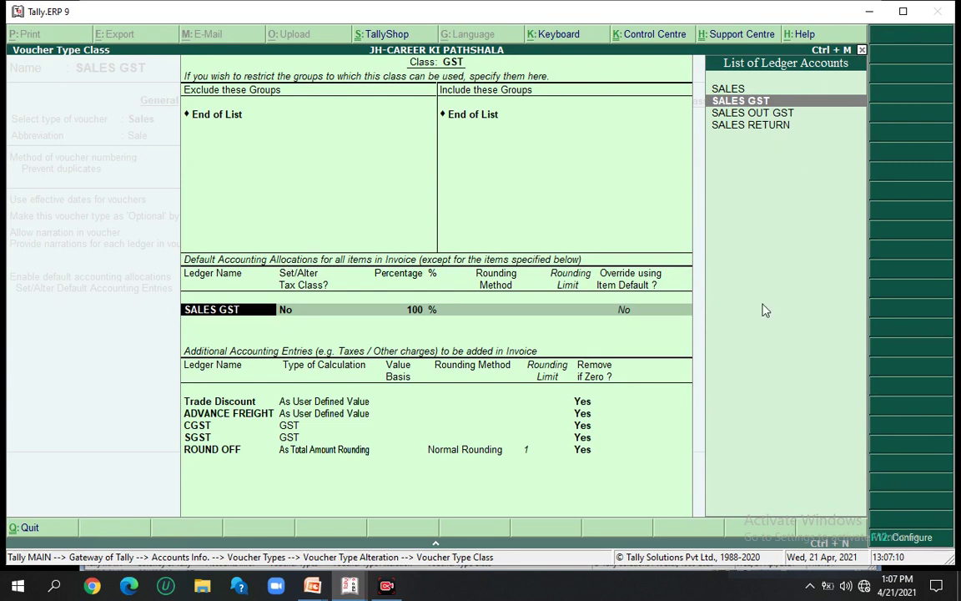
Keep SALES GST as the default accounting allocation at 100% with the item default override at No.
{"action": "key", "text": "Return"}
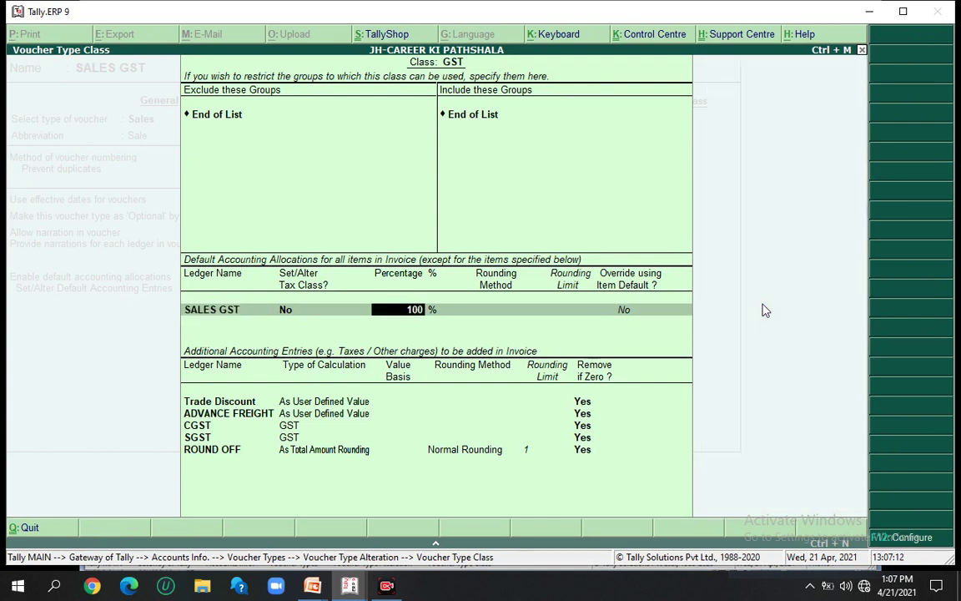
{"action": "key", "text": "Return"}
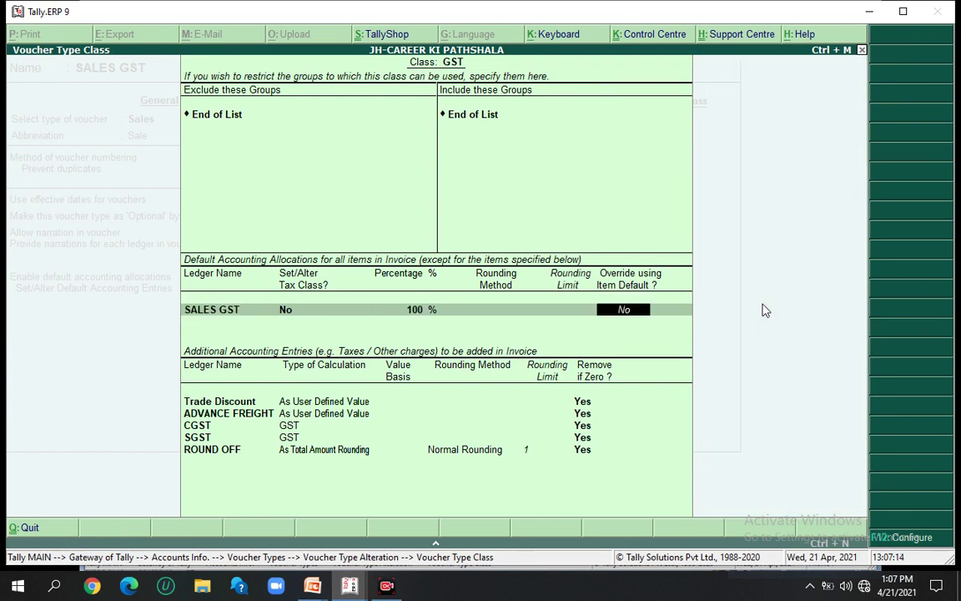
{"action": "key", "text": "Return"}
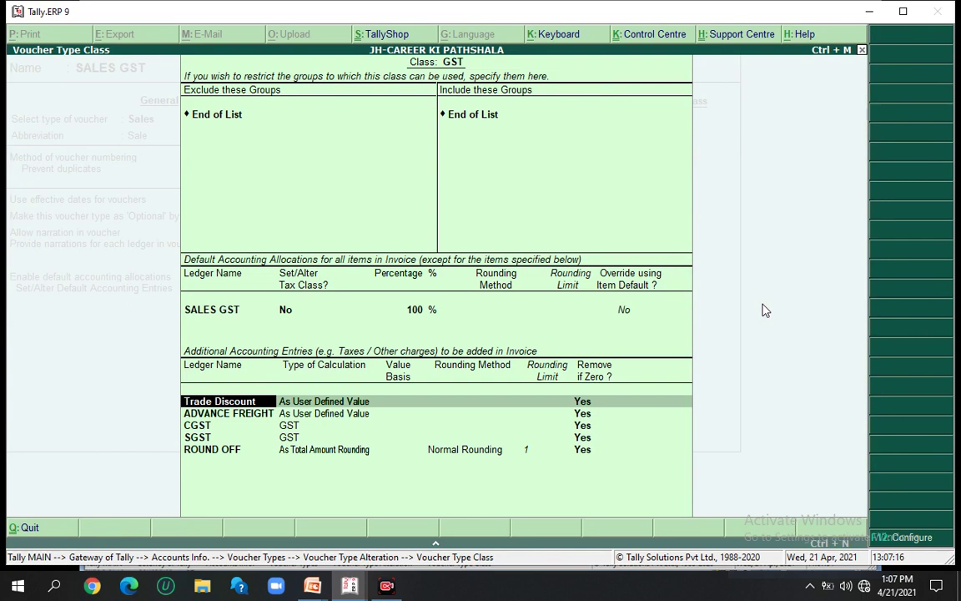
Keep the Trade Discount entry calculated As User Defined Value with Remove if Zero at Yes.
{"action": "key", "text": "Return"}
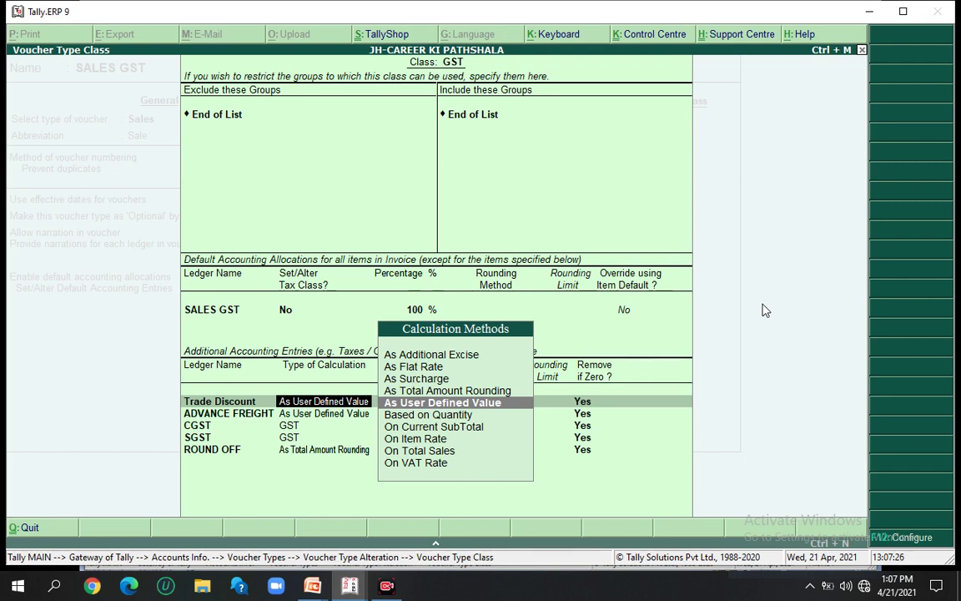
{"action": "key", "text": "Return"}
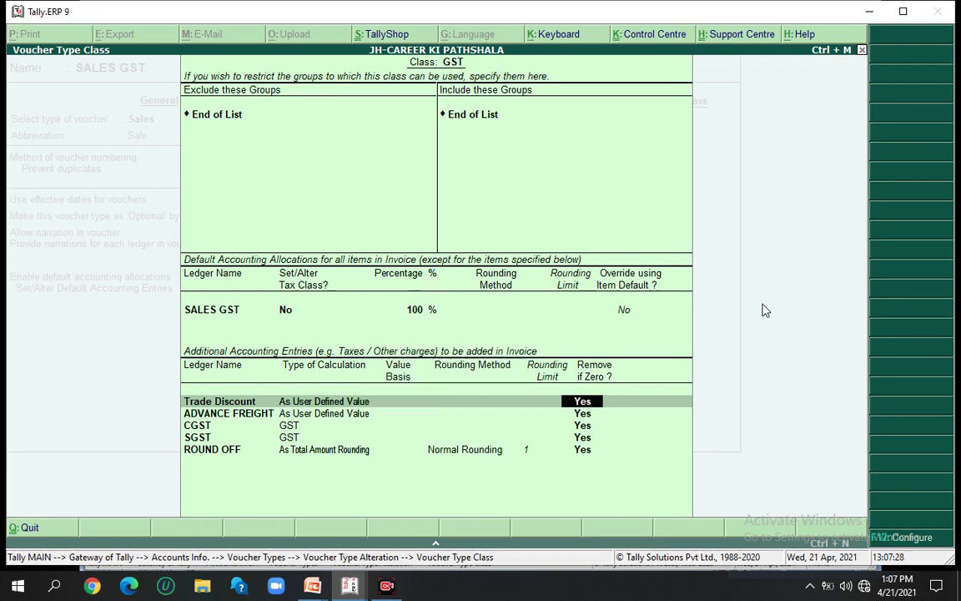
{"action": "key", "text": "BackSpace"}
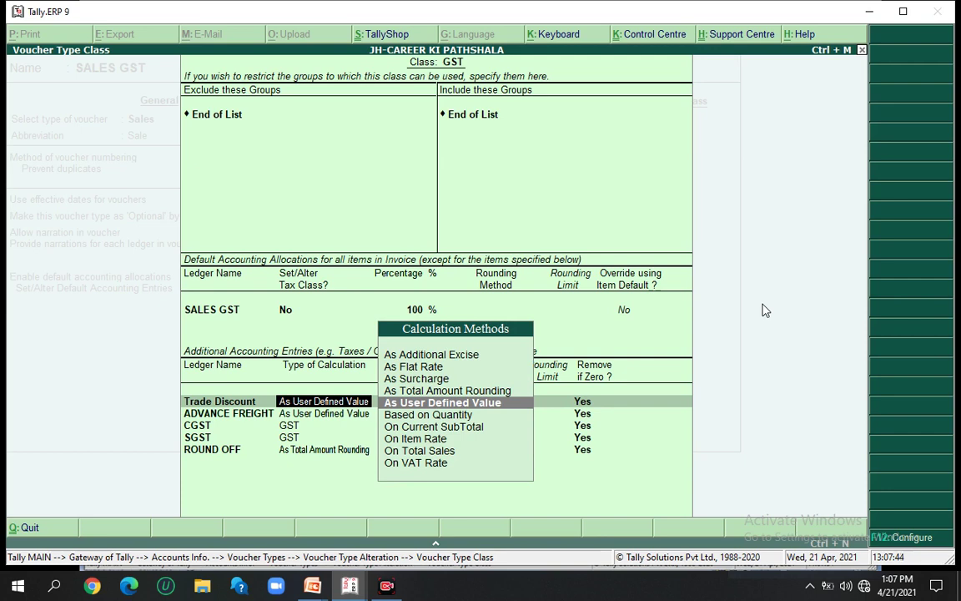
{"action": "key", "text": "Return"}
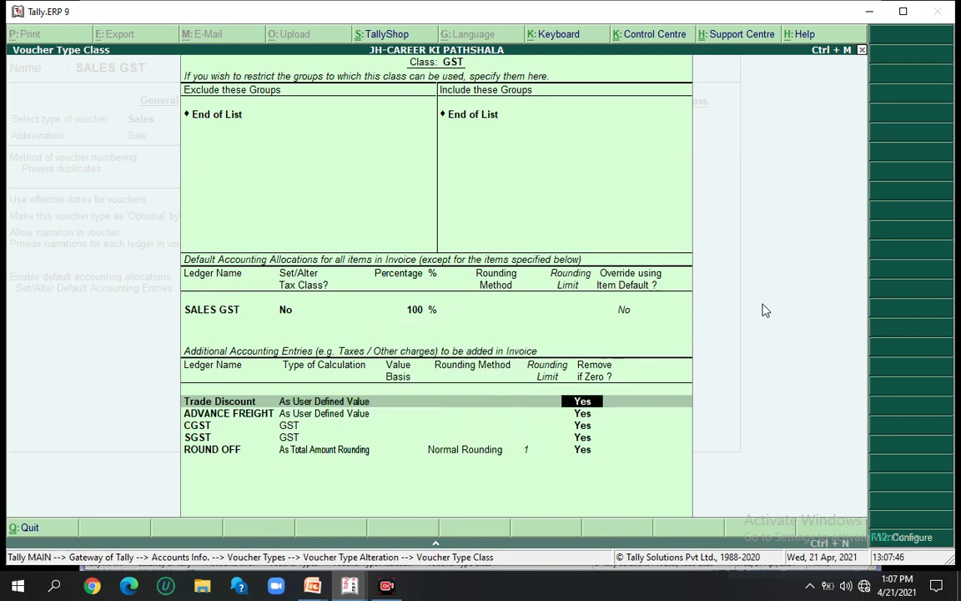
{"action": "key", "text": "Return"}
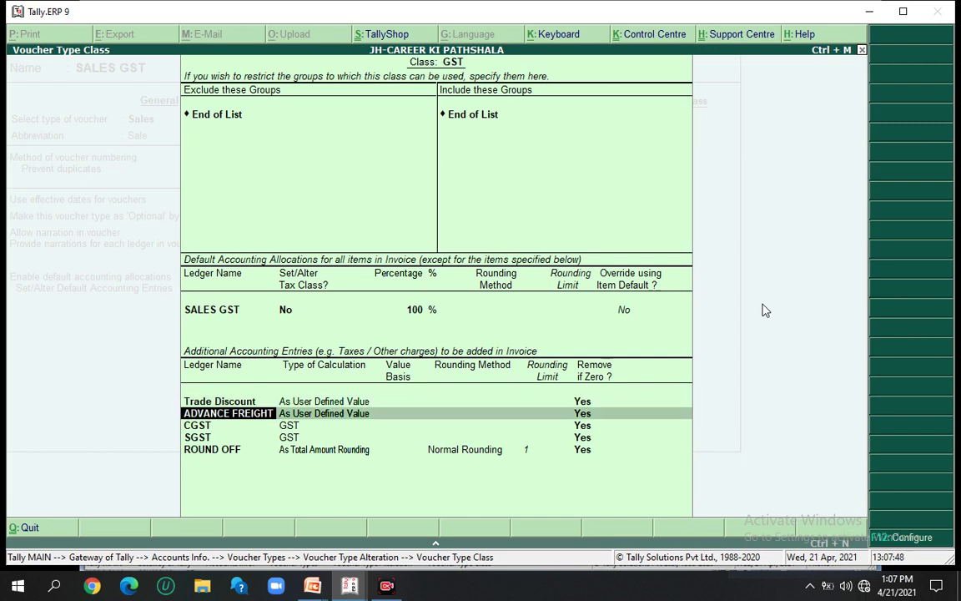
Look through the calculation methods for ADVANCE FREIGHT and keep As User Defined Value with Remove if Zero at Yes.
{"action": "key", "text": "Return"}
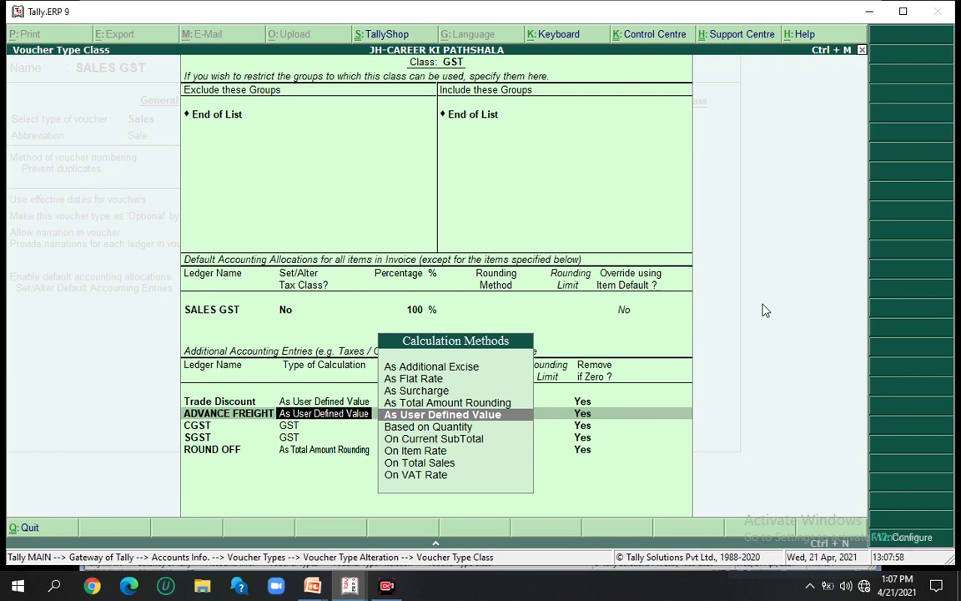
{"action": "key", "text": "Down"}
{"action": "key", "text": "Up"}
{"action": "key", "text": "Down"}
{"action": "key", "text": "Down"}
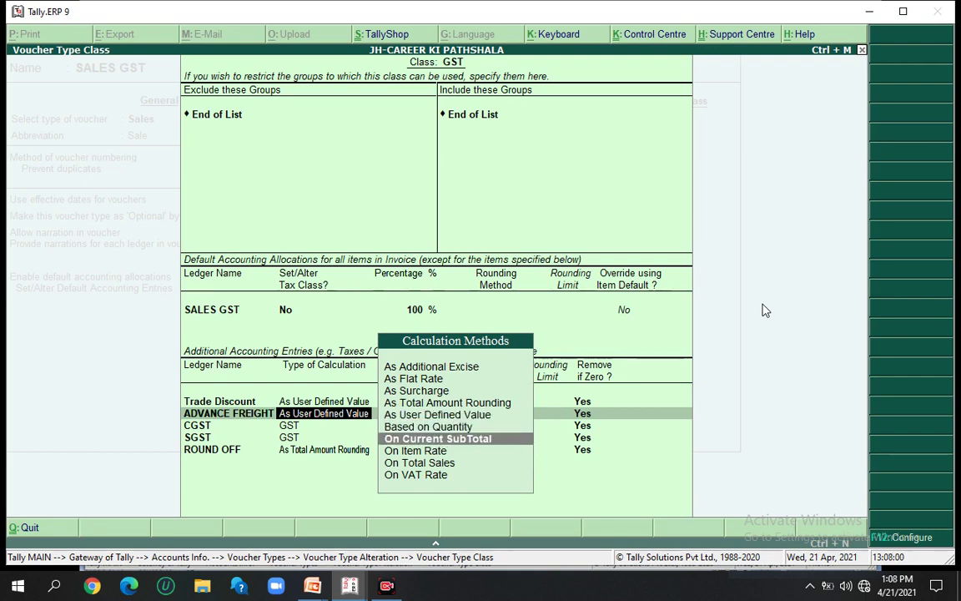
{"action": "key", "text": "Down"}
{"action": "key", "text": "Down"}
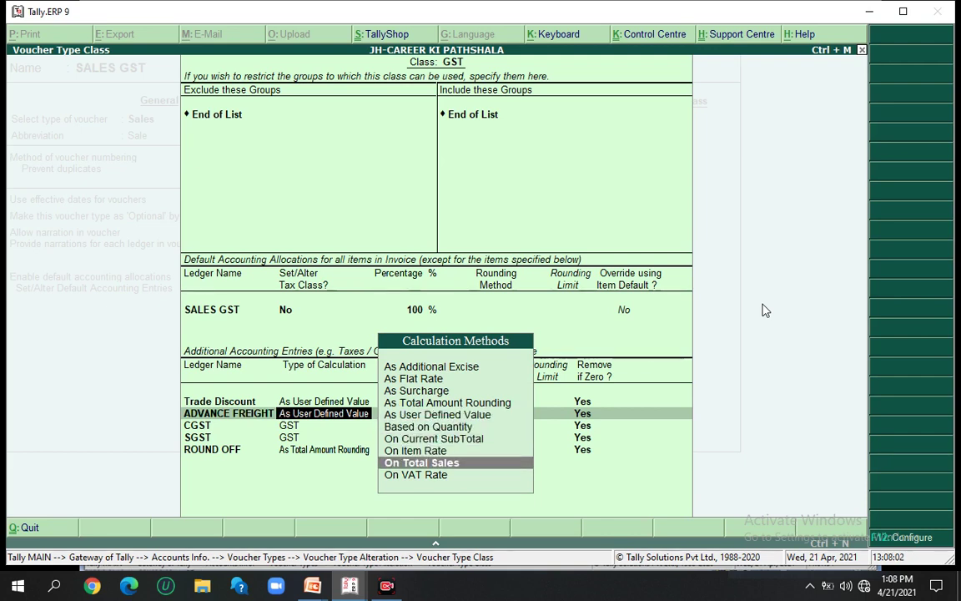
{"action": "key", "text": "Up"}
{"action": "key", "text": "Up"}
{"action": "key", "text": "Up"}
{"action": "key", "text": "Up"}
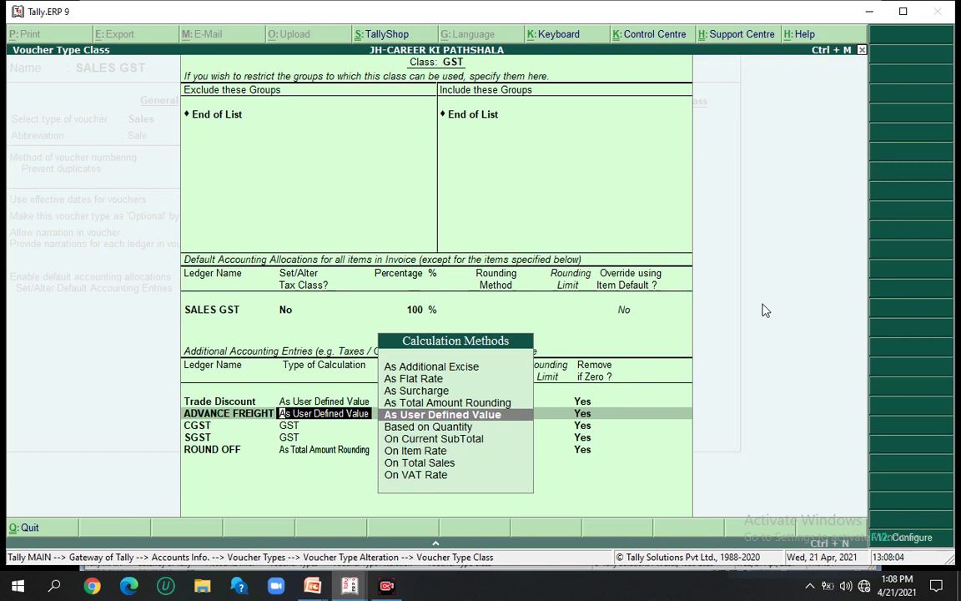
{"action": "key", "text": "Return"}
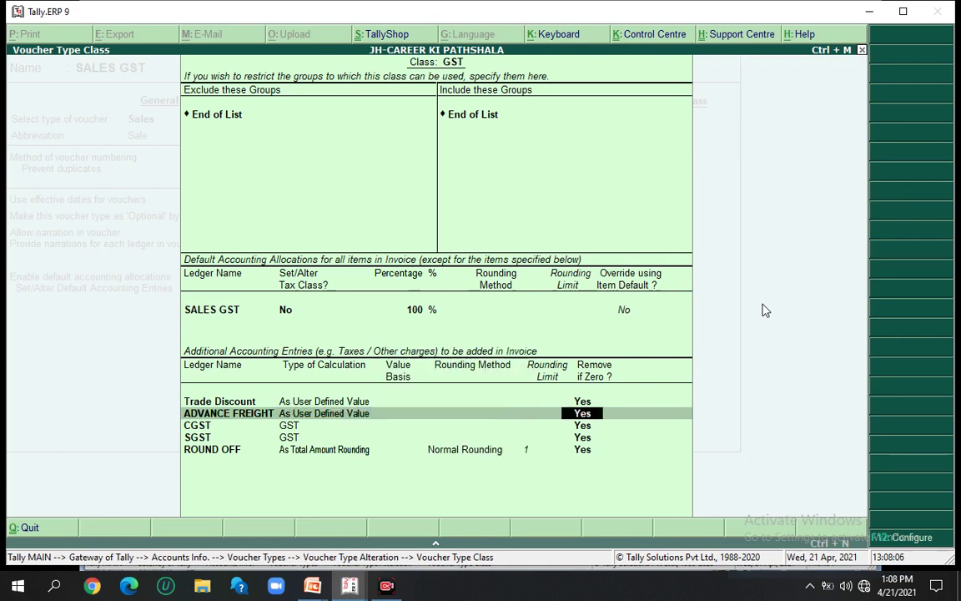
{"action": "key", "text": "Return"}
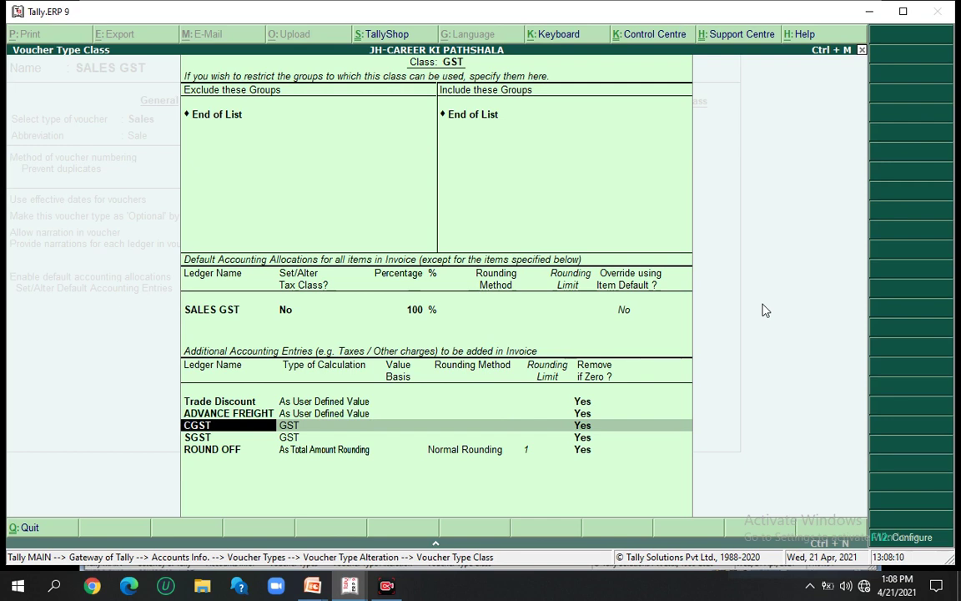
Keep the CGST and SGST entries calculated as GST with Remove if Zero at Yes.
{"action": "key", "text": "Return"}
{"action": "key", "text": "Return"}
{"action": "key", "text": "Return"}
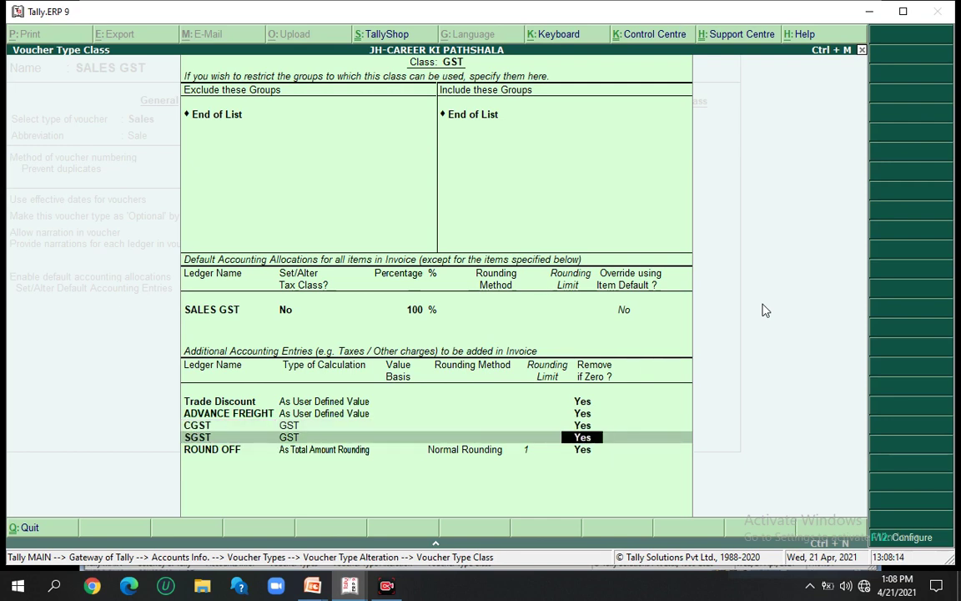
{"action": "key", "text": "Return"}
Keep ROUND OFF As Total Amount Rounding with Normal Rounding, limit 1 and Remove if Zero at Yes, and finish the GST class.
{"action": "key", "text": "Return"}
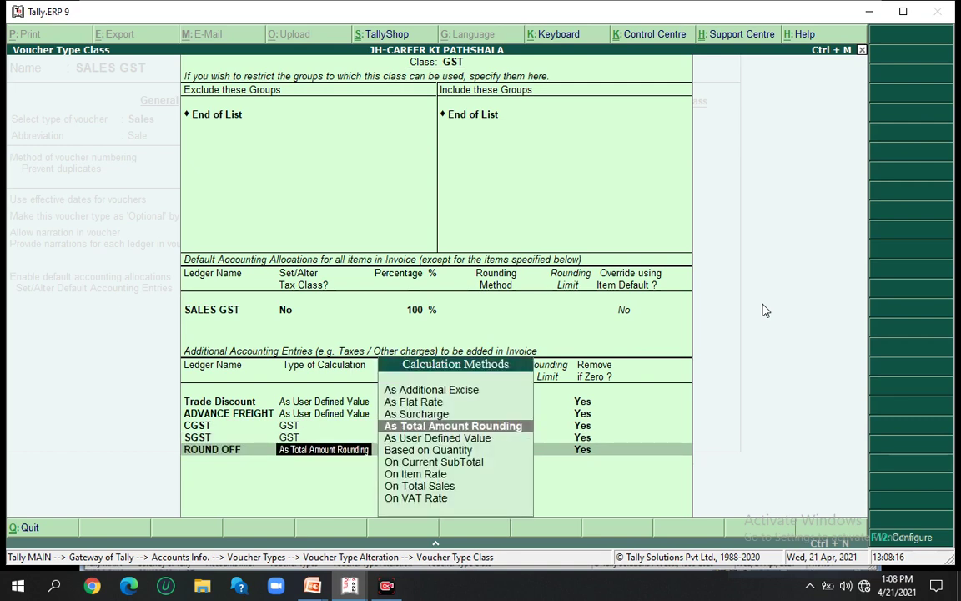
{"action": "key", "text": "Return"}
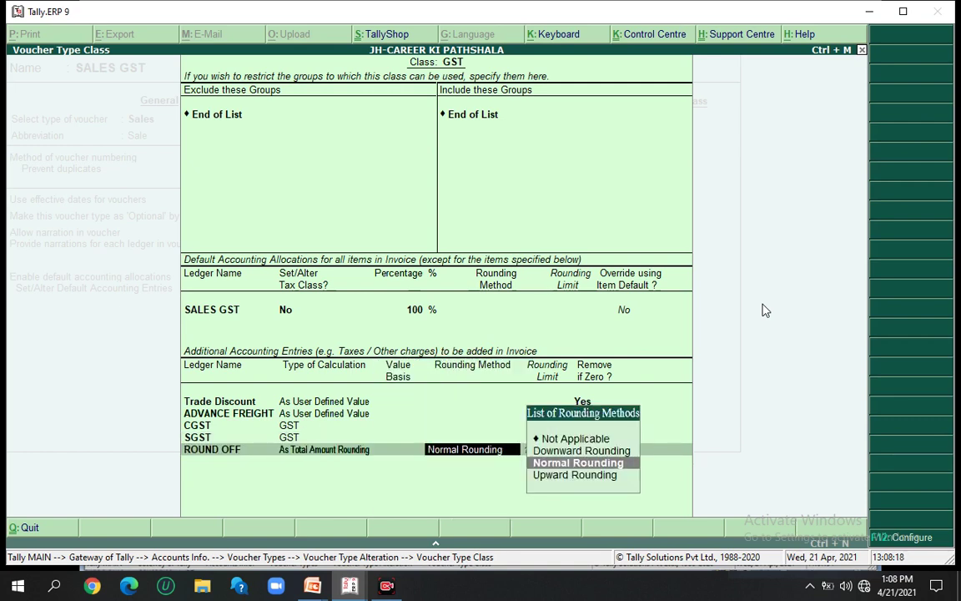
{"action": "key", "text": "Return"}
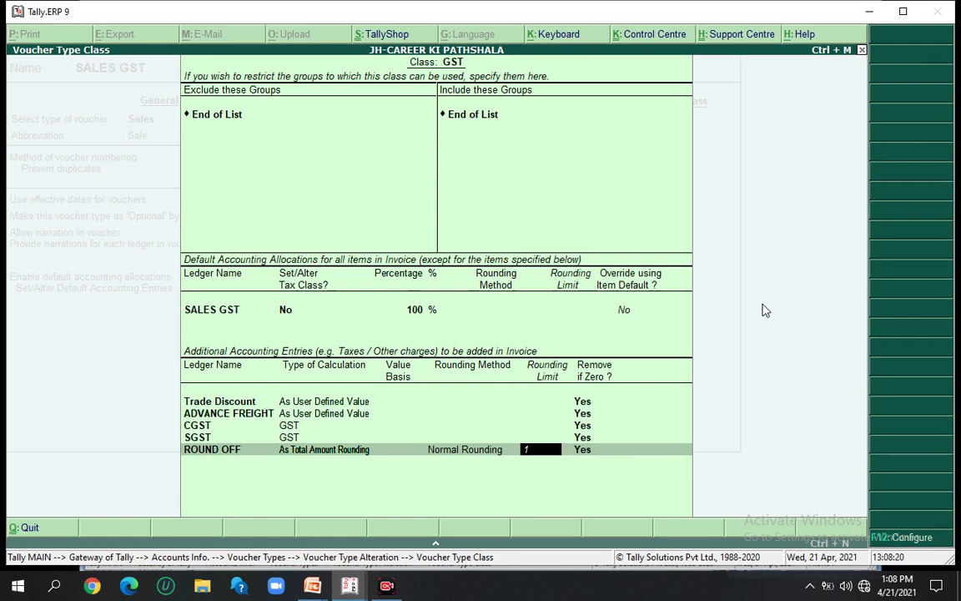
{"action": "key", "text": "Return"}
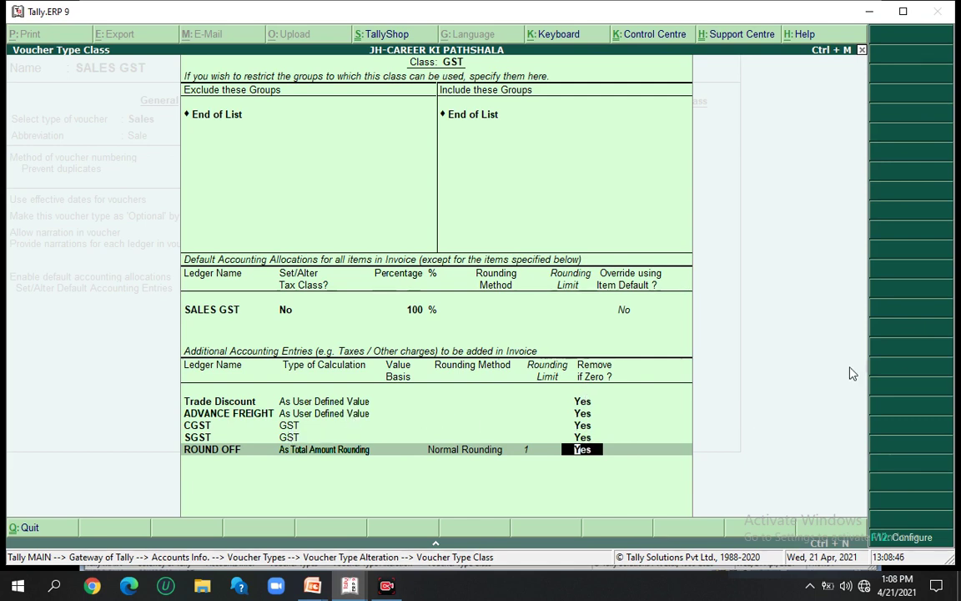
{"action": "key", "text": "Return"}
{"action": "key", "text": "Return"}
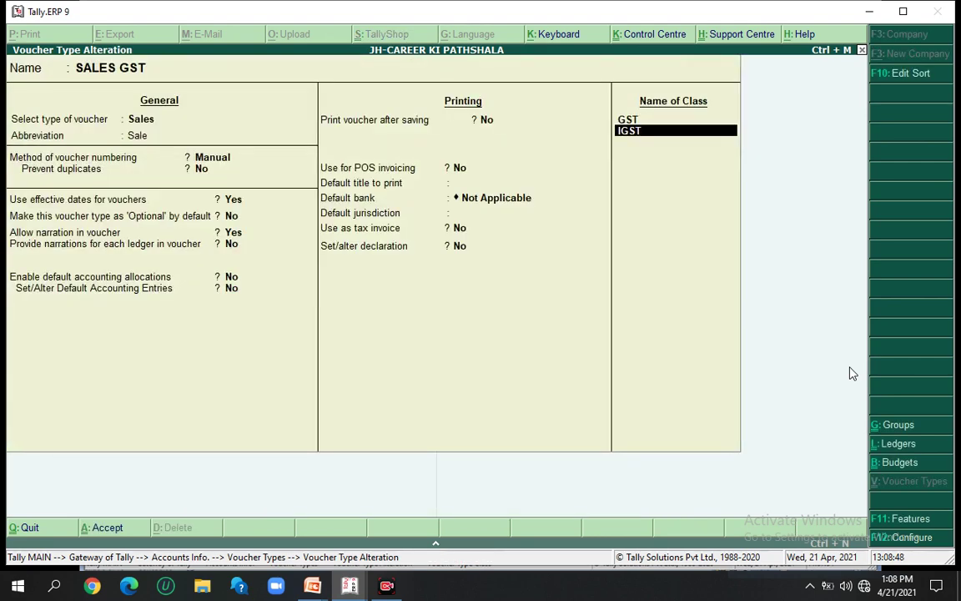
Open the voucher type's IGST class and leave its excluded and included groups at End of List.
{"action": "key", "text": "Return"}
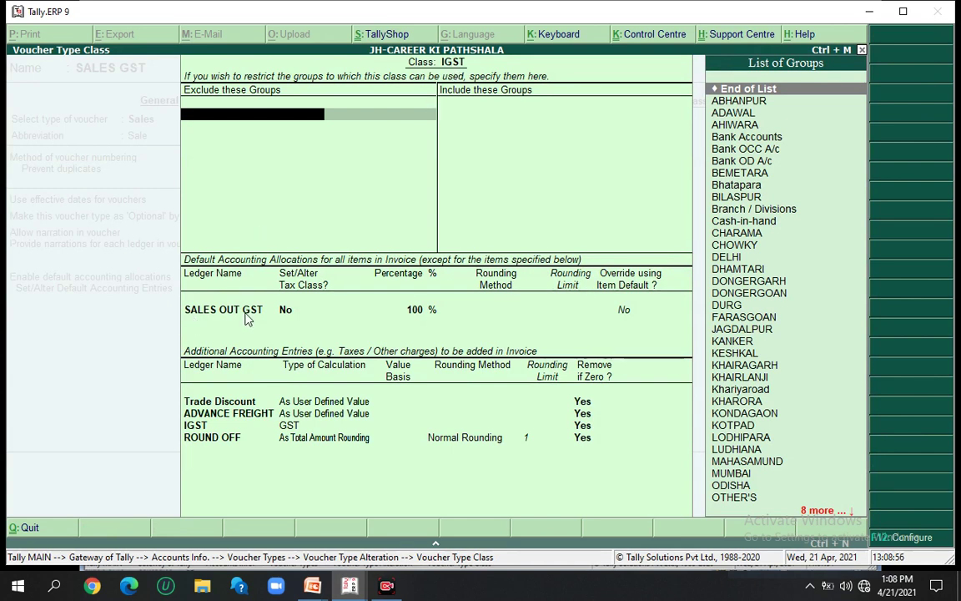
{"action": "key", "text": "Return"}
{"action": "key", "text": "Return"}
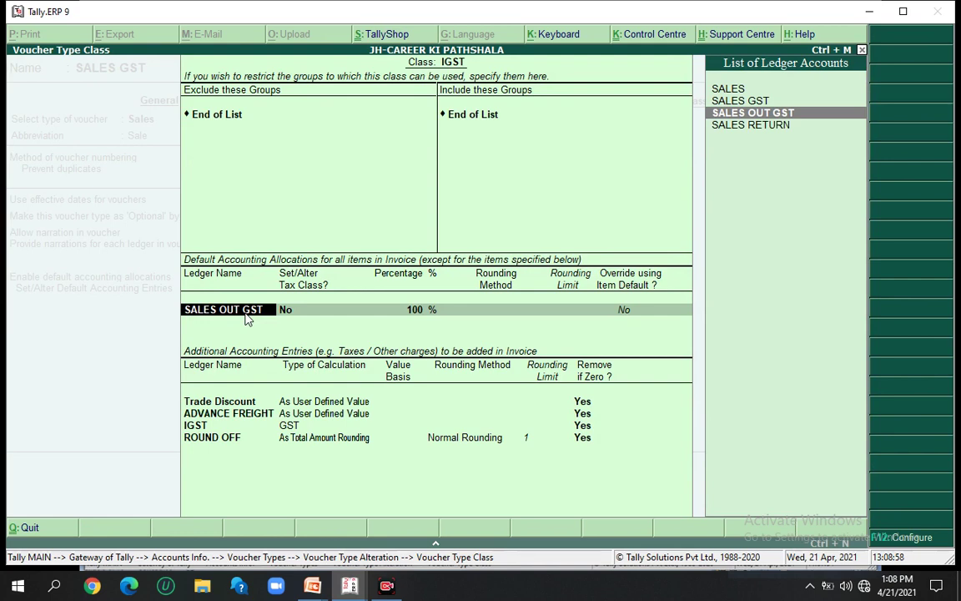
Keep SALES OUT GST as the IGST class's default accounting allocation at 100% with the item default override at No.
{"action": "key", "text": "Up"}
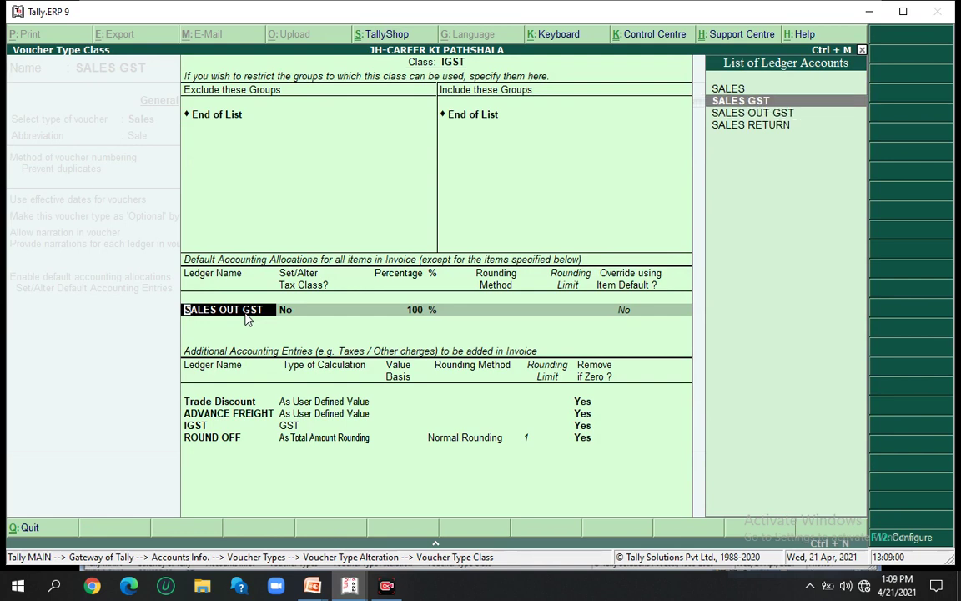
{"action": "key", "text": "Down"}
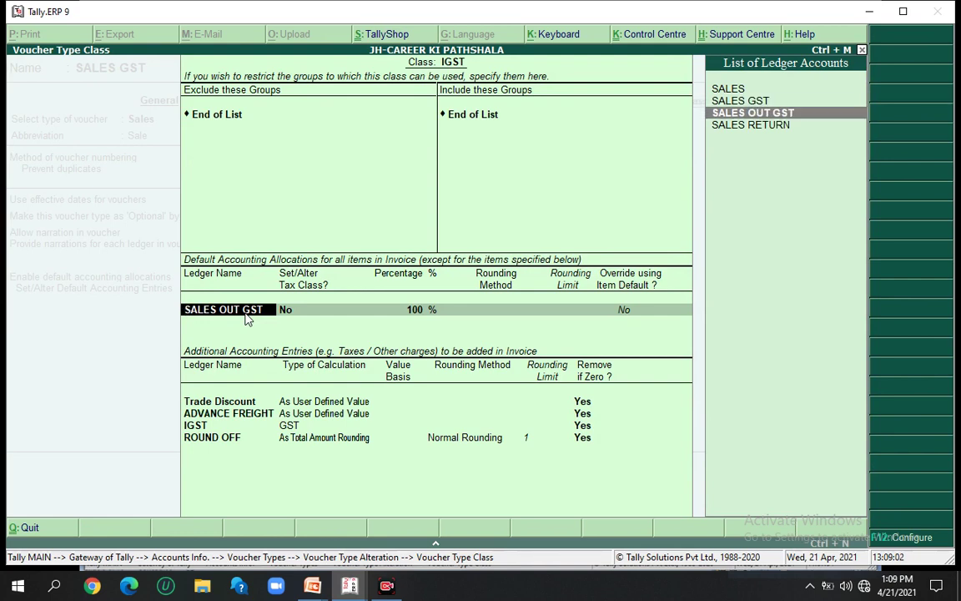
{"action": "key", "text": "Return"}
{"action": "key", "text": "Return"}
{"action": "key", "text": "Return"}
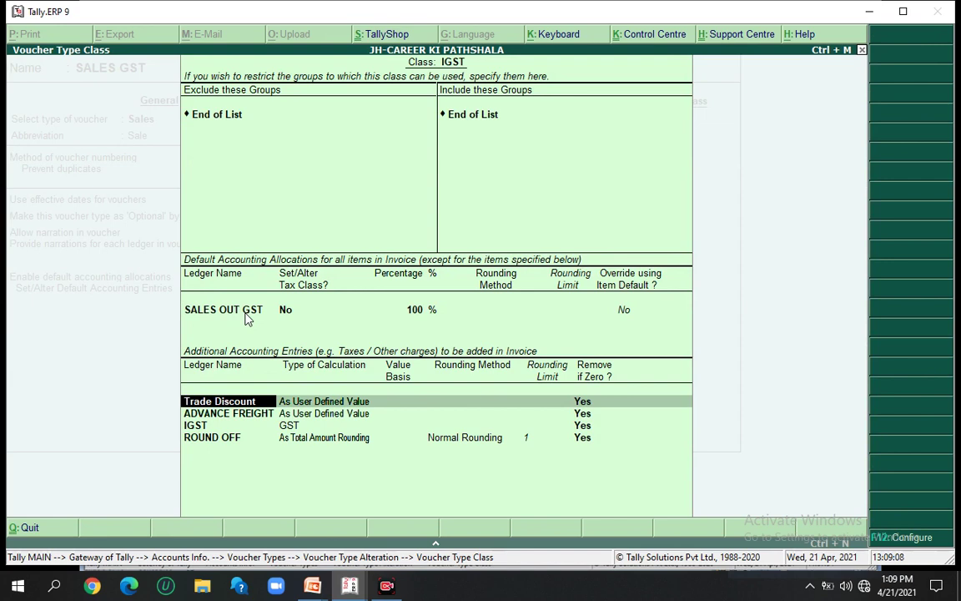
Pass over Trade Discount and ADVANCE FREIGHT and keep the IGST entry calculated as GST with Remove if Zero at Yes.
{"action": "key", "text": "Down"}
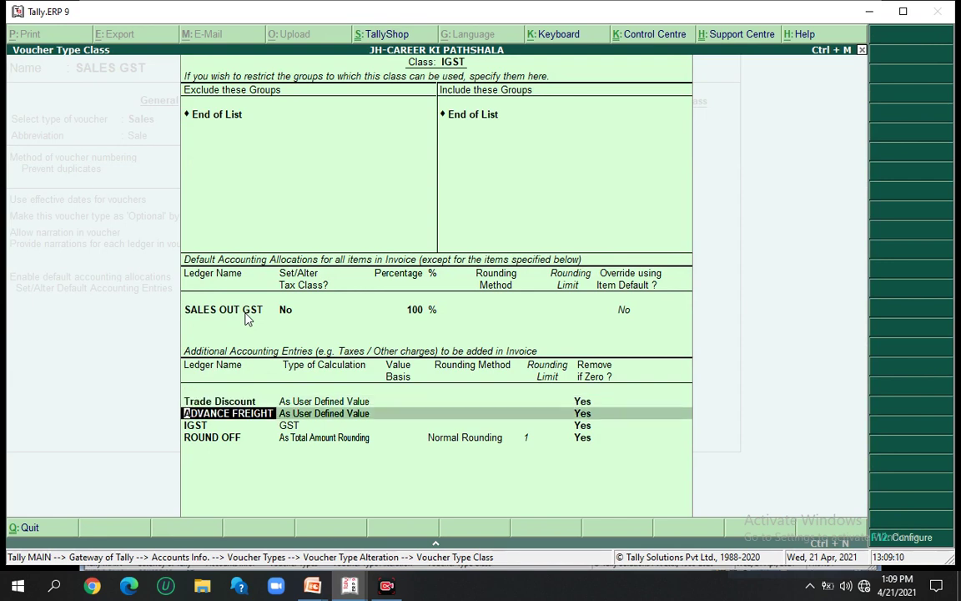
{"action": "key", "text": "Down"}
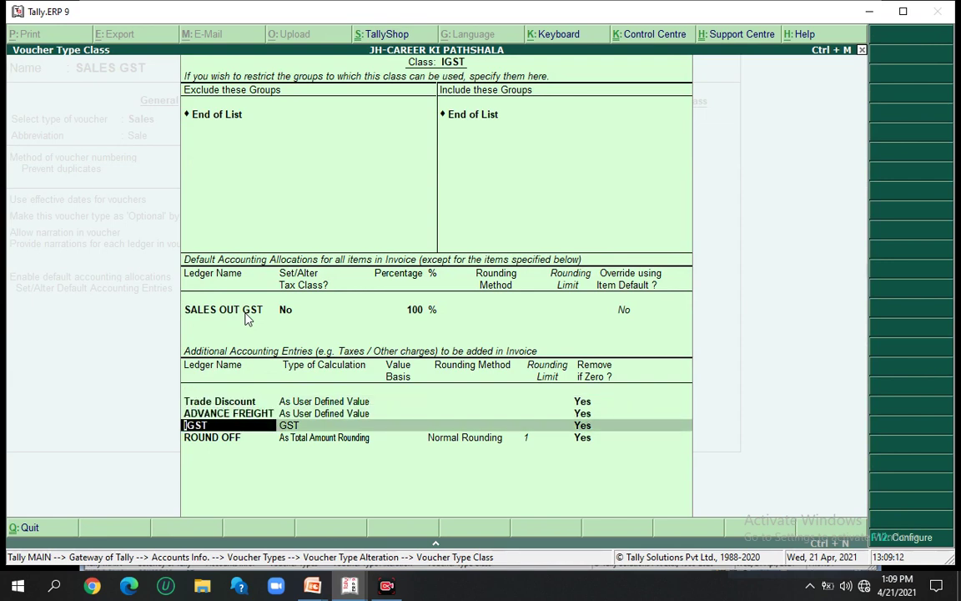
{"action": "key", "text": "Return"}
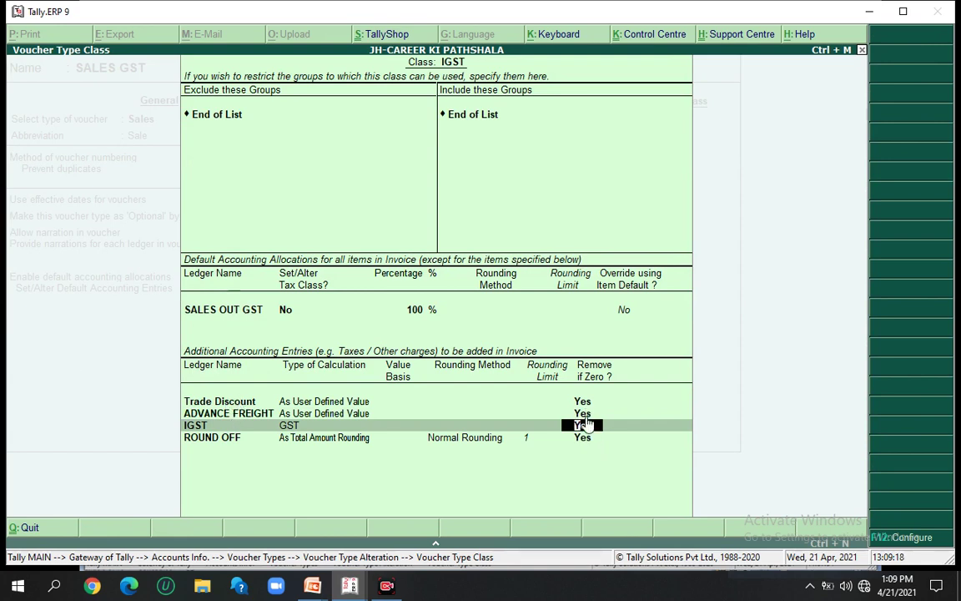
{"action": "key", "text": "Return"}
Keep the IGST class's ROUND OFF entry As Total Amount Rounding with Normal Rounding and limit 1, and accept the SALES GST voucher type.
{"action": "key", "text": "Return"}
{"action": "key", "text": "Return"}
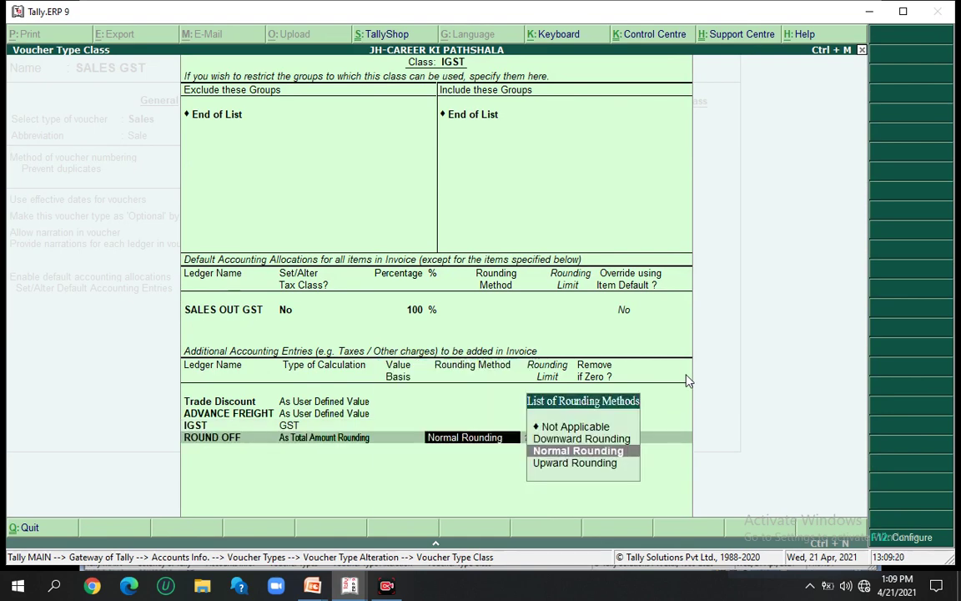
{"action": "key", "text": "Return"}
{"action": "key", "text": "Return"}
{"action": "key", "text": "Return"}
{"action": "key", "text": "Return"}
{"action": "key", "text": "Return"}
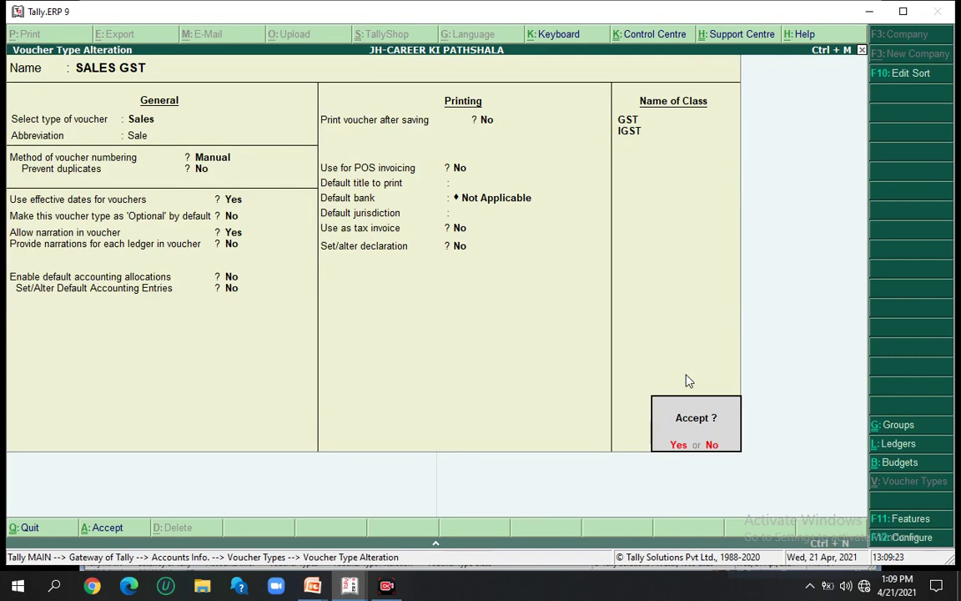
{"action": "key", "text": "Return"}
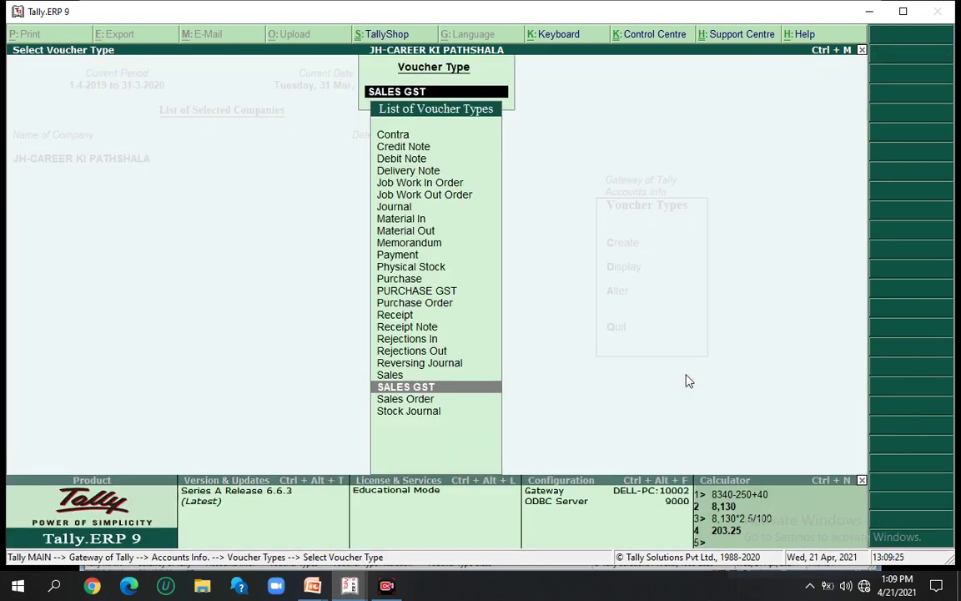
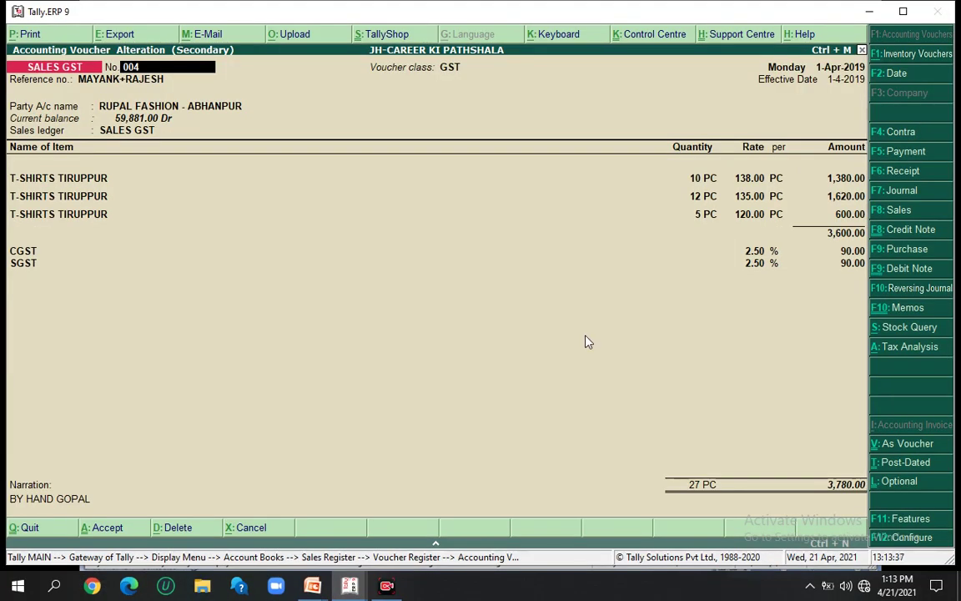
Keep the SALES GST voucher's number, date and party RUPAL FASHION - ABHANPUR, and open its party details.
{"action": "key", "text": "Return"}
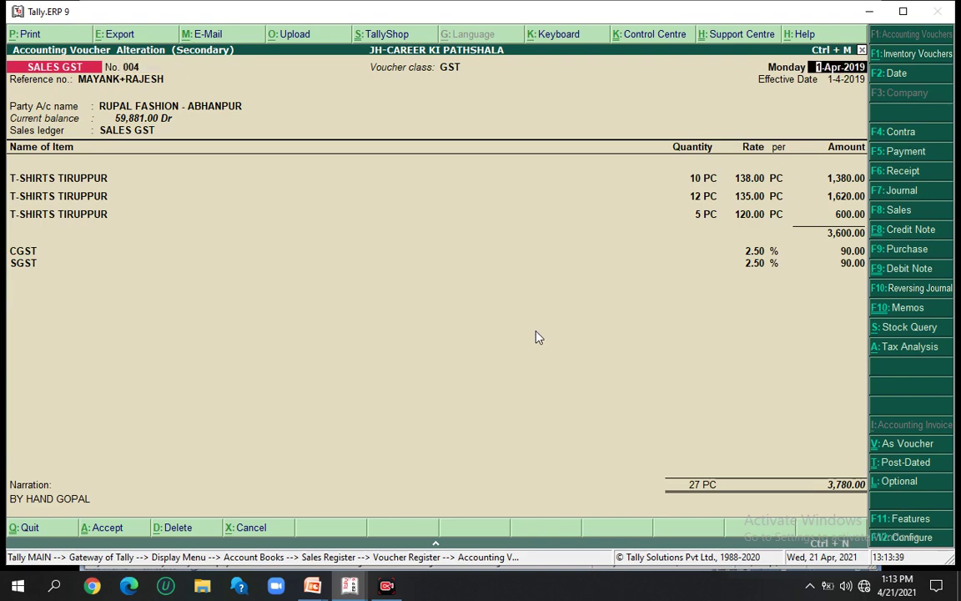
{"action": "key", "text": "Return"}
{"action": "key", "text": "Return"}
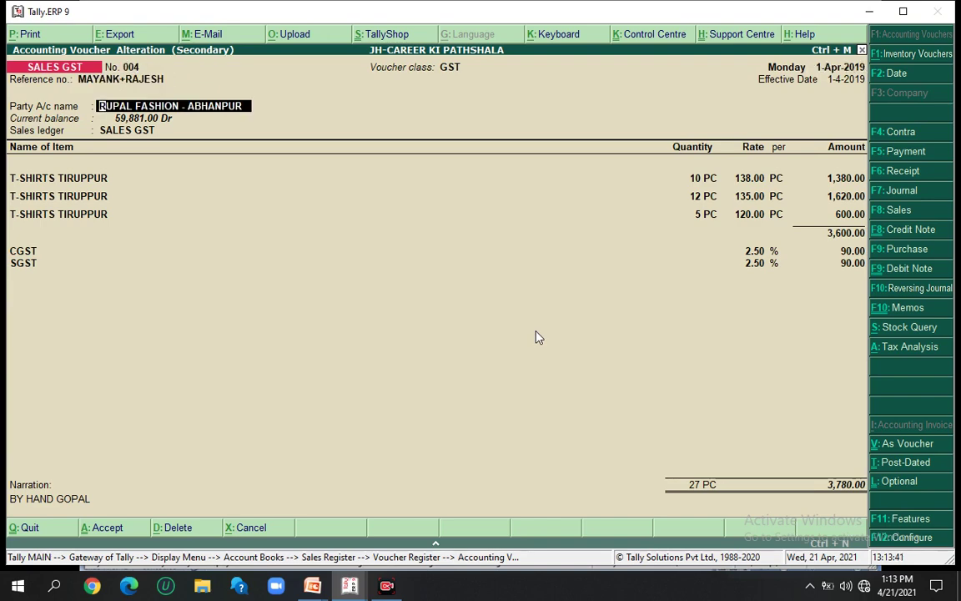
{"action": "key", "text": "Return"}
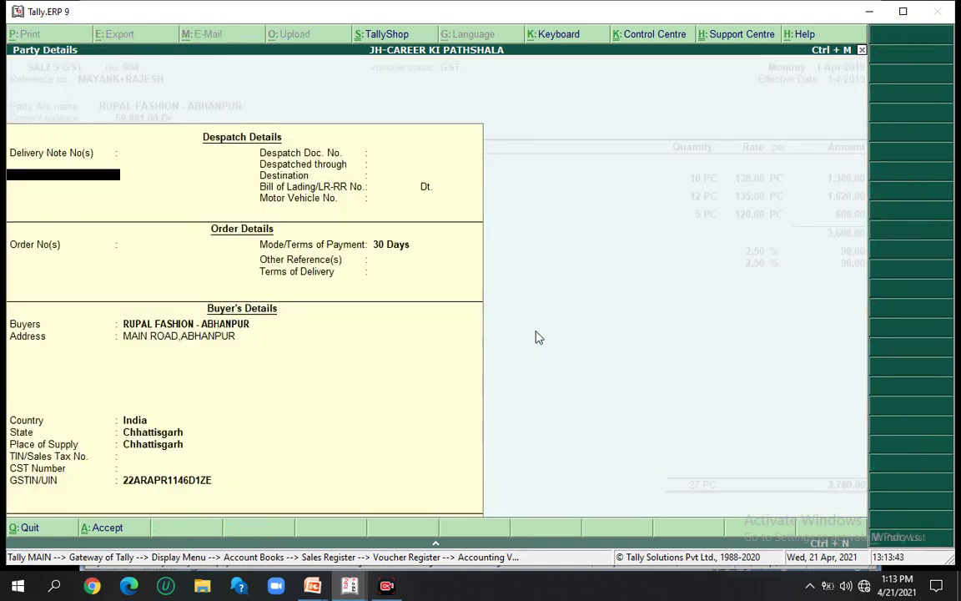
Leave the delivery, despatch and order details blank, keep 30 Days as payment terms, and keep buyer RUPAL FASHION - ABHANPUR.
{"action": "key", "text": "Return"}
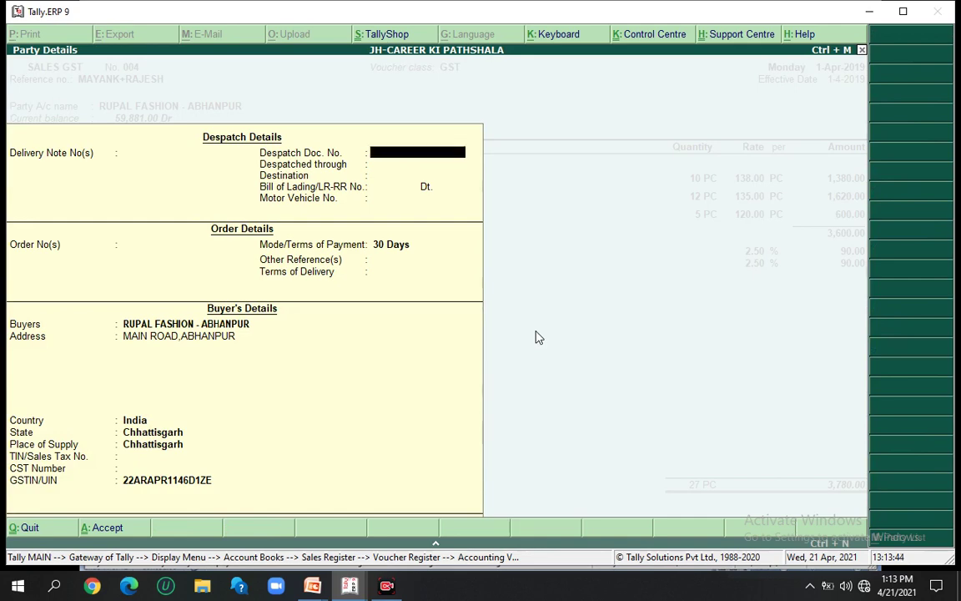
{"action": "key", "text": "Return"}
{"action": "key", "text": "Return"}
{"action": "key", "text": "Return"}
{"action": "key", "text": "Return"}
{"action": "key", "text": "Return"}
{"action": "key", "text": "Return"}
{"action": "key", "text": "Return"}
{"action": "key", "text": "Return"}
{"action": "key", "text": "Return"}
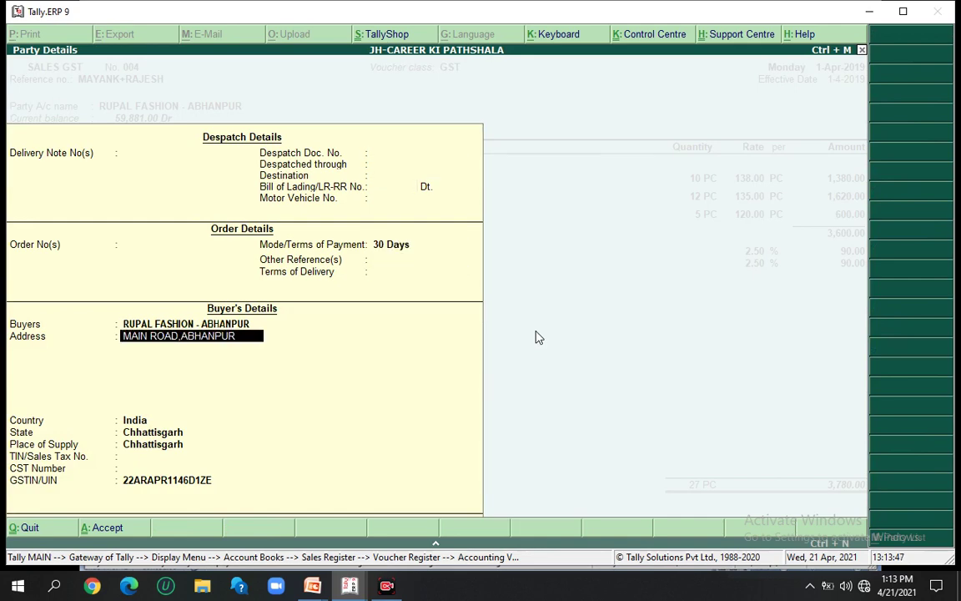
Keep the buyer's address, country India, state and place of supply Chhattisgarh and the GSTIN, and close the party details.
{"action": "key", "text": "Return"}
{"action": "key", "text": "Return"}
{"action": "key", "text": "Return"}
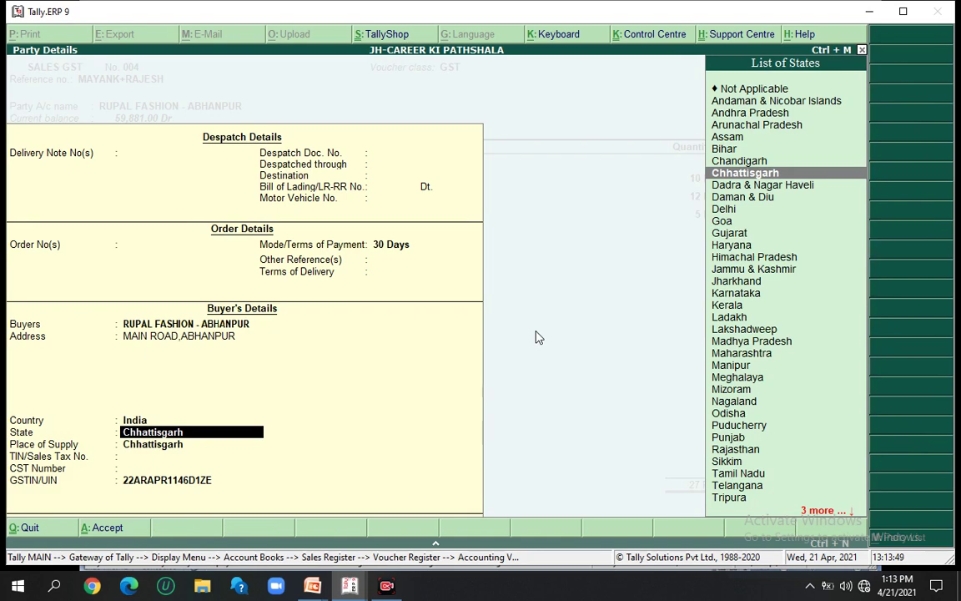
{"action": "key", "text": "Return"}
{"action": "key", "text": "Return"}
{"action": "key", "text": "Return"}
{"action": "key", "text": "Return"}
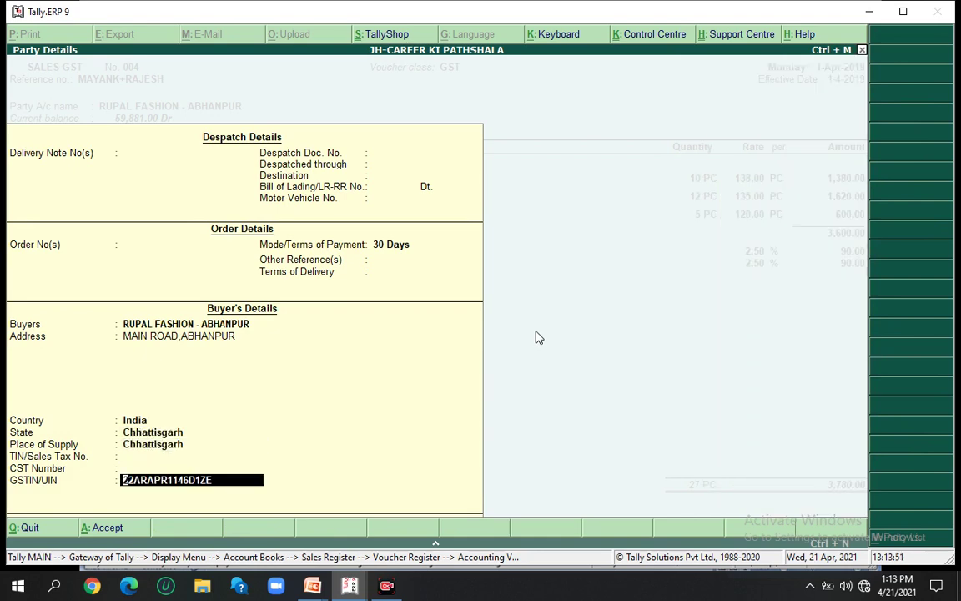
{"action": "key", "text": "Return"}
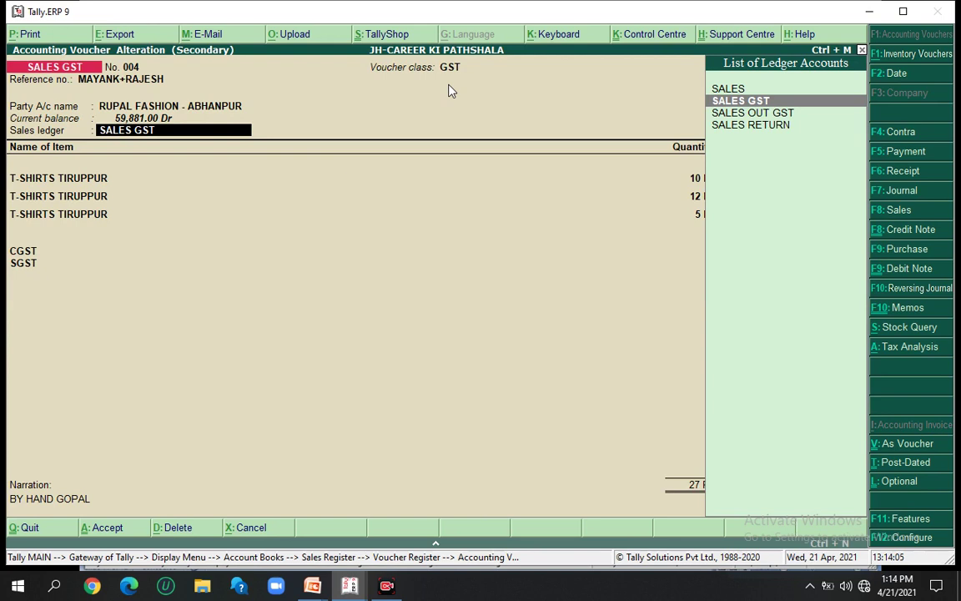
Keep SALES GST as the voucher's sales ledger and the first T-SHIRTS TIRUPPUR line's quantity at 10 PC.
{"action": "key", "text": "Return"}
{"action": "key", "text": "Return"}
{"action": "key", "text": "Return"}
{"action": "key", "text": "Return"}
{"action": "key", "text": "Return"}
{"action": "key", "text": "Return"}
{"action": "key", "text": "Return"}
{"action": "key", "text": "Return"}
{"action": "key", "text": "Return"}
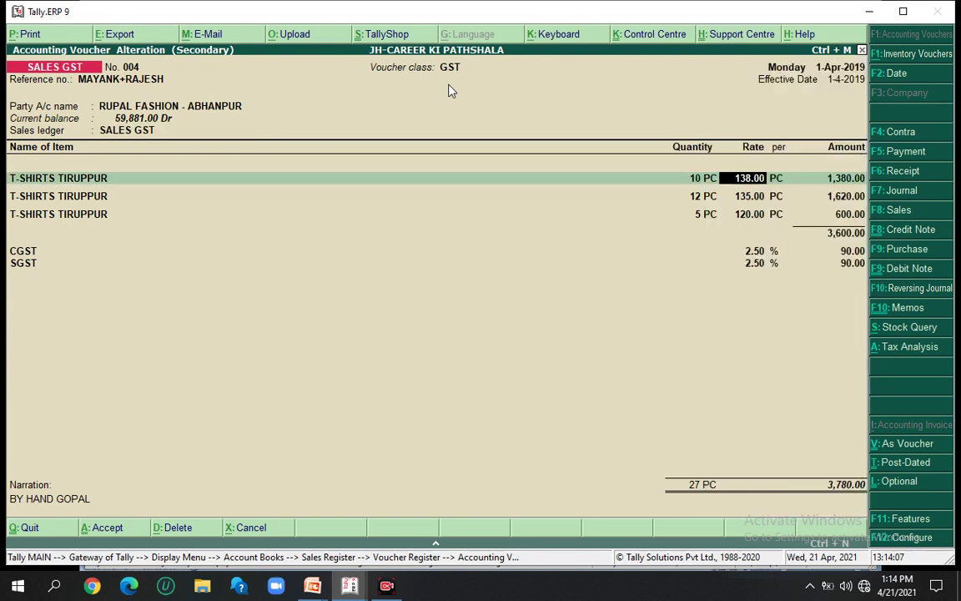
Keep the first T-SHIRTS TIRUPPUR line's rate at 138.00 and the second line at 12 PC with rate 135.00.
{"action": "key", "text": "Return"}
{"action": "key", "text": "Return"}
{"action": "key", "text": "Return"}
{"action": "key", "text": "Return"}
{"action": "key", "text": "Return"}
{"action": "key", "text": "Return"}
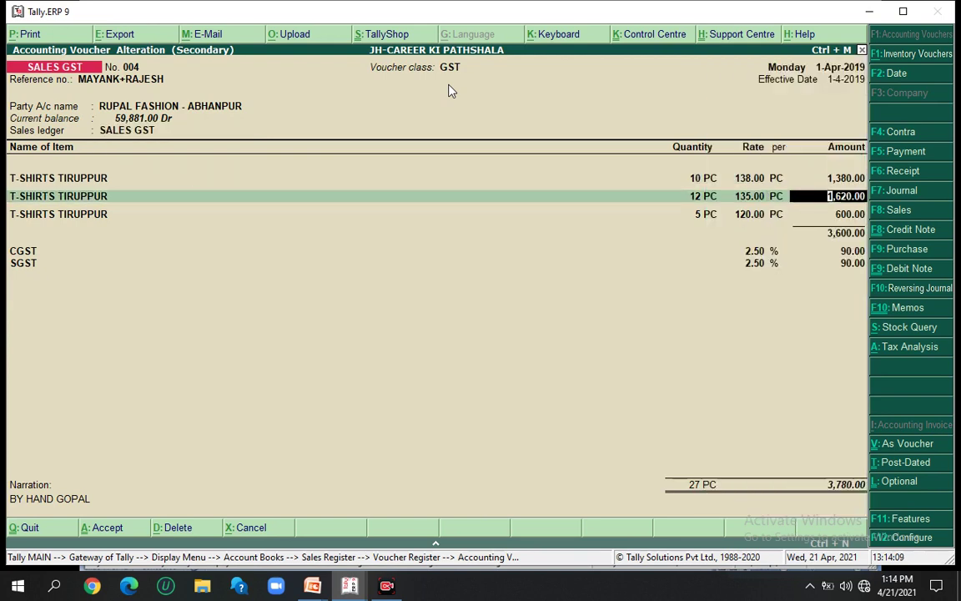
Pass over the third T-SHIRTS TIRUPPUR line, the CGST and SGST entries and the narration, and accept the voucher.
{"action": "key", "text": "Return"}
{"action": "key", "text": "Return"}
{"action": "key", "text": "Return"}
{"action": "key", "text": "Return"}
{"action": "key", "text": "Return"}
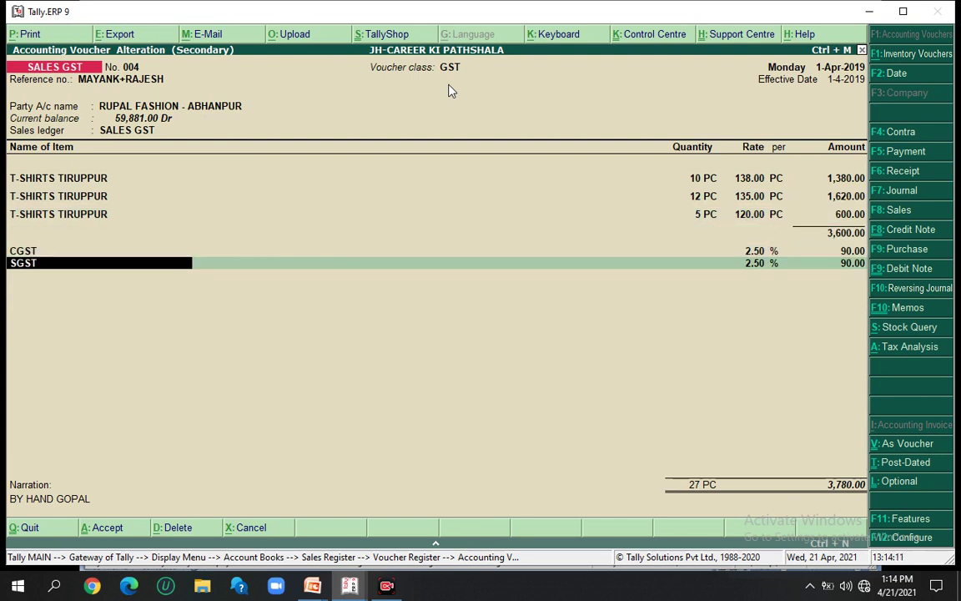
{"action": "key", "text": "Return"}
{"action": "key", "text": "Return"}
{"action": "key", "text": "Return"}
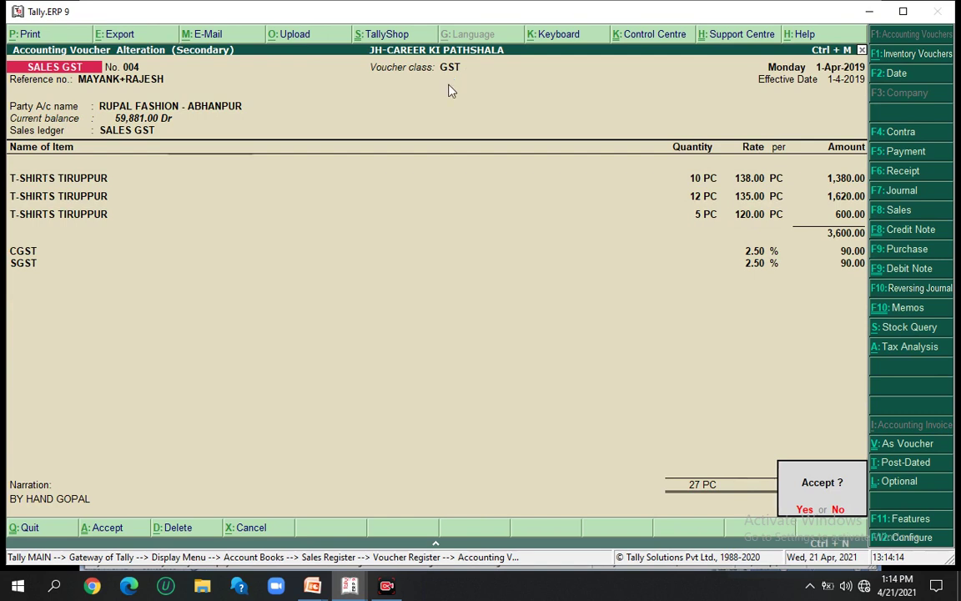
{"action": "key", "text": "Return"}
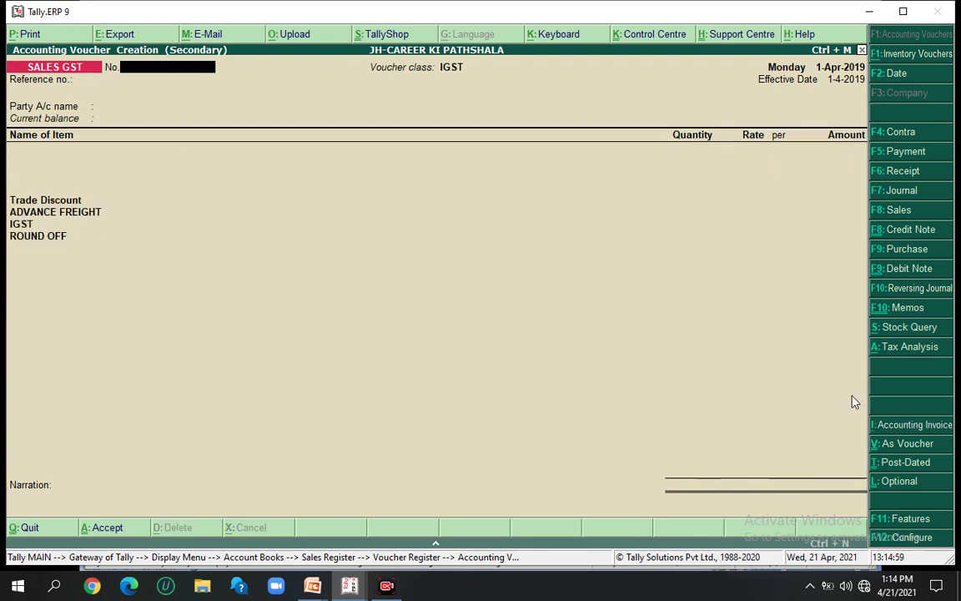
Set up the new SALES GST voucher under class GST with voucher number 0001 and reference number 0001.
{"action": "type", "text": "0001"}
{"action": "key", "text": "Return"}
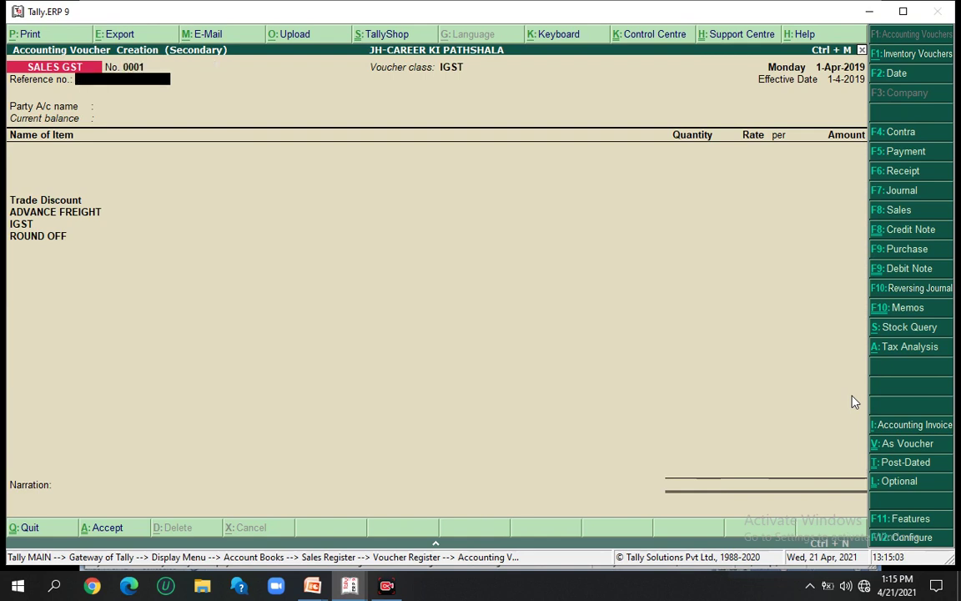
{"action": "key", "text": "F8"}
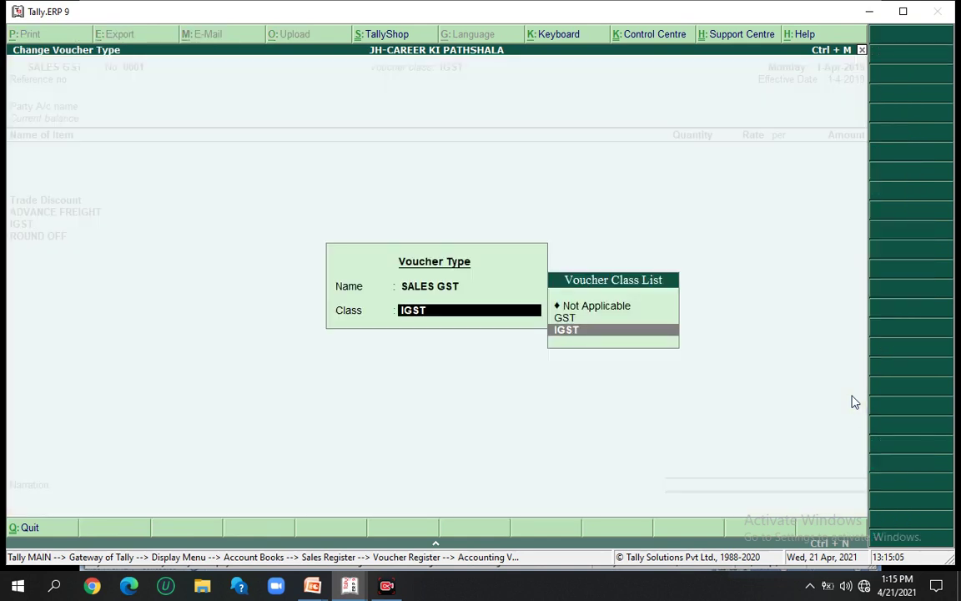
{"action": "key", "text": "Up"}
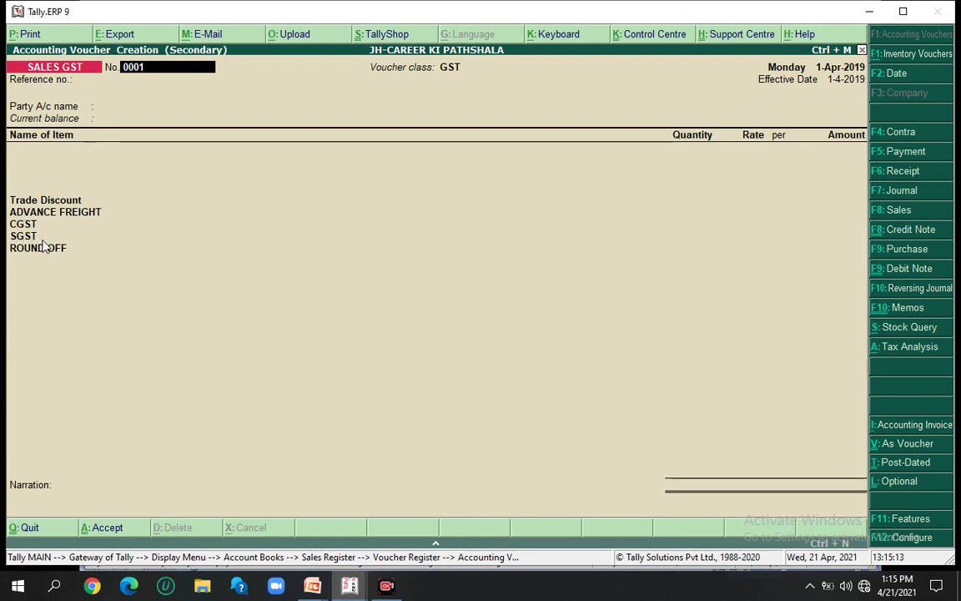
{"action": "key", "text": "Return"}
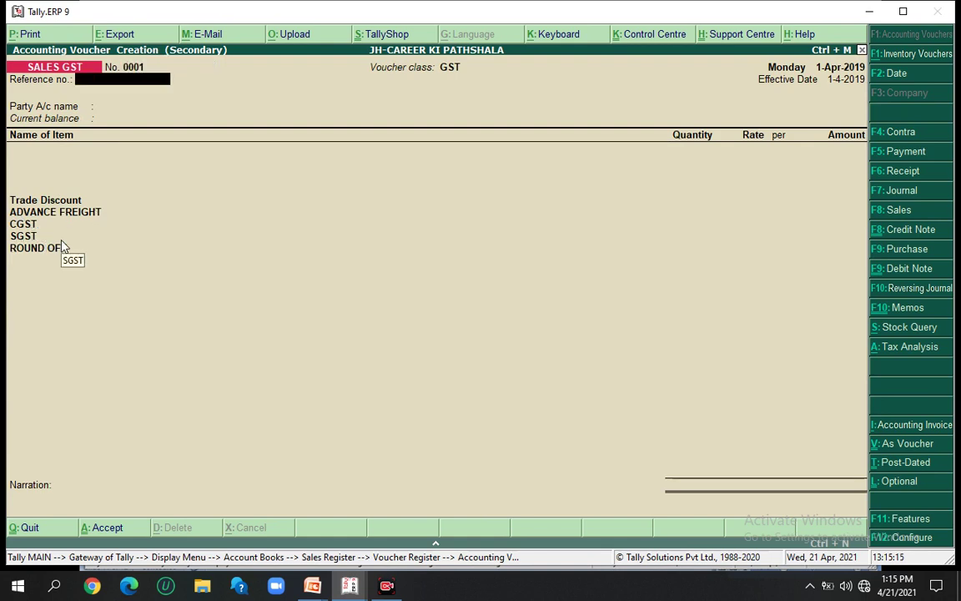
{"action": "type", "text": "0001"}
{"action": "key", "text": "Return"}
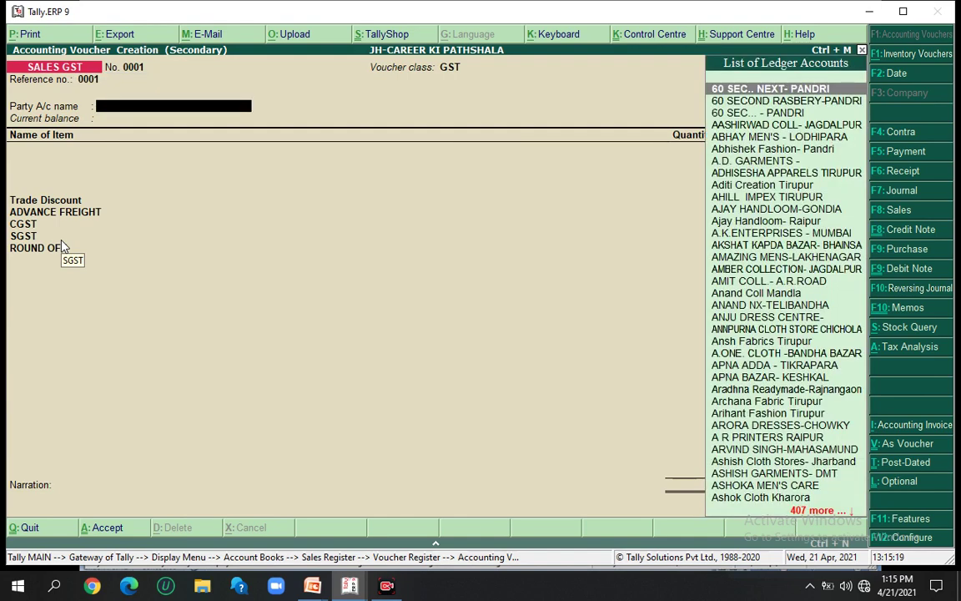
Choose Aditi Creation Tirupur as the voucher's party and accept its default party details.
{"action": "key", "text": "Down"}
{"action": "key", "text": "Down"}
{"action": "key", "text": "Down"}
{"action": "key", "text": "Down"}
{"action": "key", "text": "Down"}
{"action": "key", "text": "Down"}
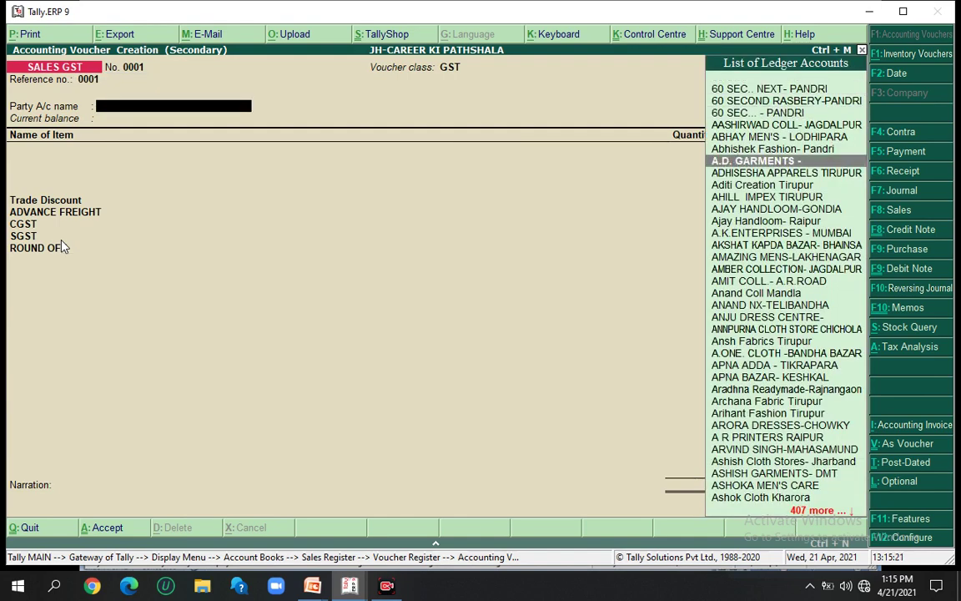
{"action": "key", "text": "Down"}
{"action": "key", "text": "Down"}
{"action": "key", "text": "Return"}
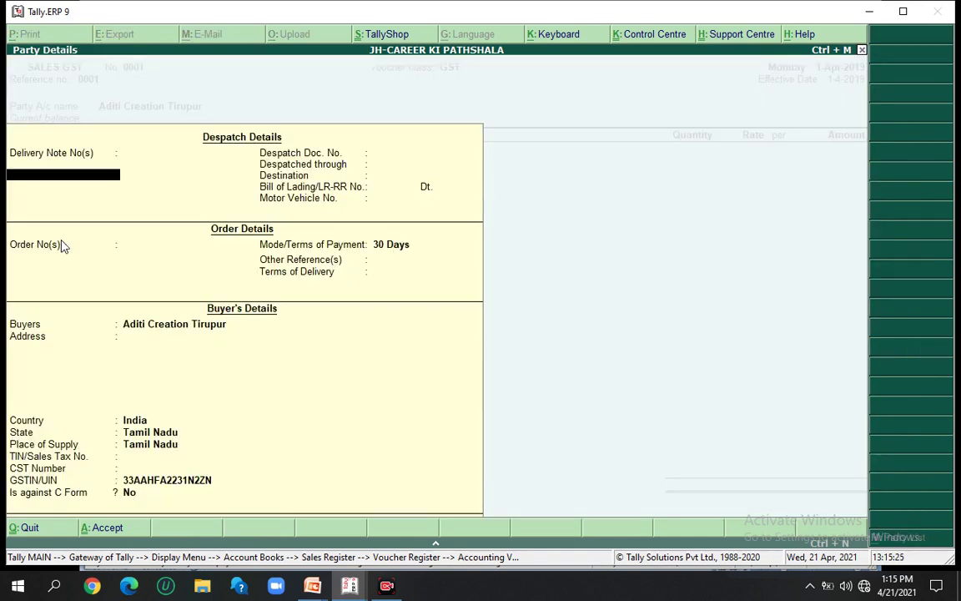
{"action": "key", "text": "ctrl+a"}
Enter the stock item Mask on the first line with a quantity of 12.
{"action": "type", "text": "A"}
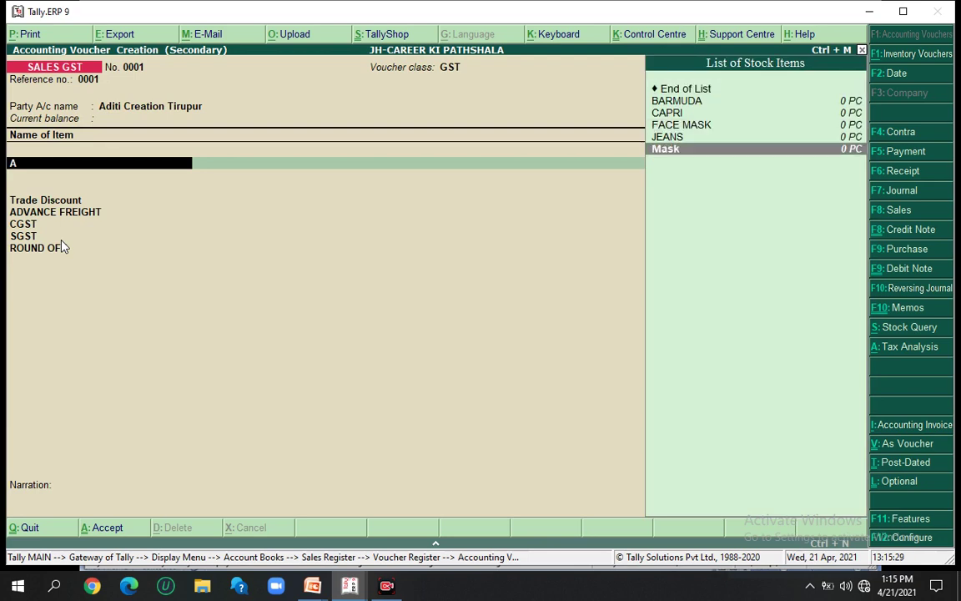
{"action": "key", "text": "Return"}
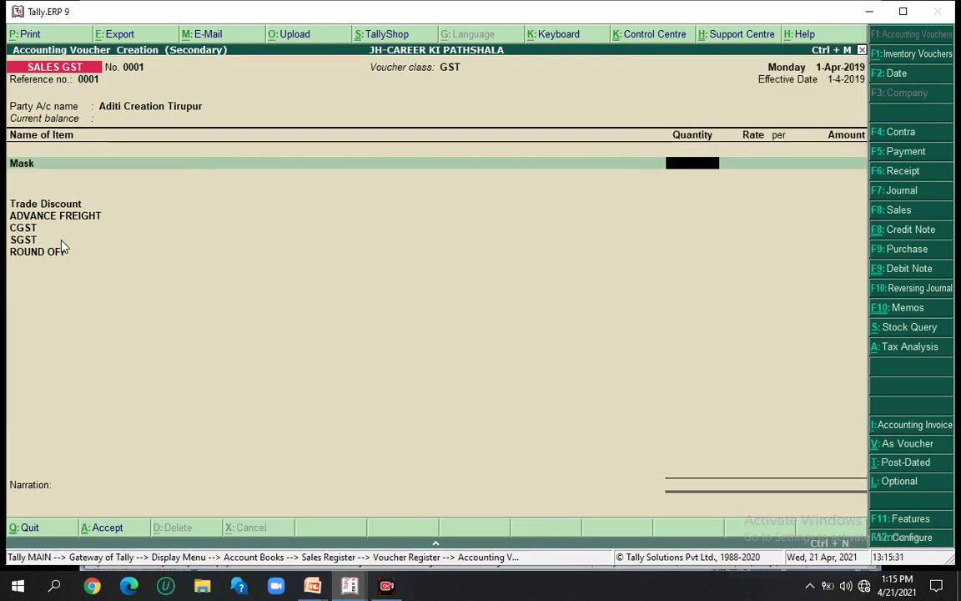
{"action": "type", "text": "1"}
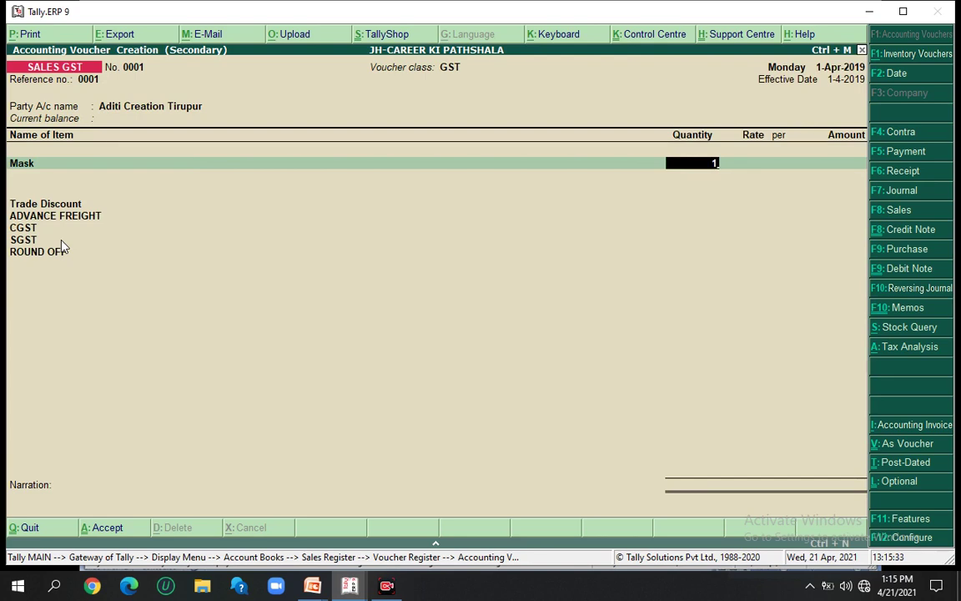
{"action": "type", "text": "2"}
{"action": "key", "text": "Return"}
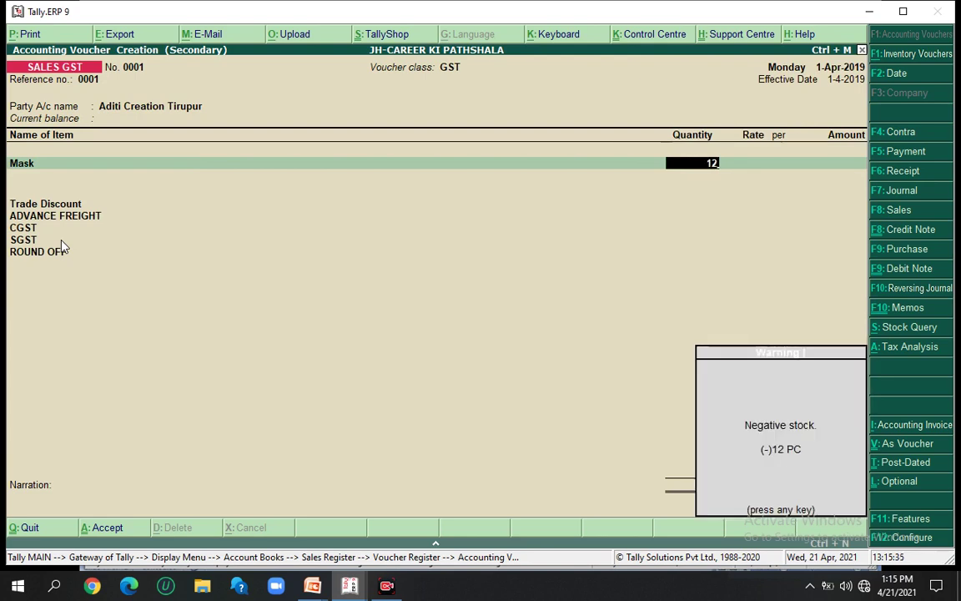
{"action": "key", "text": "Escape"}
{"action": "key", "text": "Escape"}
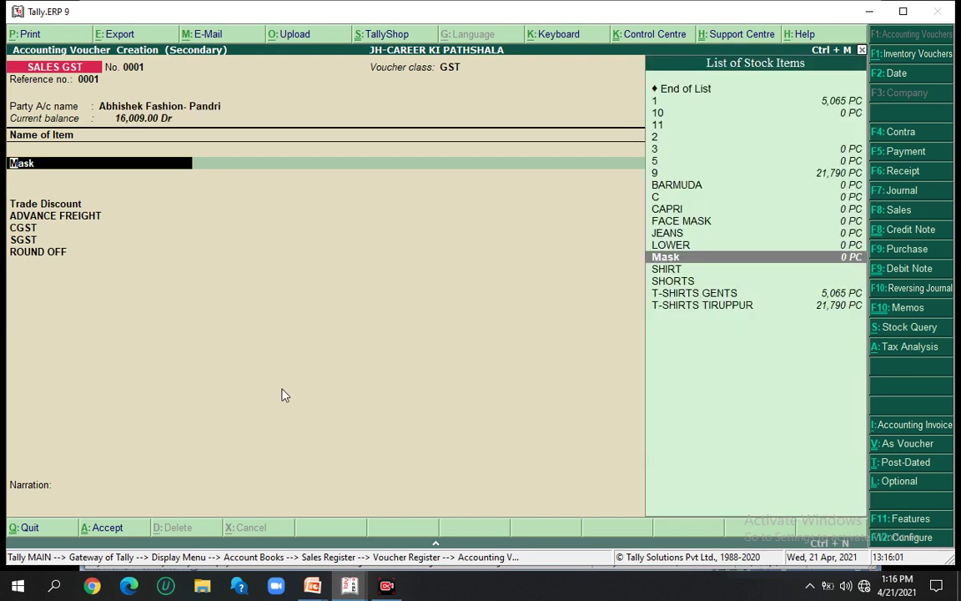
Replace Mask with T-SHIRTS TIRUPPUR on the first line, keeping 12 PC and setting the rate to 200 per PC.
{"action": "key", "text": "Down"}
{"action": "key", "text": "Down"}
{"action": "key", "text": "Down"}
{"action": "key", "text": "Down"}
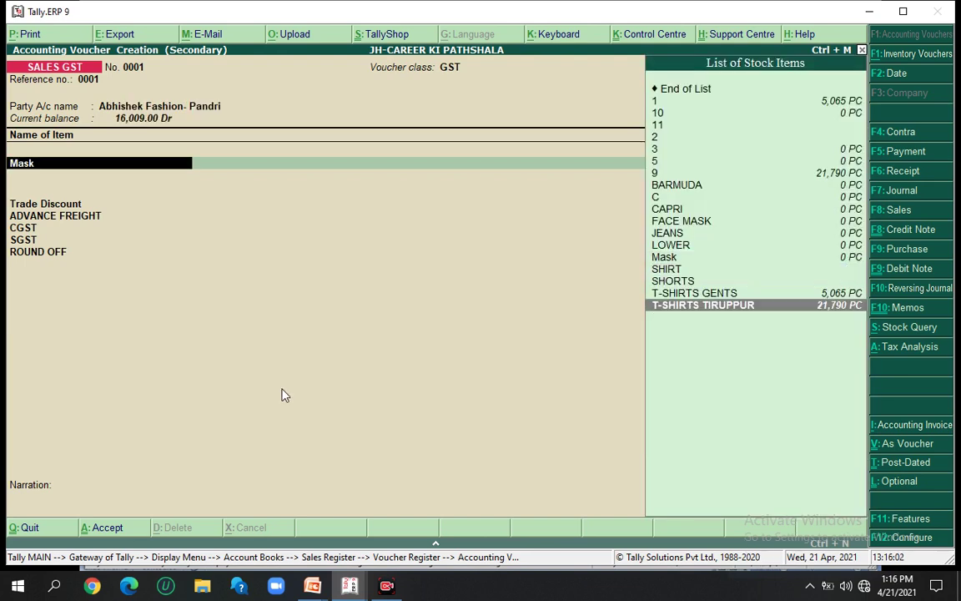
{"action": "key", "text": "Return"}
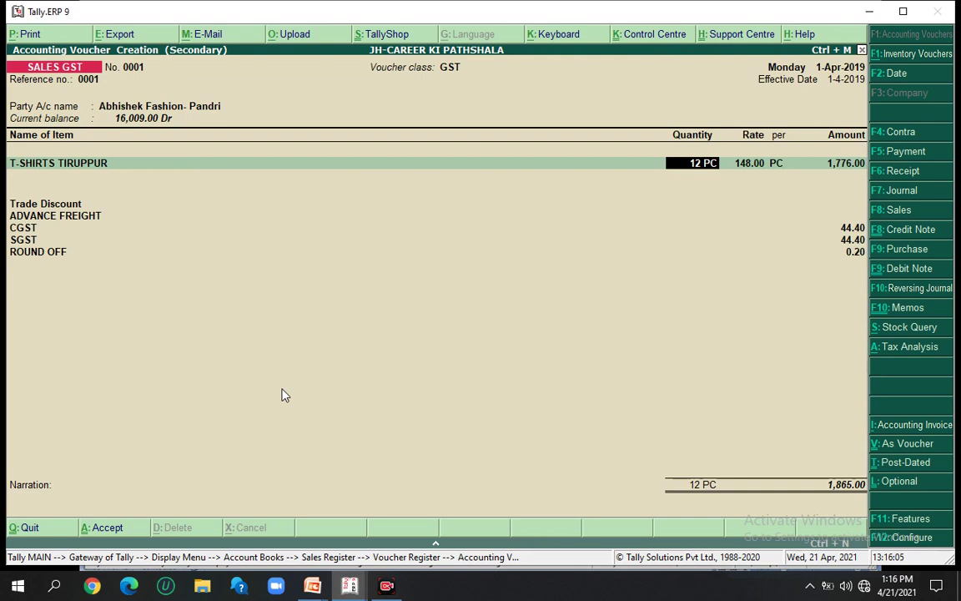
{"action": "key", "text": "Return"}
{"action": "type", "text": "200"}
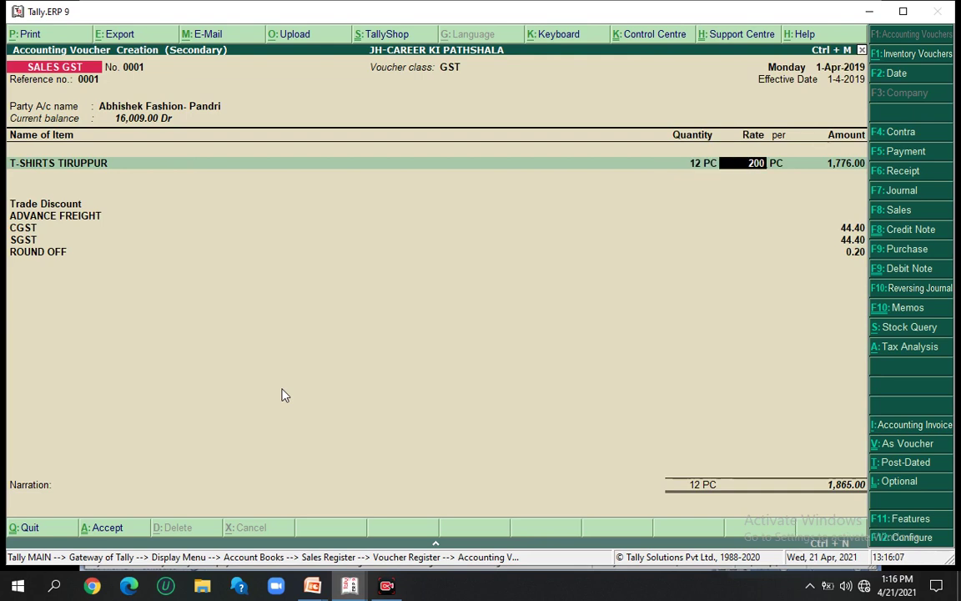
{"action": "key", "text": "Return"}
{"action": "key", "text": "Return"}
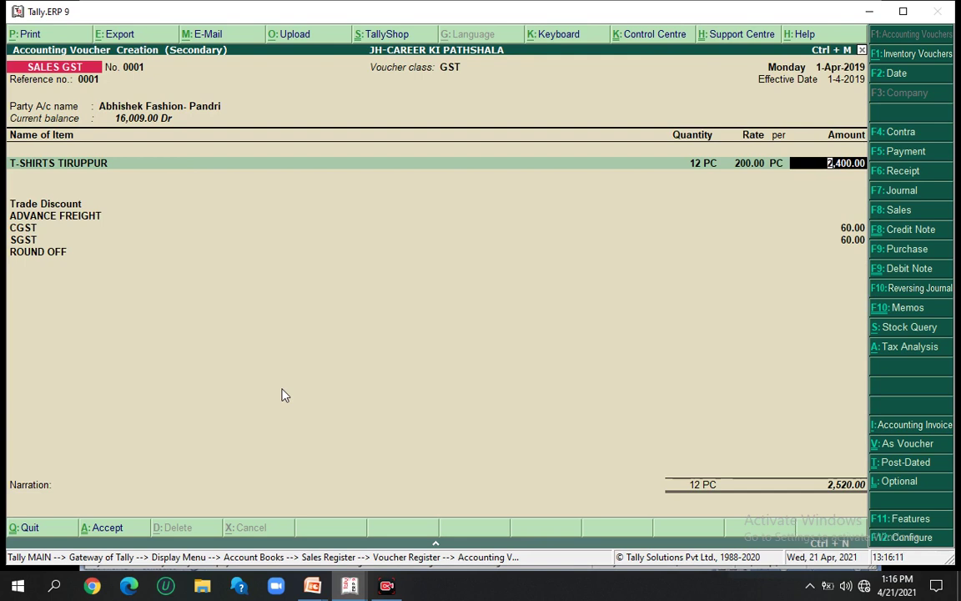
{"action": "key", "text": "Return"}
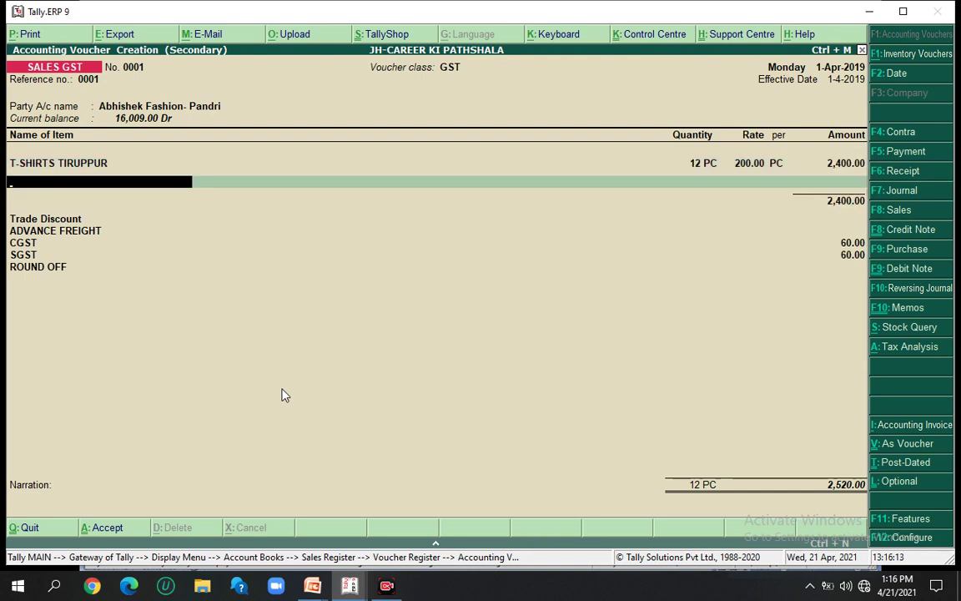
{"action": "key", "text": "Return"}
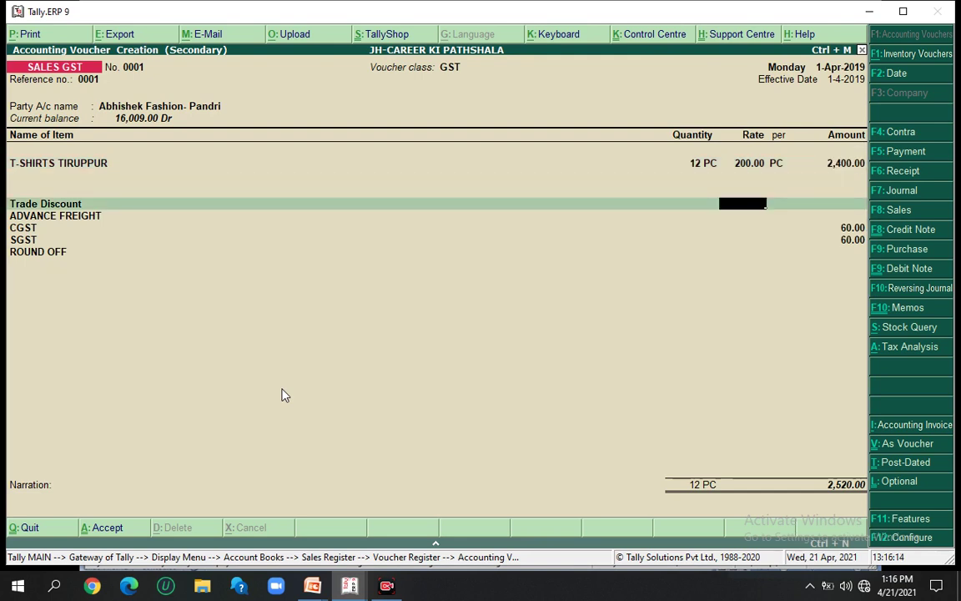
{"action": "key", "text": "BackSpace"}
{"action": "key", "text": "Return"}
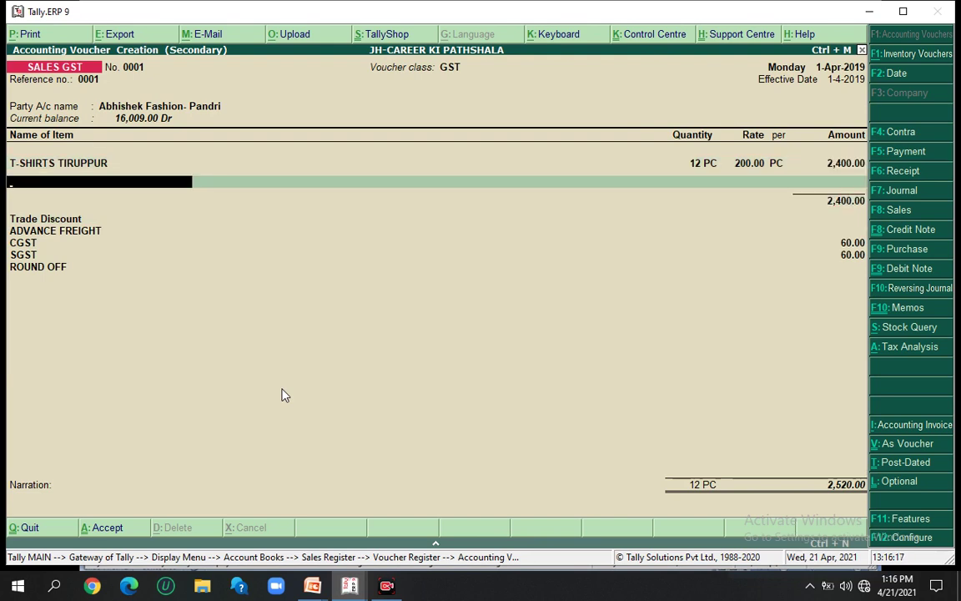
{"action": "type", "text": "A"}
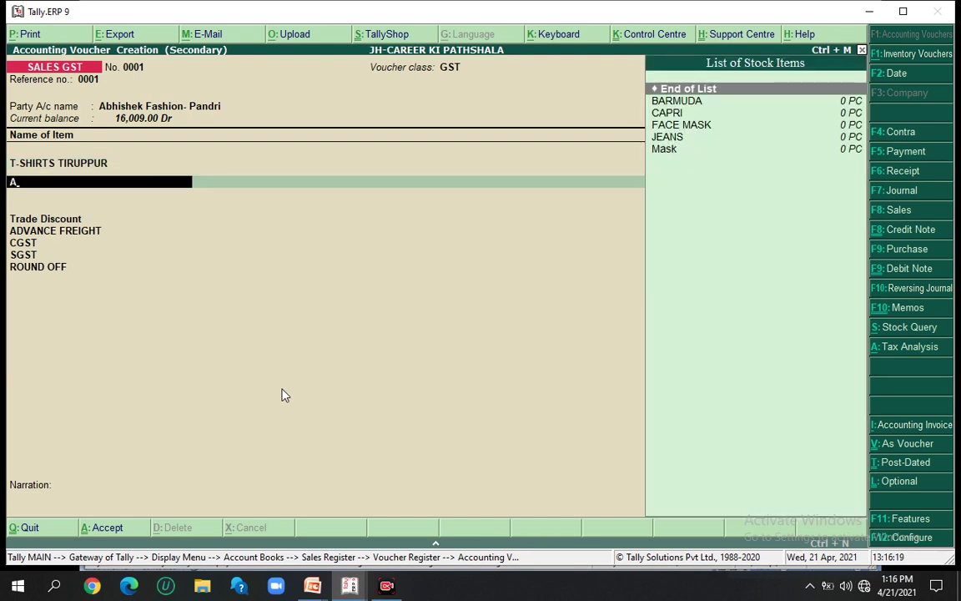
{"action": "key", "text": "BackSpace"}
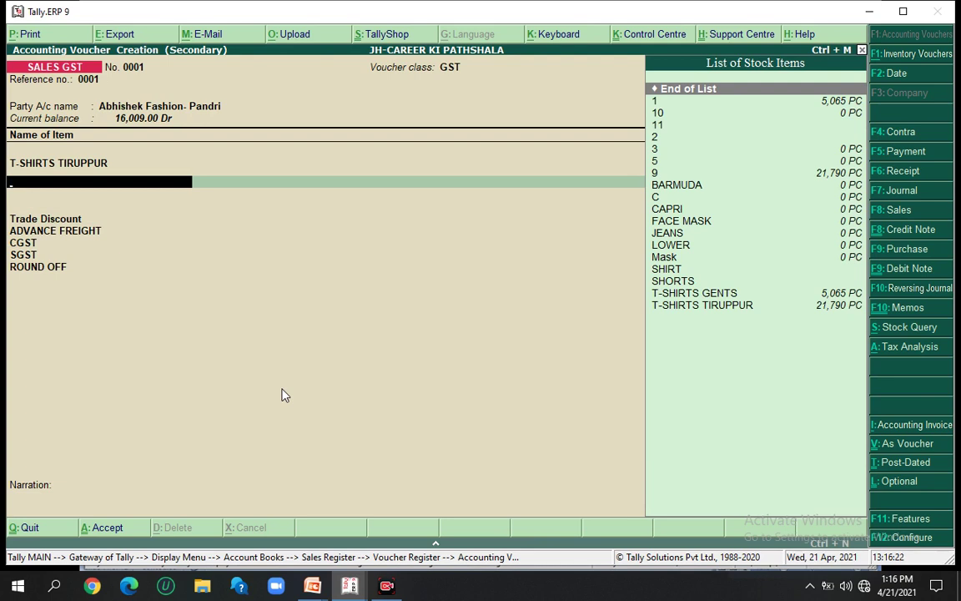
Add a second item line for T-SHIRTS GENTS with quantity 20 PC at a rate of 300 per PC.
{"action": "key", "text": "Up"}
{"action": "key", "text": "Up"}
{"action": "key", "text": "Return"}
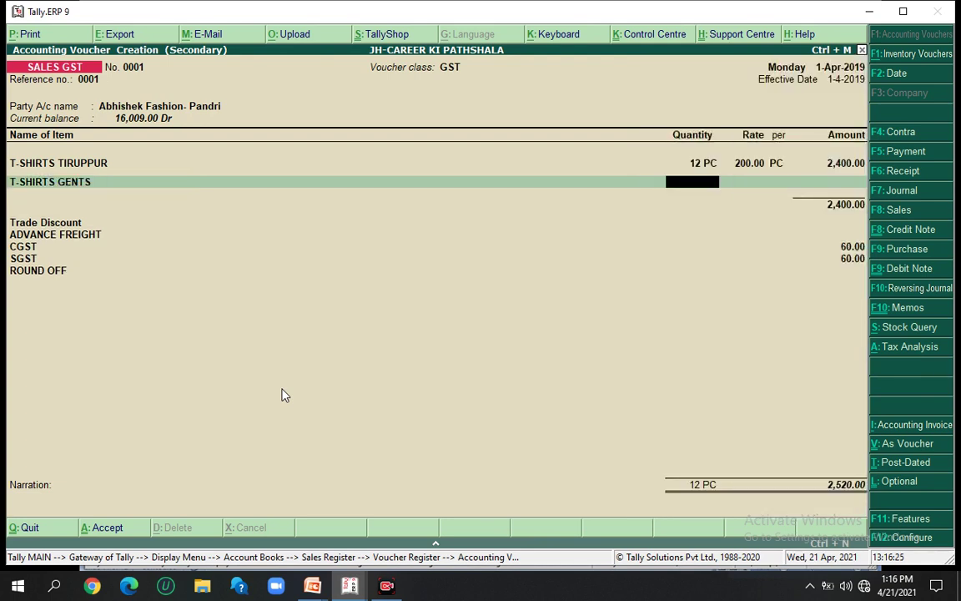
{"action": "type", "text": "20"}
{"action": "key", "text": "Return"}
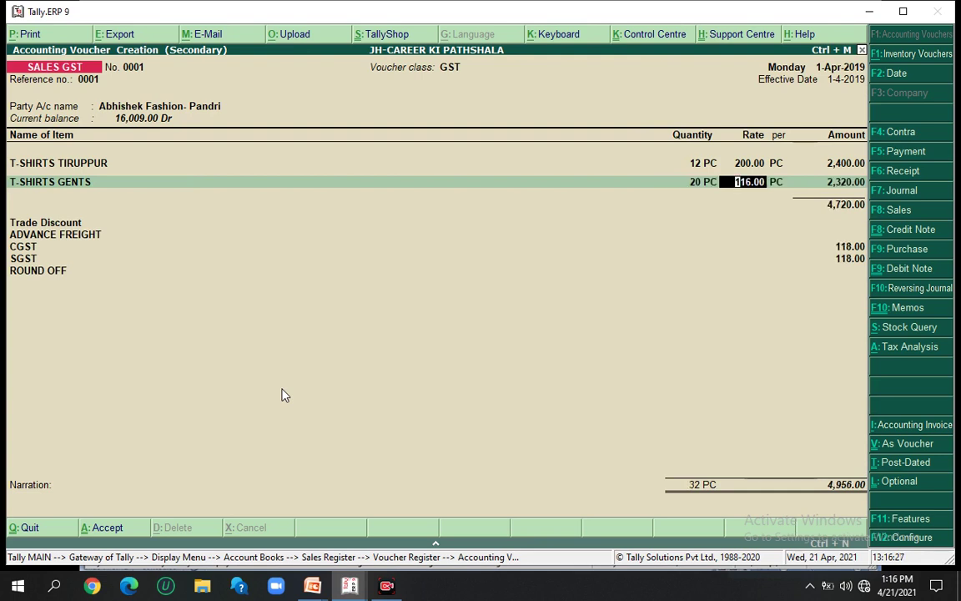
{"action": "type", "text": "300"}
{"action": "key", "text": "Return"}
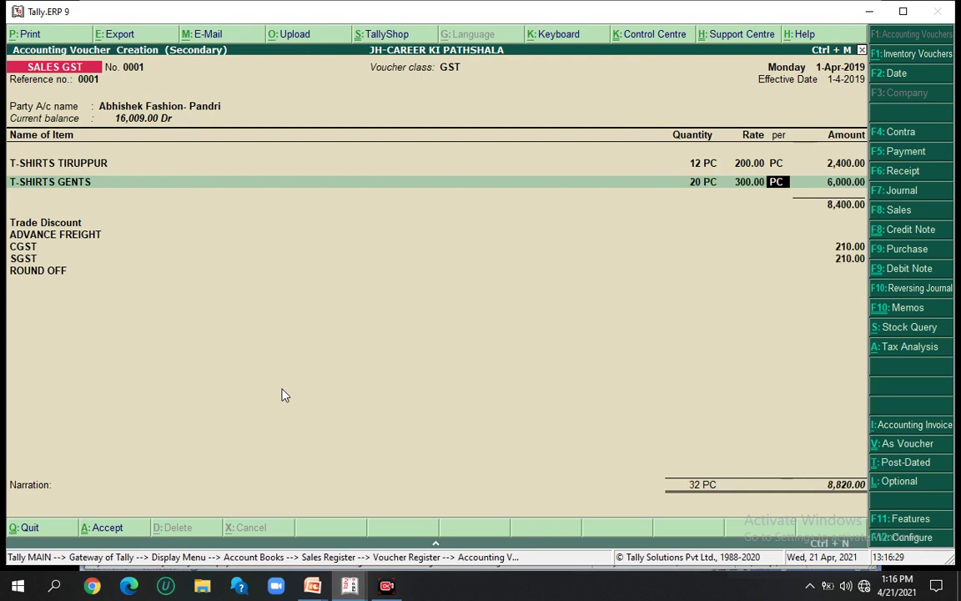
{"action": "key", "text": "Return"}
{"action": "key", "text": "Return"}
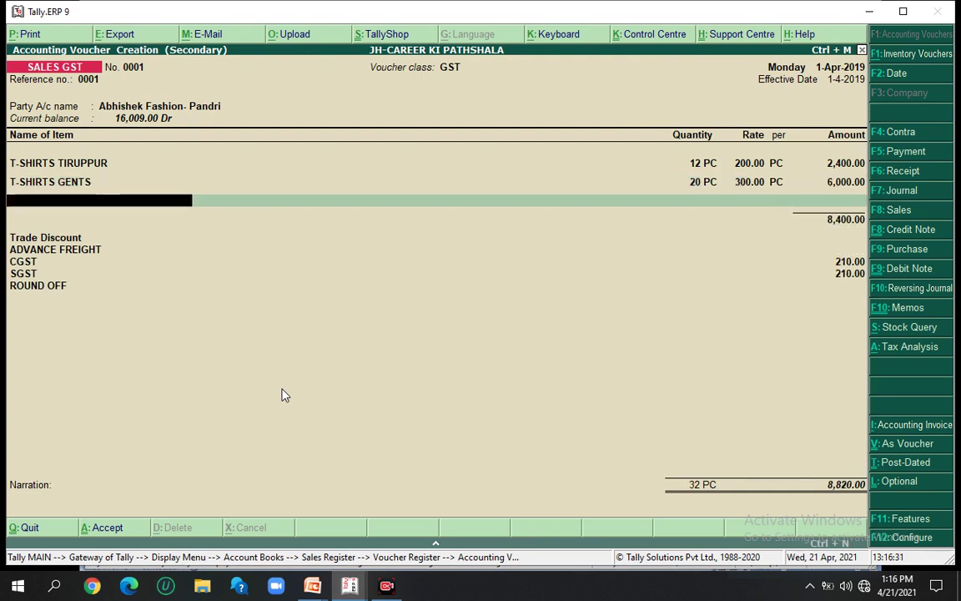
End the item list and enter a trade discount rate of -5 on the voucher.
{"action": "key", "text": "Return"}
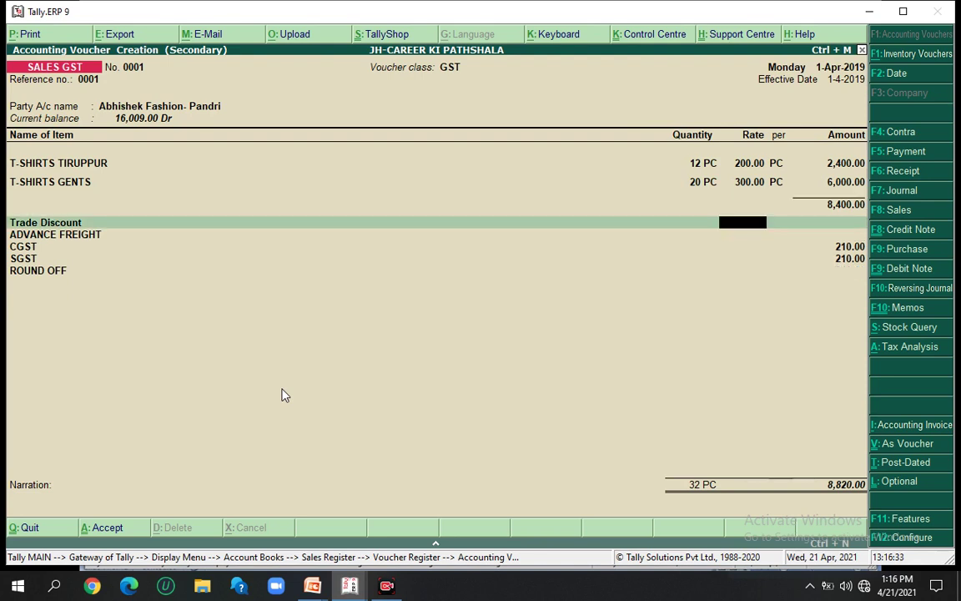
{"action": "type", "text": "-5"}
{"action": "key", "text": "Return"}
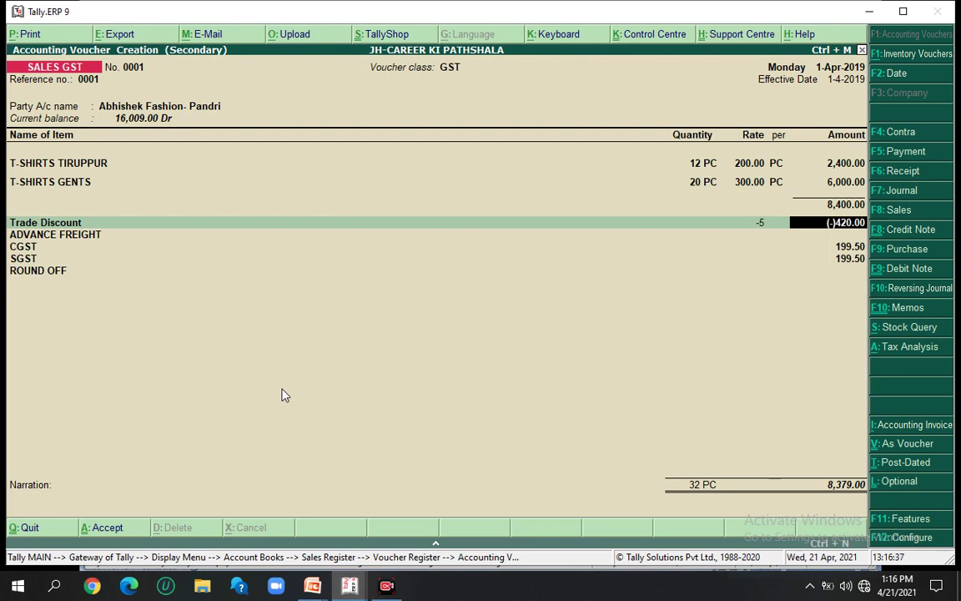
{"action": "key", "text": "Return"}
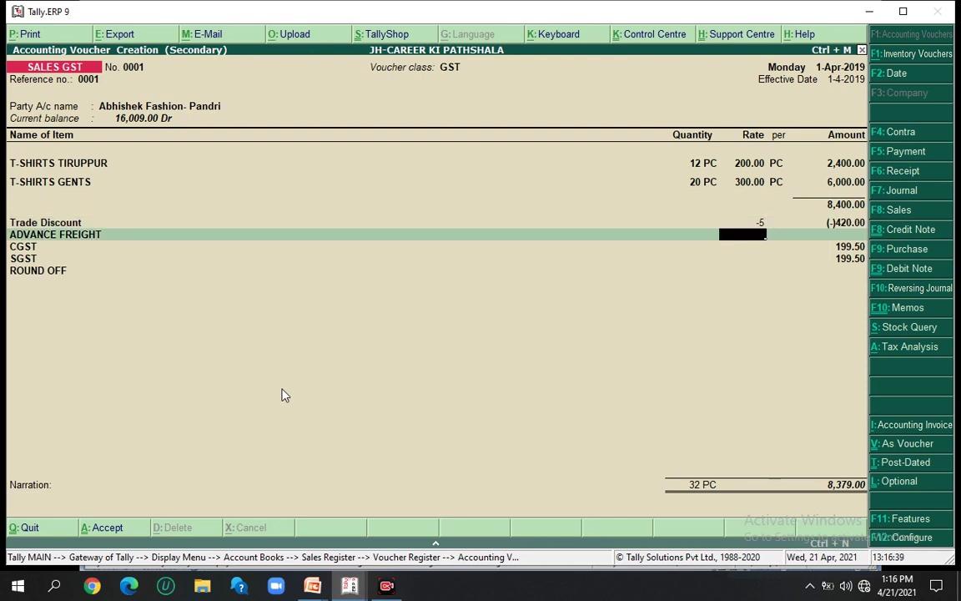
Enter 500 as the advance freight amount and accept the voucher without a narration.
{"action": "key", "text": "Return"}
{"action": "type", "text": "500"}
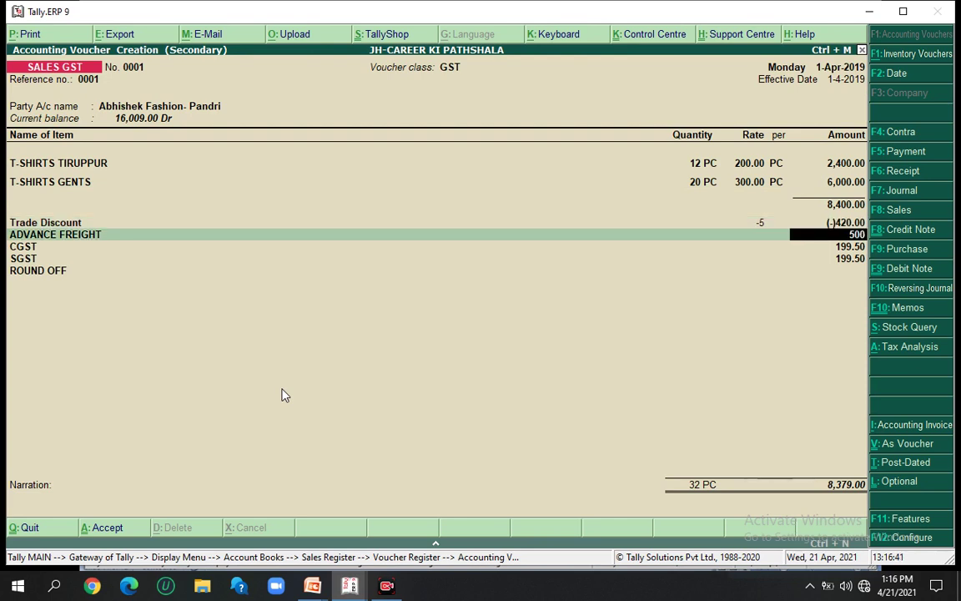
{"action": "key", "text": "Return"}
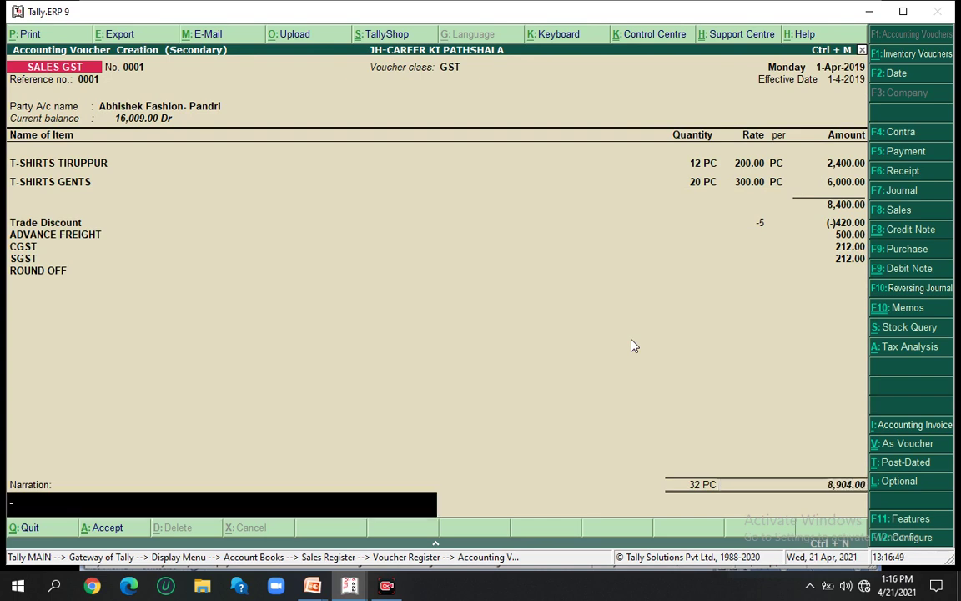
{"action": "key", "text": "Return"}
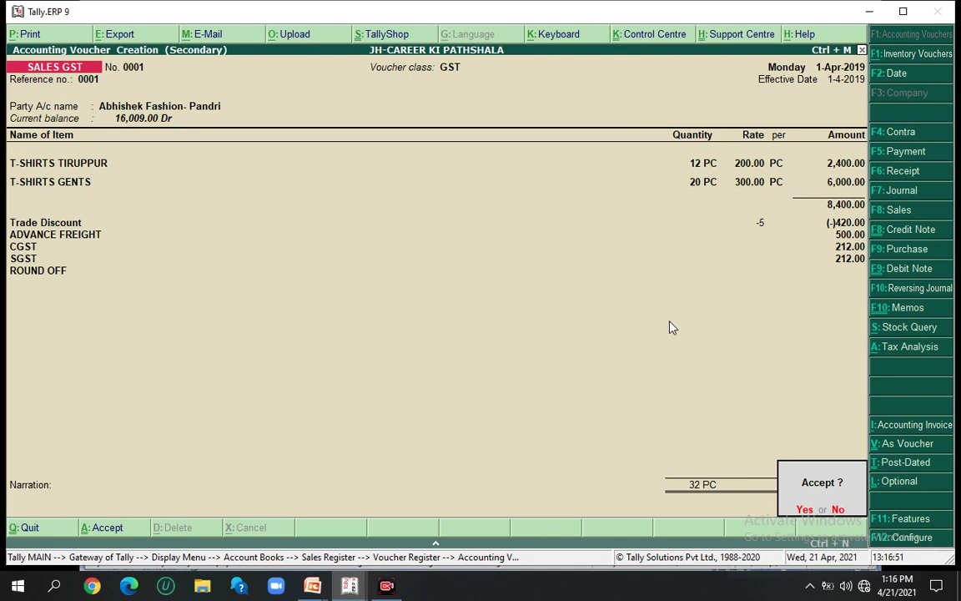
{"action": "key", "text": "y"}
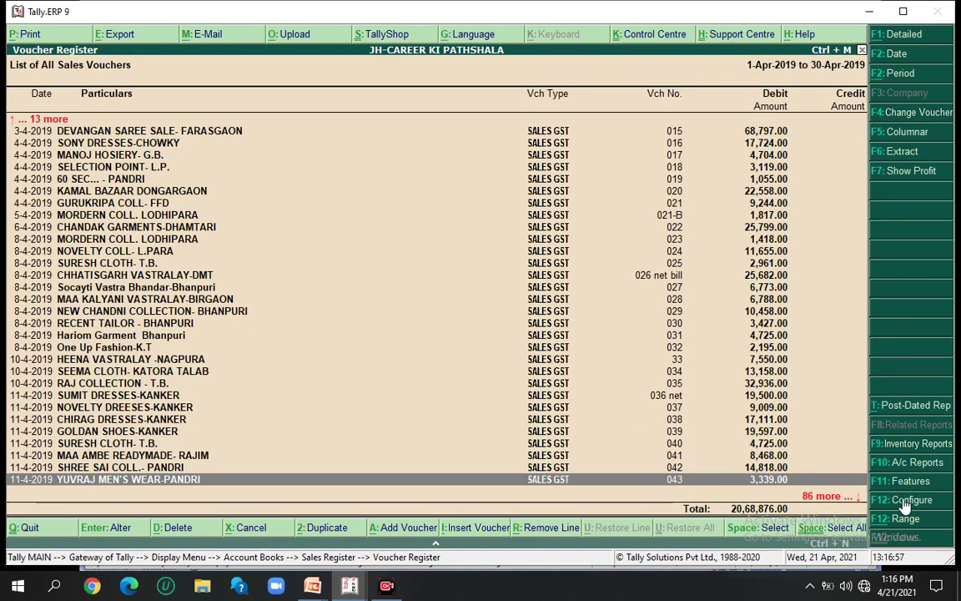
Add another SALES GST voucher numbered 55 from the voucher register, using the IGST voucher class.
{"action": "key", "text": "alt+a"}
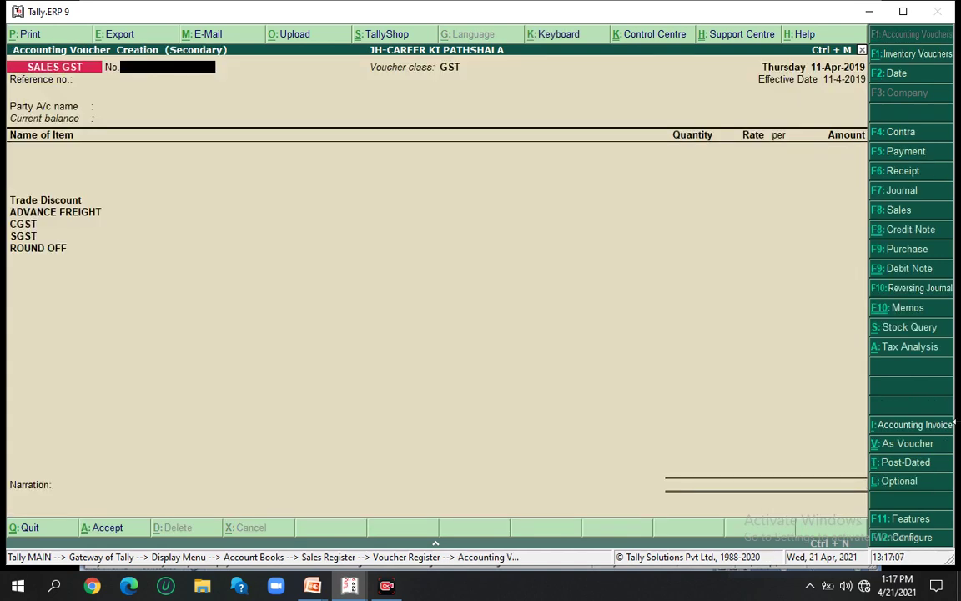
{"action": "key", "text": "F8"}
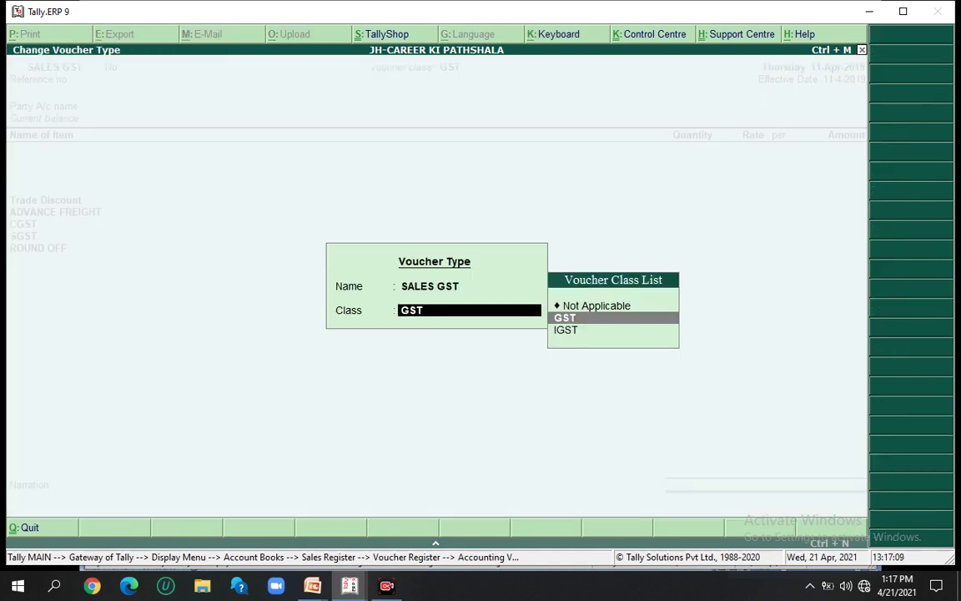
{"action": "key", "text": "Down"}
{"action": "key", "text": "Return"}
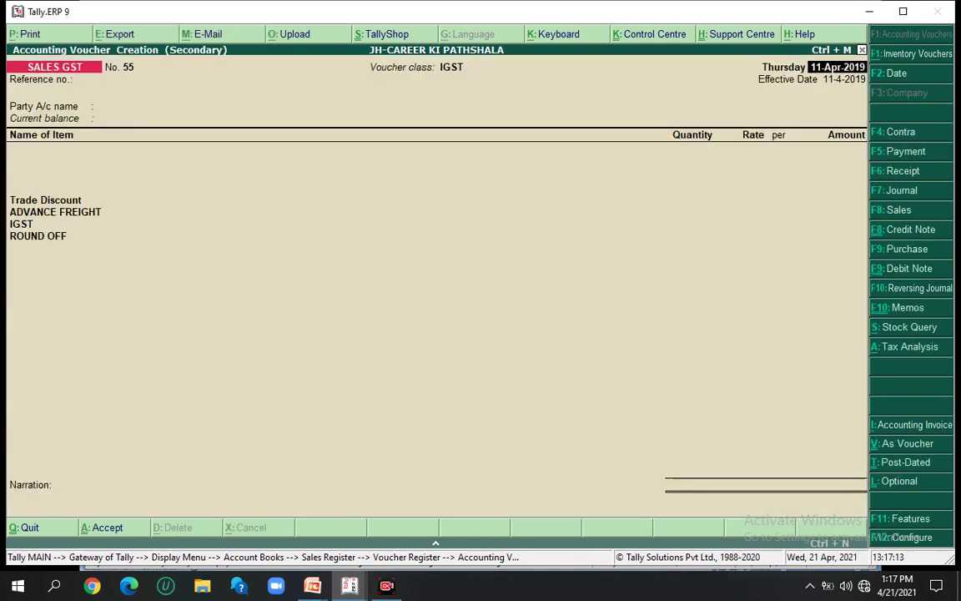
Date the new voucher 1-Apr-2019 and enter 55 as its reference number.
{"action": "type", "text": "1"}
{"action": "key", "text": "Return"}
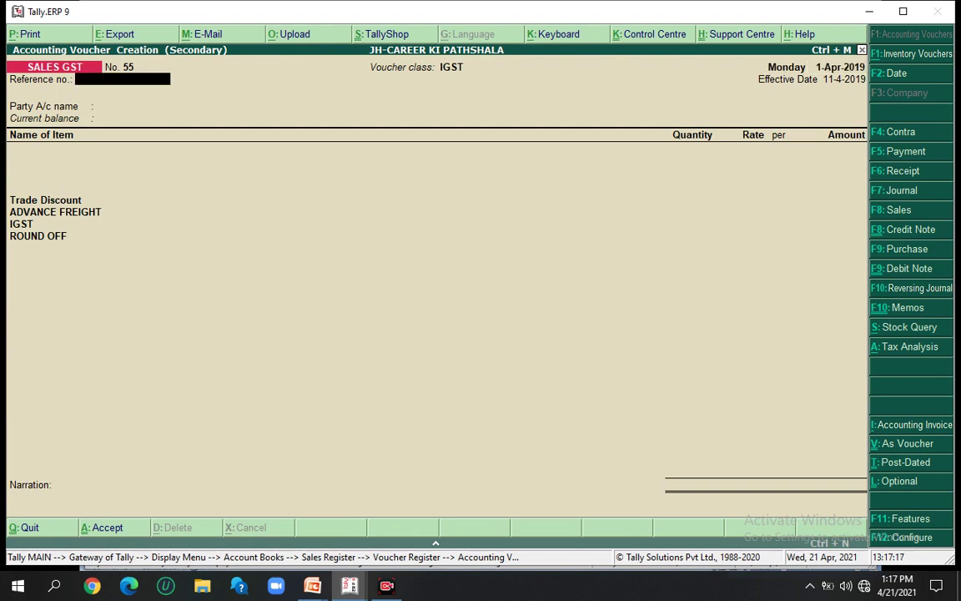
{"action": "type", "text": "55"}
{"action": "key", "text": "Return"}
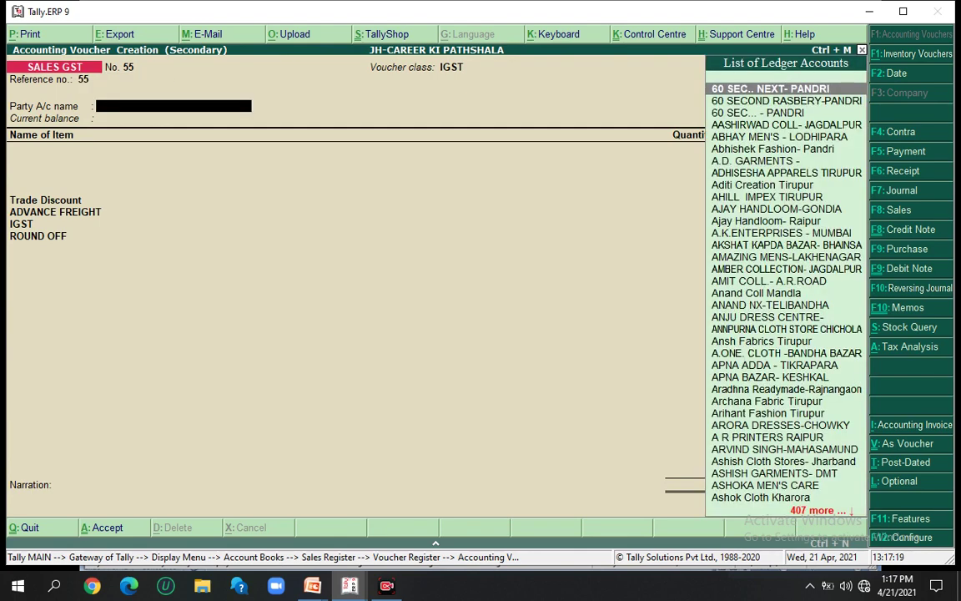
Choose AJAY HANDLOOM-GONDIA as the voucher's party and accept its default party details.
{"action": "key", "text": "Down"}
{"action": "key", "text": "Down"}
{"action": "key", "text": "Down"}
{"action": "key", "text": "Down"}
{"action": "key", "text": "Down"}
{"action": "key", "text": "Down"}
{"action": "key", "text": "Down"}
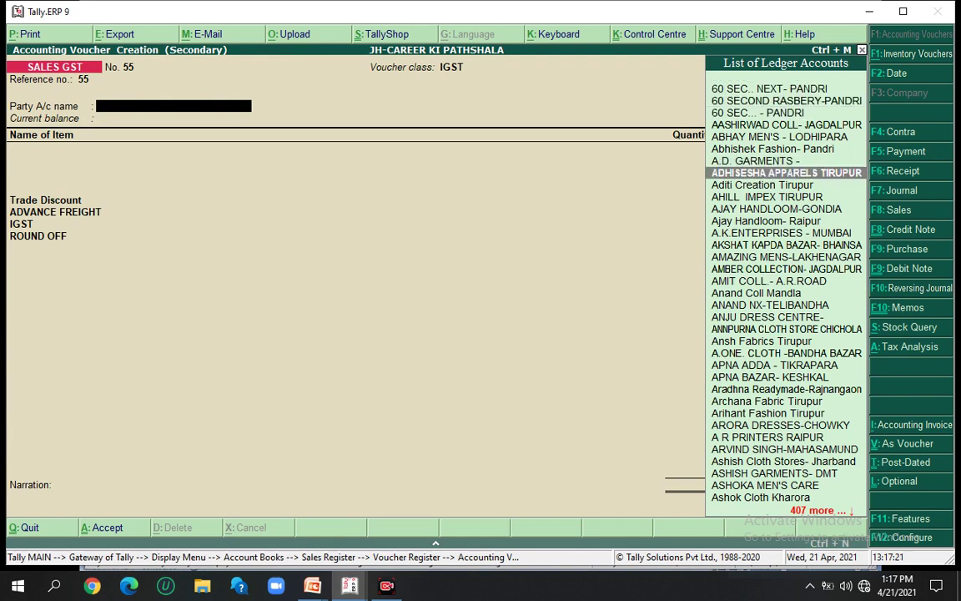
{"action": "key", "text": "Down"}
{"action": "key", "text": "Down"}
{"action": "key", "text": "Down"}
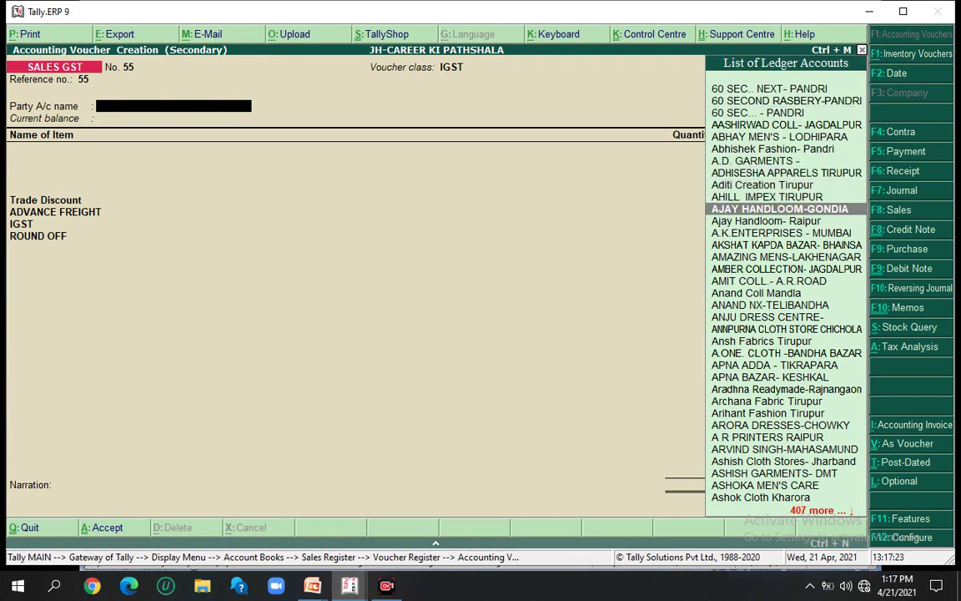
{"action": "key", "text": "Return"}
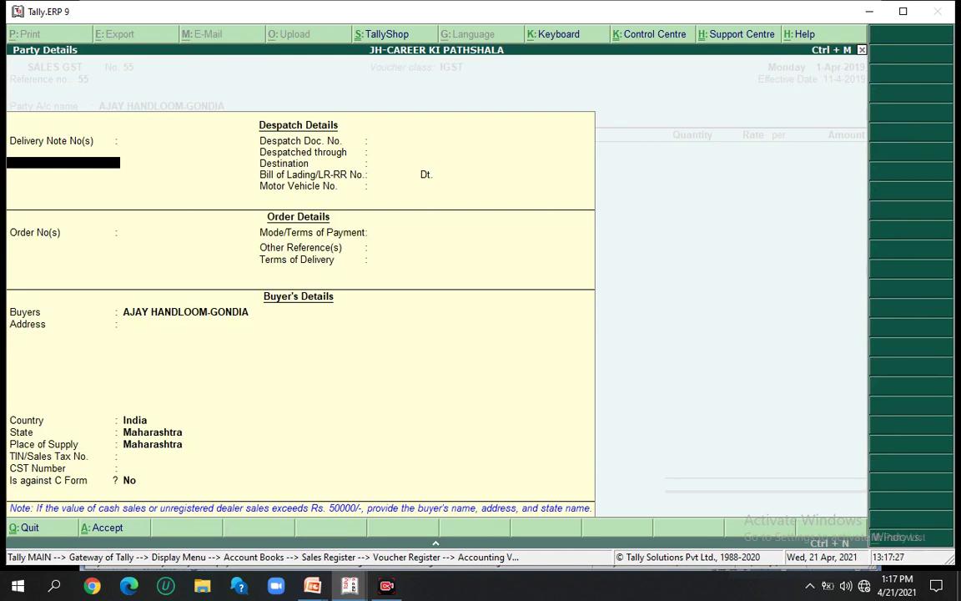
{"action": "key", "text": "ctrl+a"}
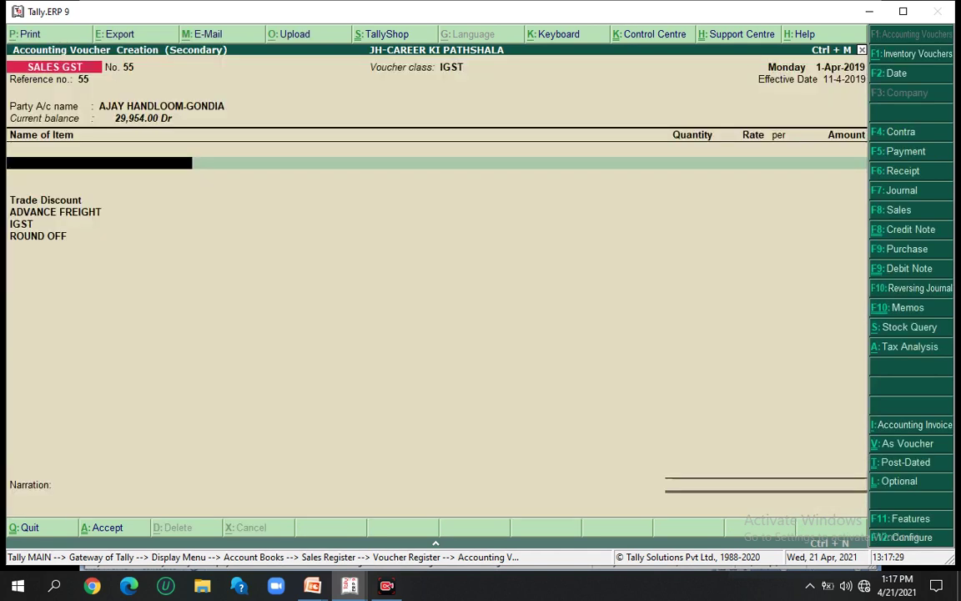
Enter T-SHIRTS TIRUPPUR on the first item line with quantity 50 PC at a rate of 500 per PC.
{"action": "type", "text": "9"}
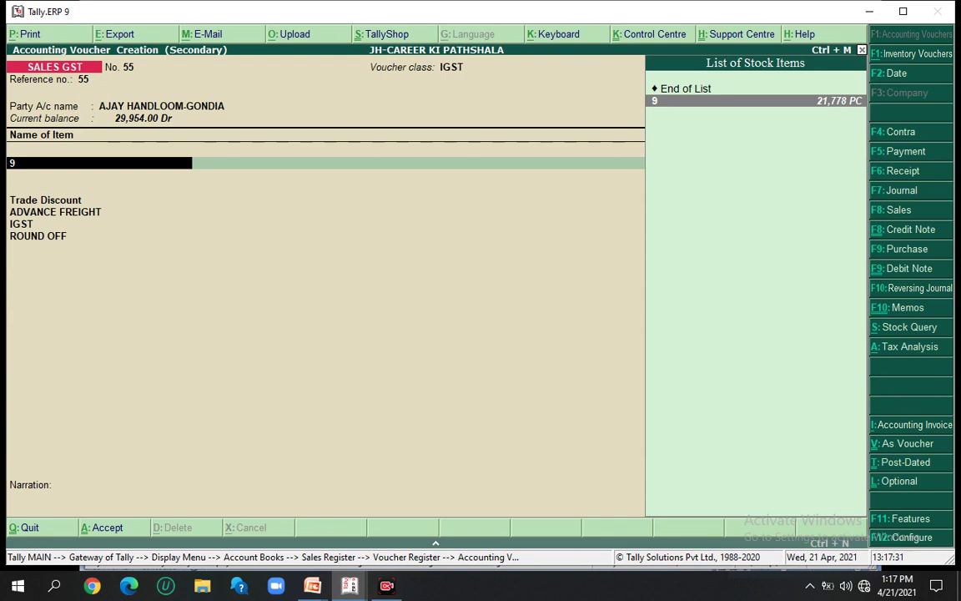
{"action": "key", "text": "Return"}
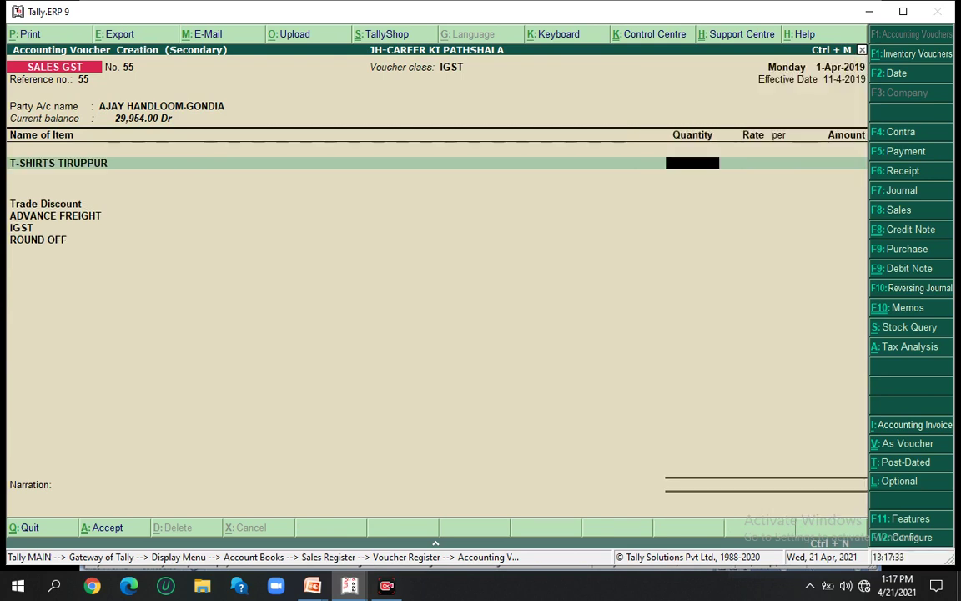
{"action": "type", "text": "50"}
{"action": "key", "text": "Return"}
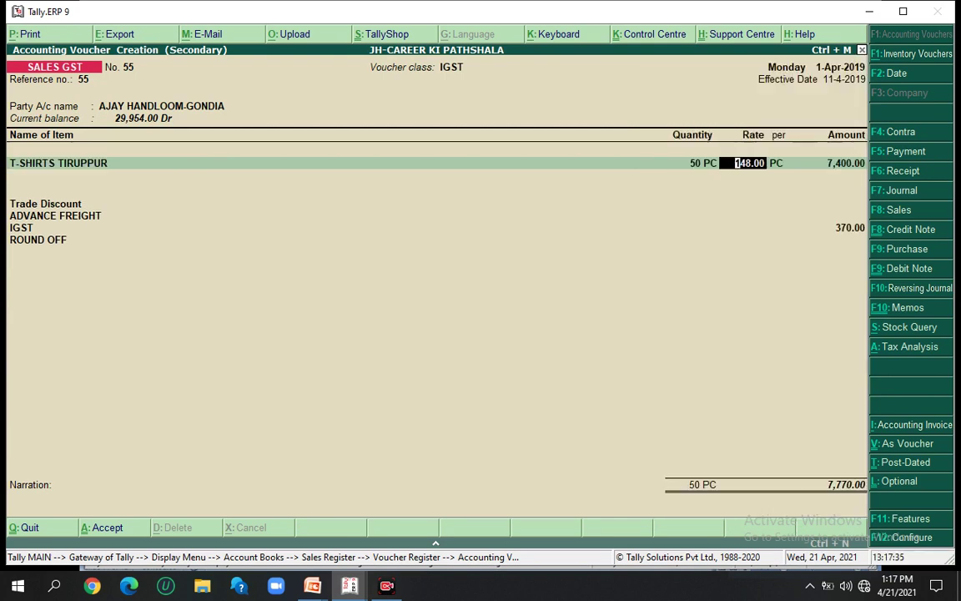
{"action": "type", "text": "500"}
{"action": "key", "text": "Return"}
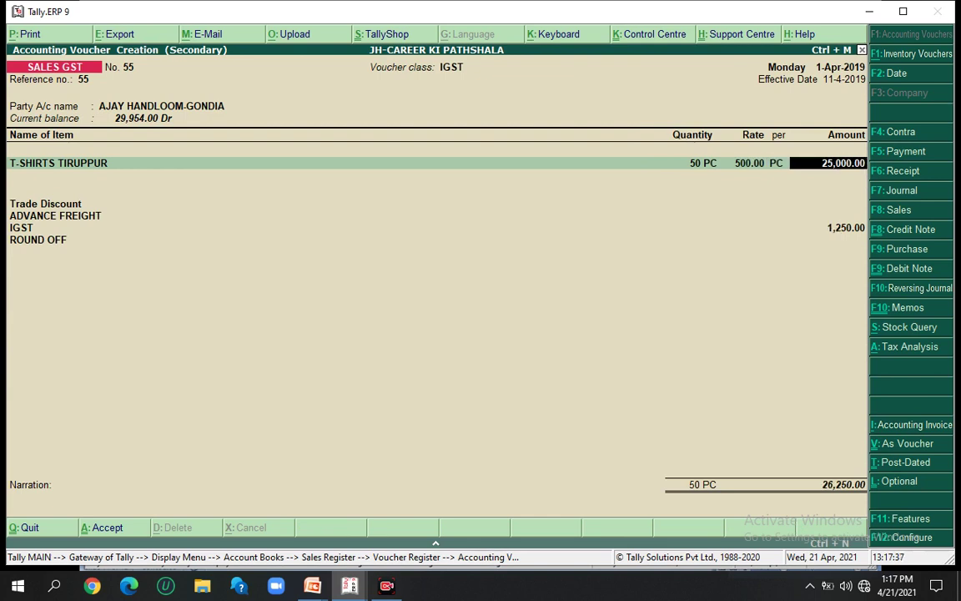
{"action": "key", "text": "Return"}
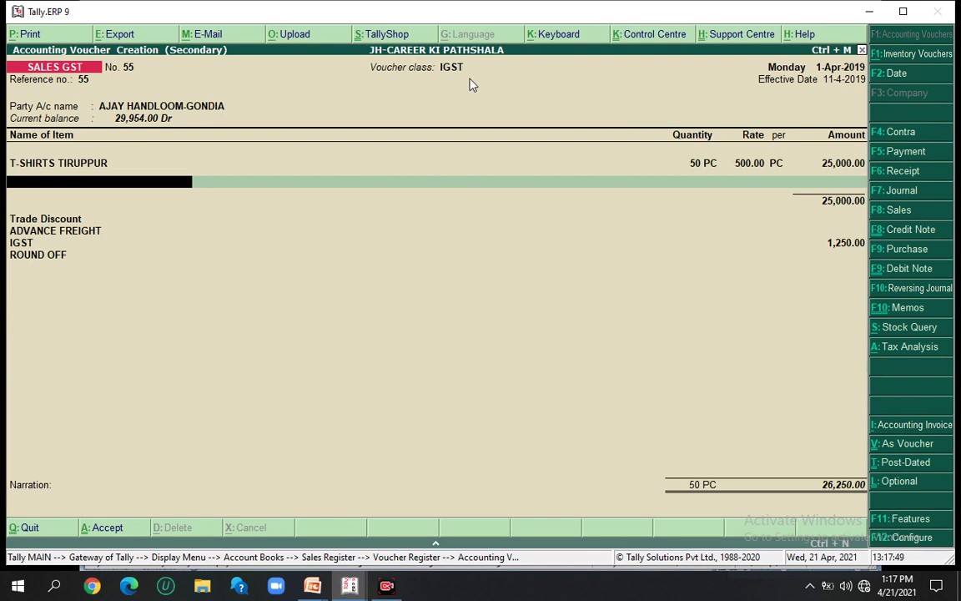
Add a second item line for T-SHIRTS GENTS with quantity 20 PC, keeping the default rate of 116 per PC.
{"action": "type", "text": "1"}
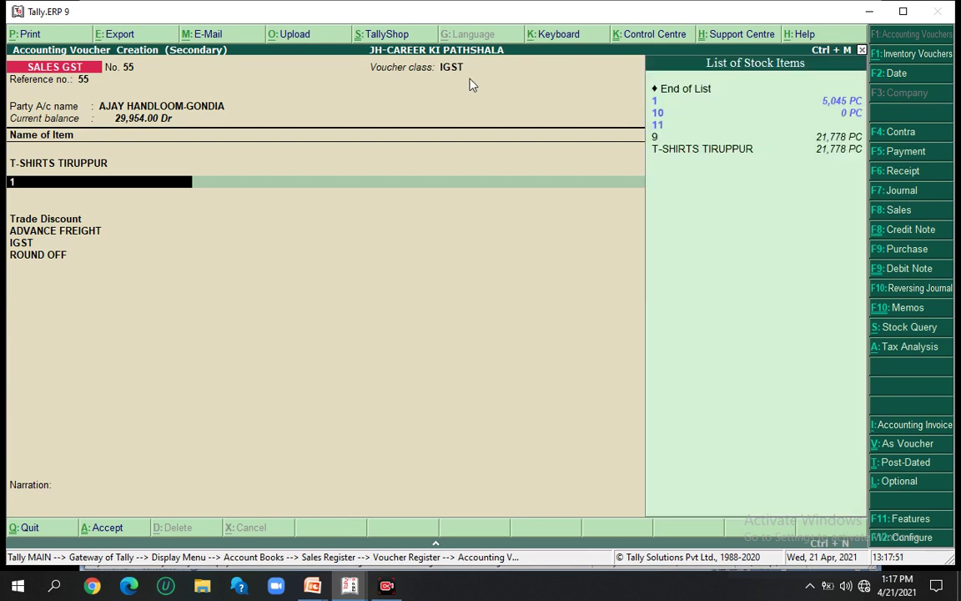
{"action": "key", "text": "Return"}
{"action": "key", "text": "BackSpace"}
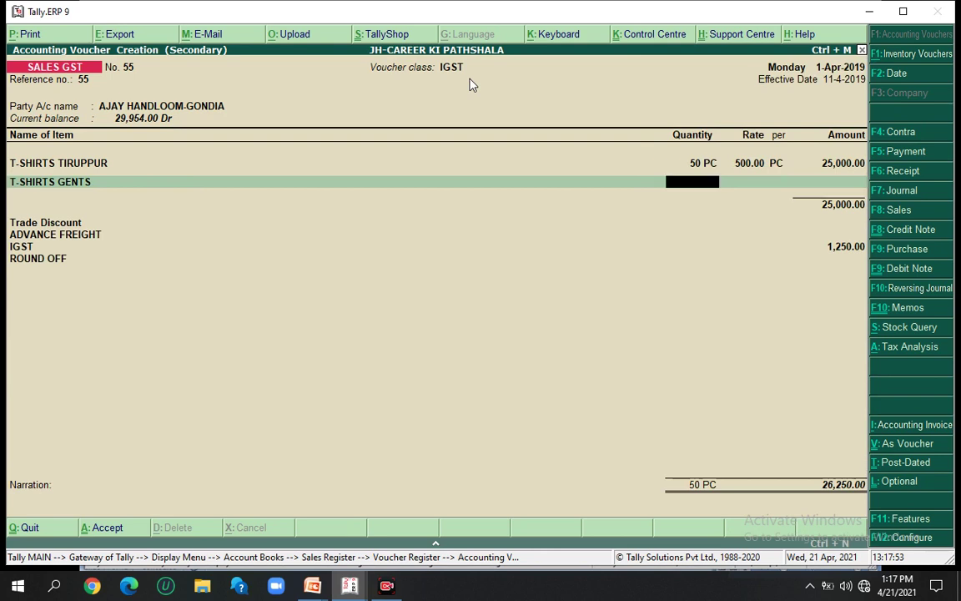
{"action": "type", "text": "0"}
{"action": "key", "text": "Return"}
{"action": "key", "text": "Return"}
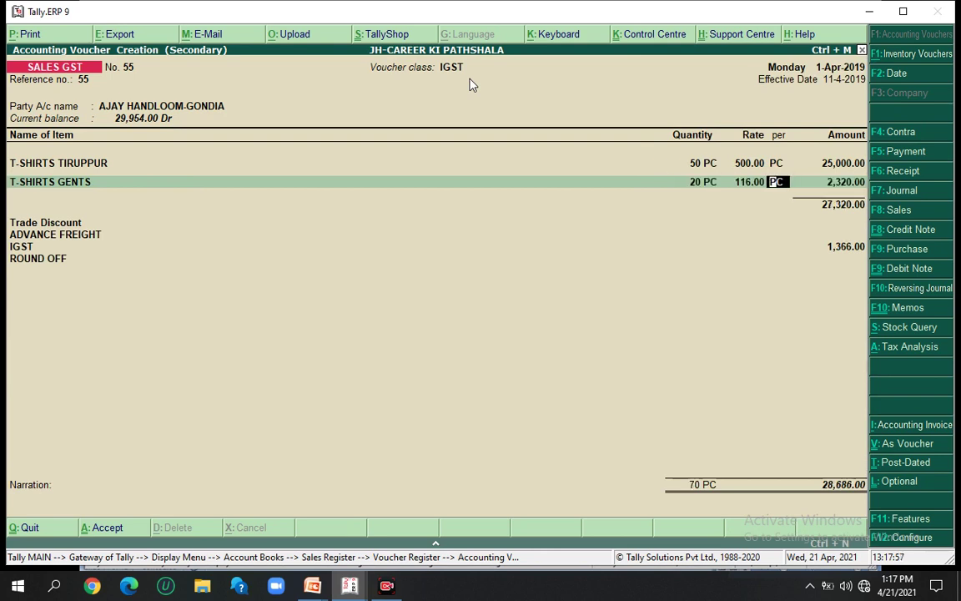
{"action": "key", "text": "Return"}
{"action": "key", "text": "Return"}
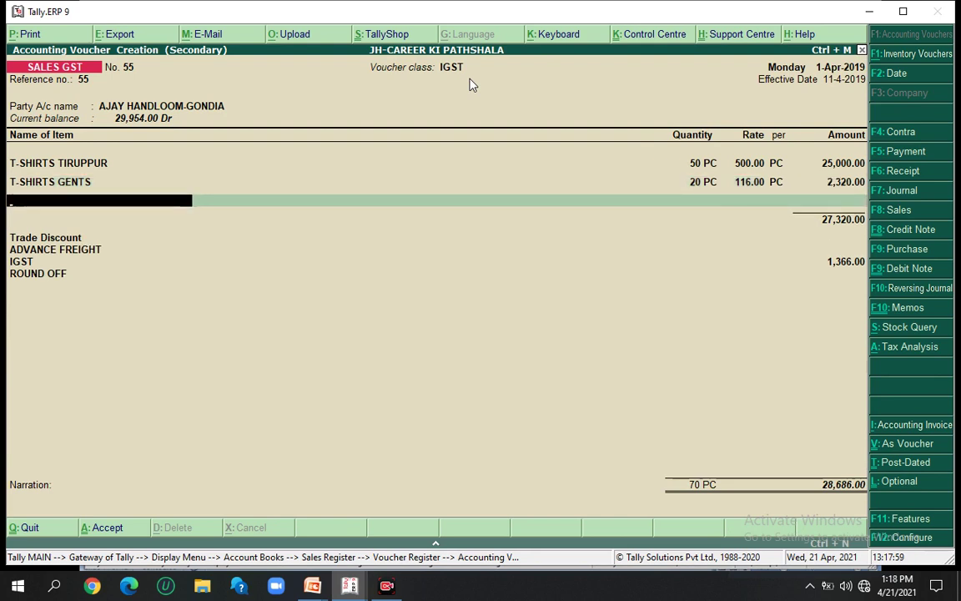
Finish the item list and set the IGST voucher's trade discount rate to -2.
{"action": "key", "text": "Return"}
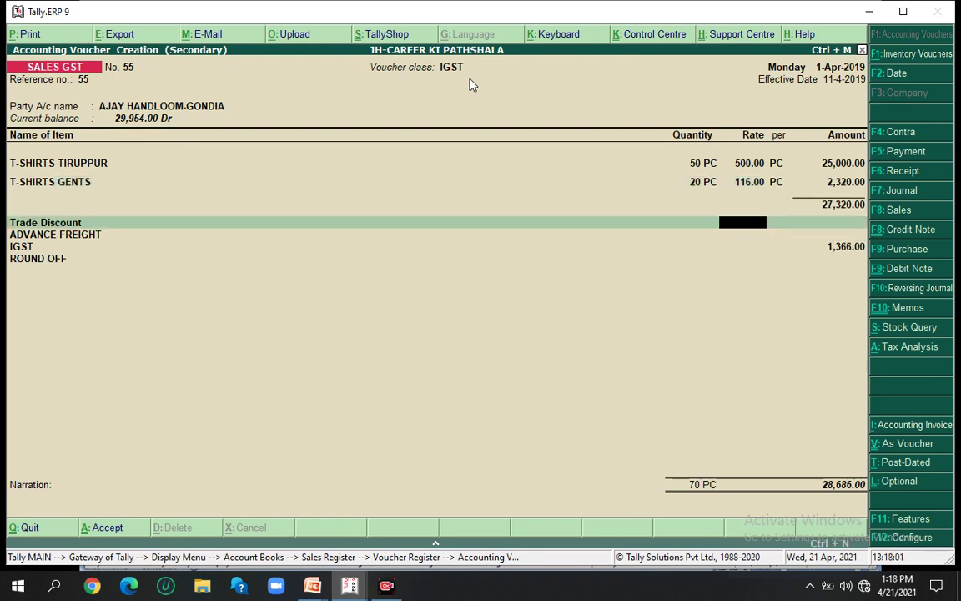
{"action": "type", "text": "-2"}
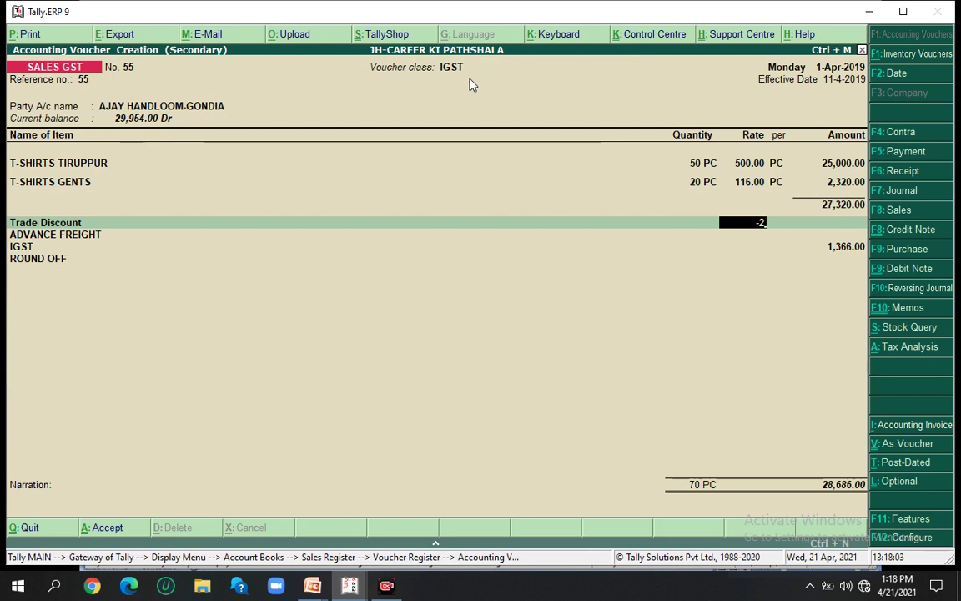
{"action": "key", "text": "Return"}
{"action": "key", "text": "Return"}
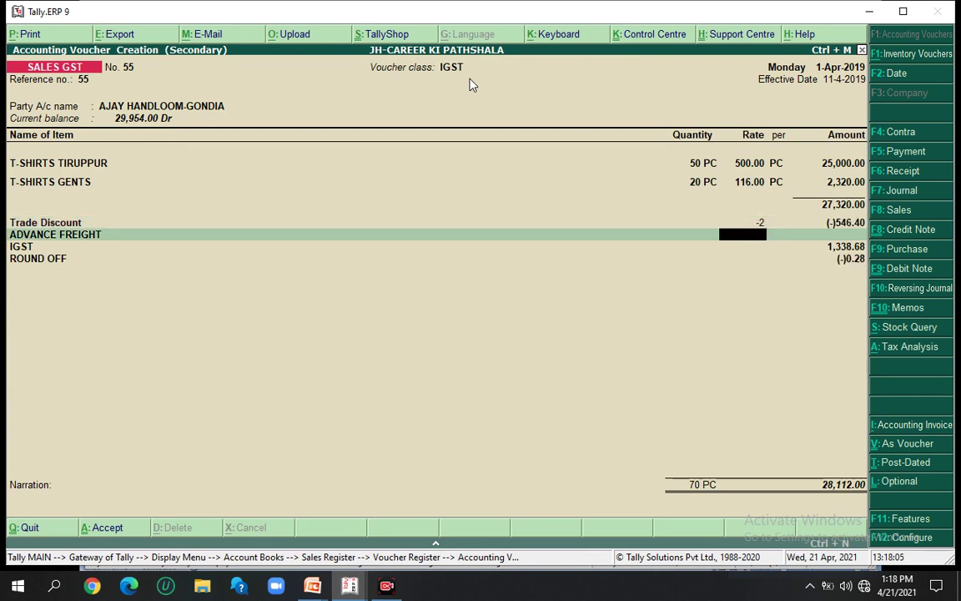
Enter 300 as the advance freight amount and accept the IGST voucher with no narration.
{"action": "key", "text": "Return"}
{"action": "type", "text": "300"}
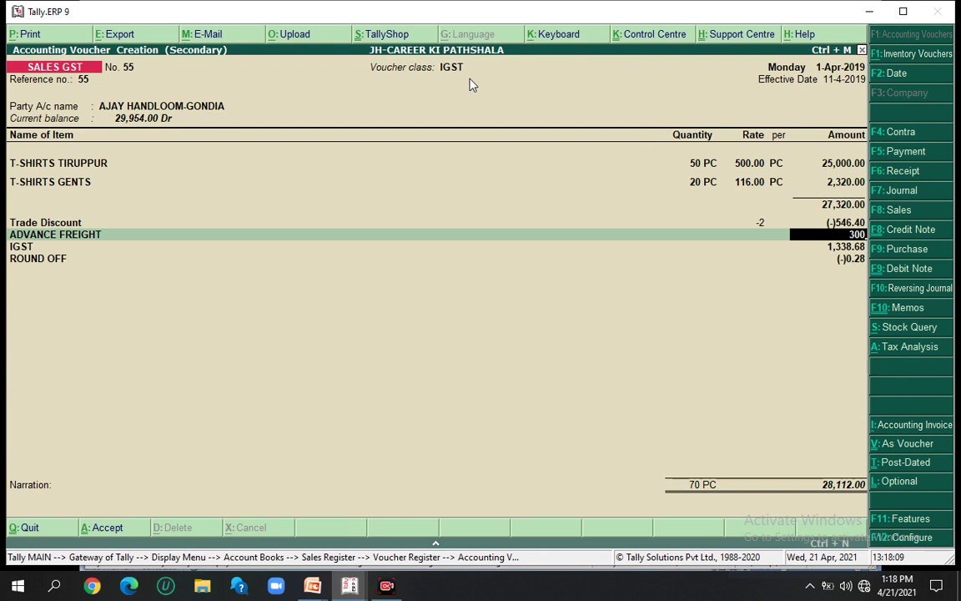
{"action": "key", "text": "Return"}
{"action": "key", "text": "Return"}
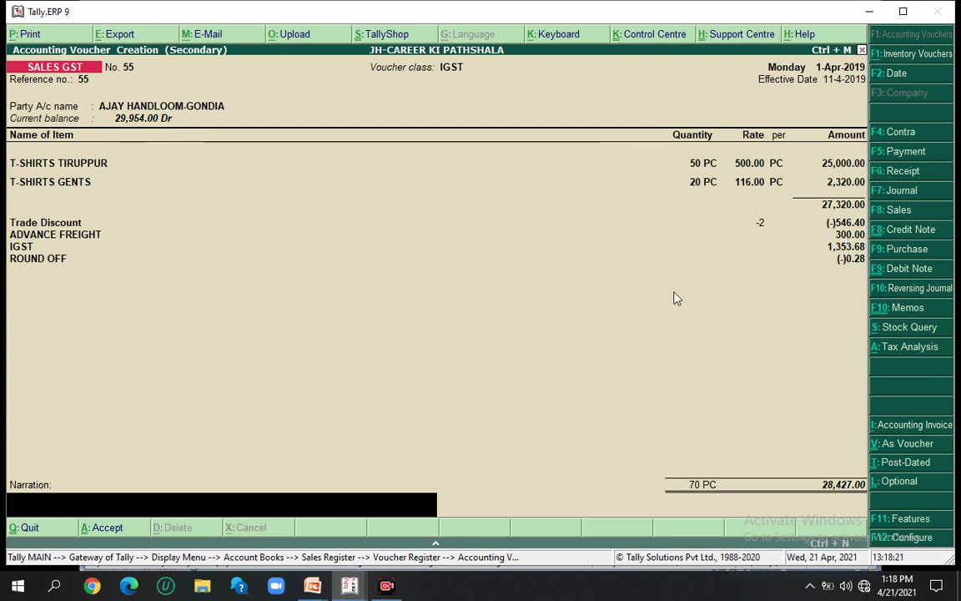
{"action": "key", "text": "Return"}
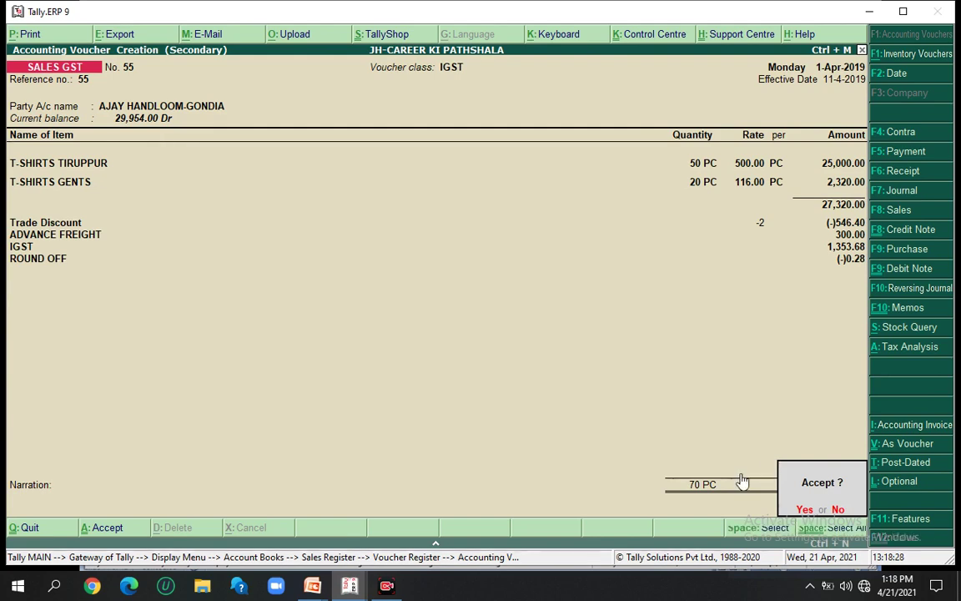
{"action": "key", "text": "Return"}
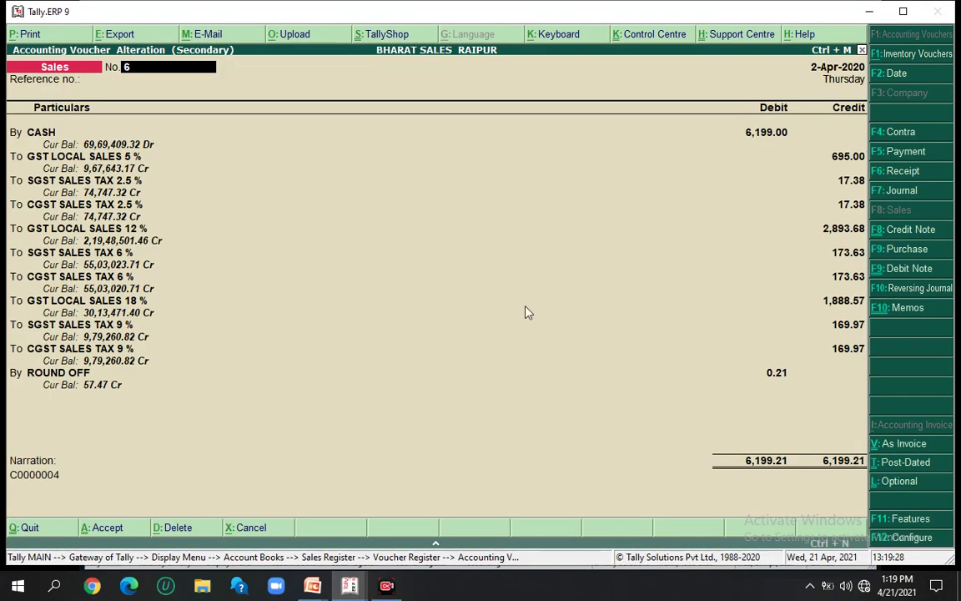
Set the date of the CASH sales voucher no. 6 to 1-Apr-2020, leaving the reference number blank.
{"action": "key", "text": "Return"}
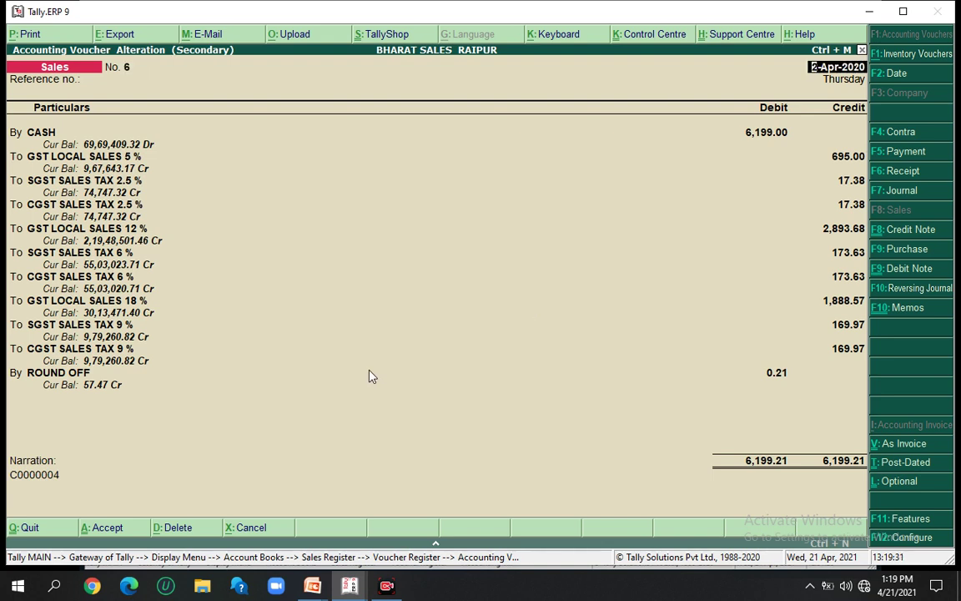
{"action": "key", "text": "Return"}
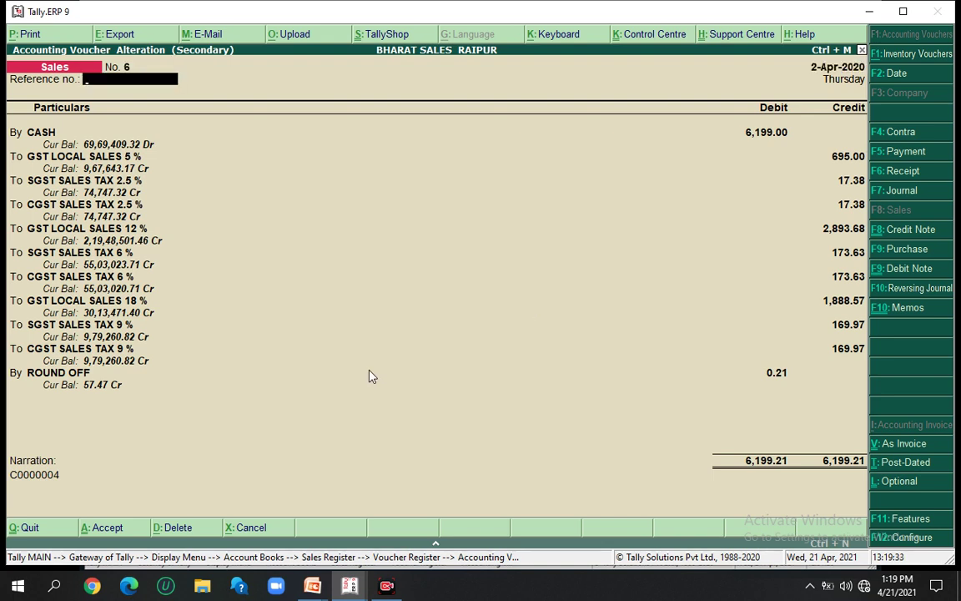
{"action": "key", "text": "BackSpace"}
{"action": "type", "text": "1"}
{"action": "key", "text": "Return"}
{"action": "key", "text": "Return"}
{"action": "key", "text": "Return"}
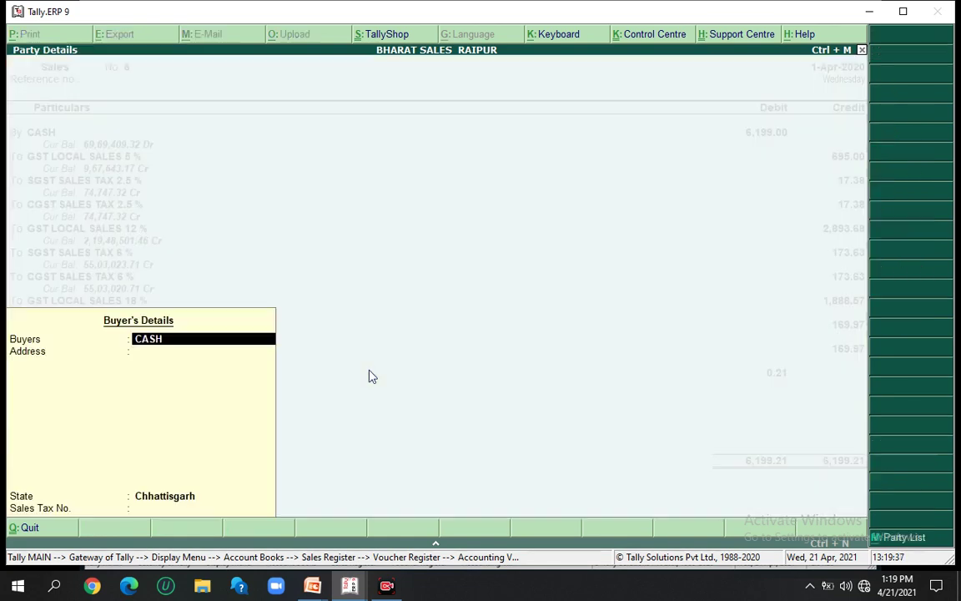
Keep CASH as the buyer with Chhattisgarh as the state and a blank sales tax number.
{"action": "key", "text": "Return"}
{"action": "key", "text": "Return"}
{"action": "key", "text": "Return"}
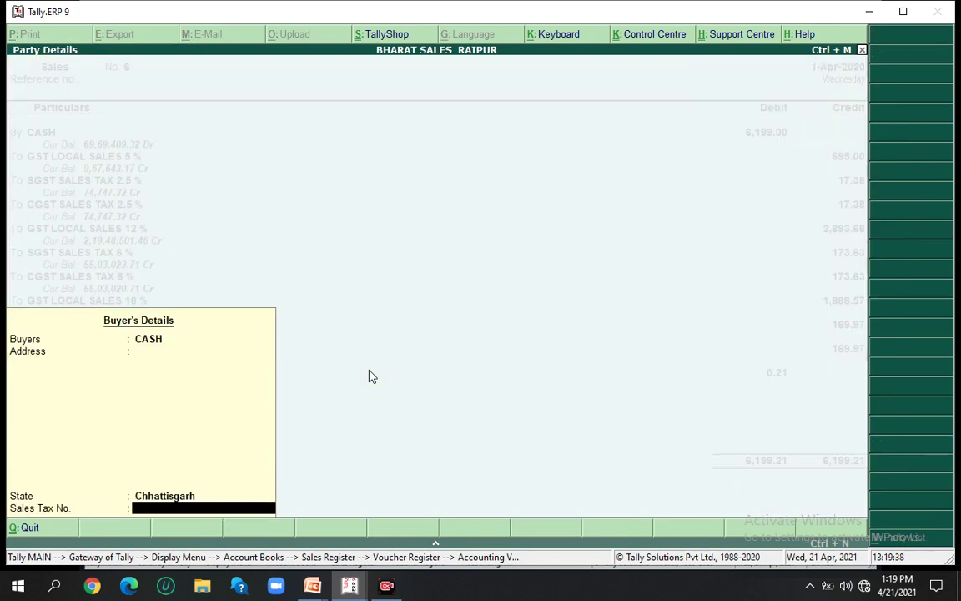
{"action": "key", "text": "Return"}
{"action": "key", "text": "Return"}
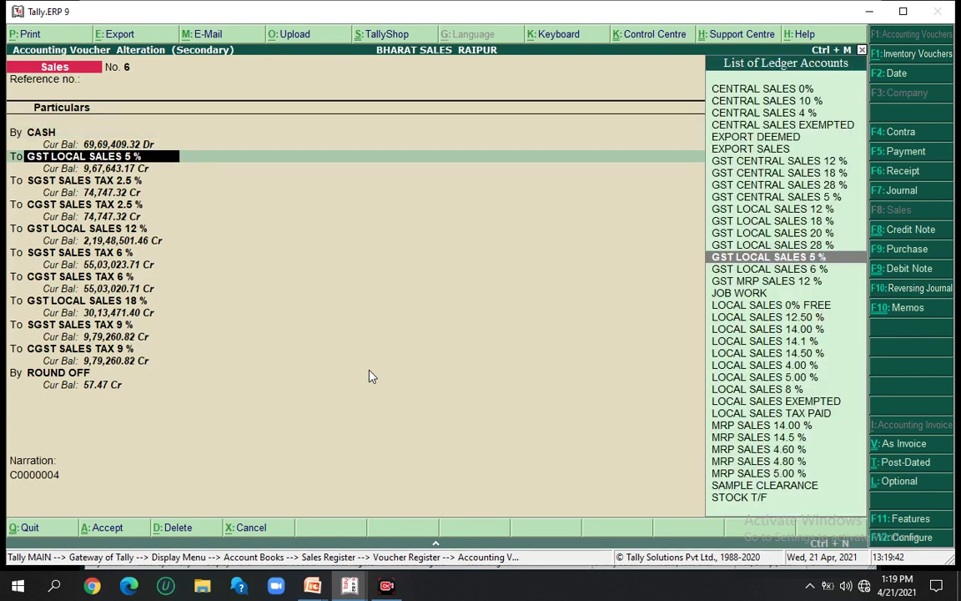
Go through the voucher's 5 %, 12 % and 18 % sales, SGST, CGST and round-off amounts and accept the voucher.
{"action": "key", "text": "Return"}
{"action": "key", "text": "Return"}
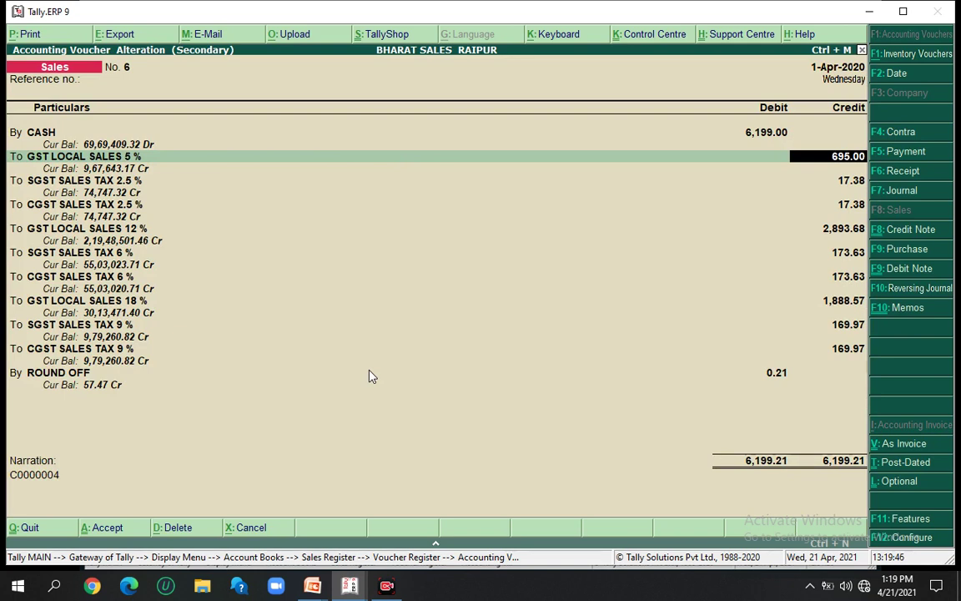
{"action": "key", "text": "Down"}
{"action": "key", "text": "Down"}
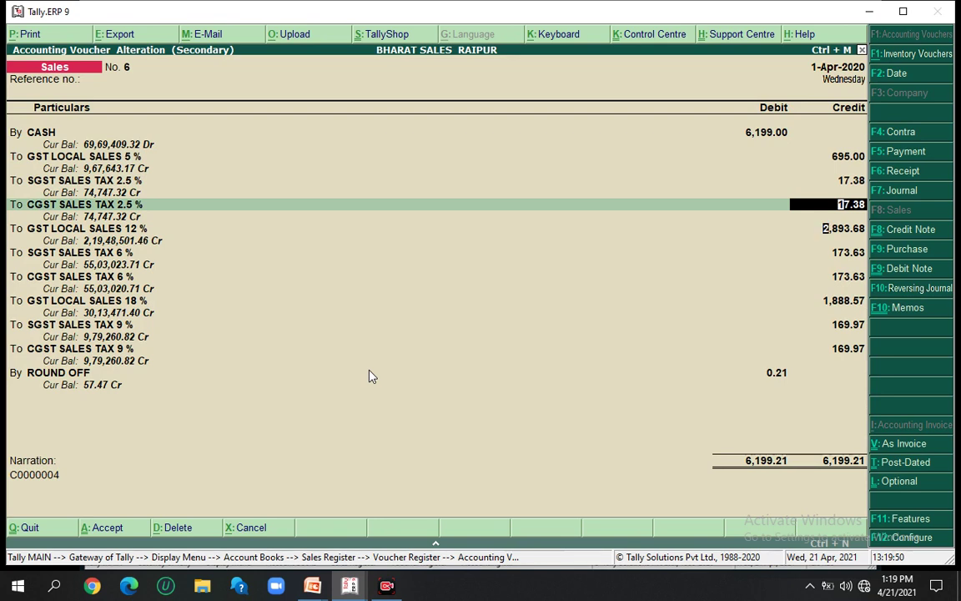
{"action": "key", "text": "Down"}
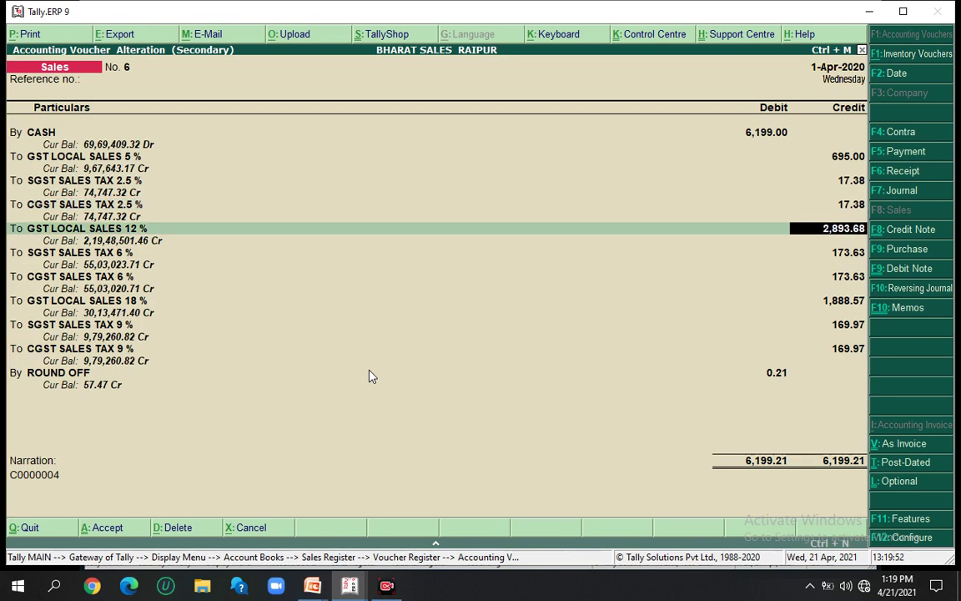
{"action": "key", "text": "Down"}
{"action": "key", "text": "Down"}
{"action": "key", "text": "Down"}
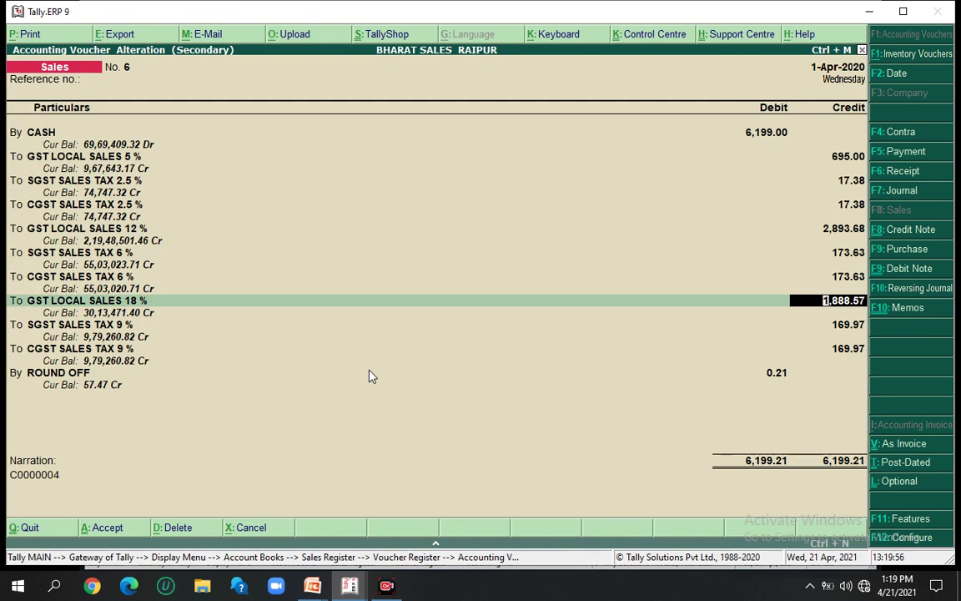
{"action": "key", "text": "Down"}
{"action": "key", "text": "Down"}
{"action": "key", "text": "Down"}
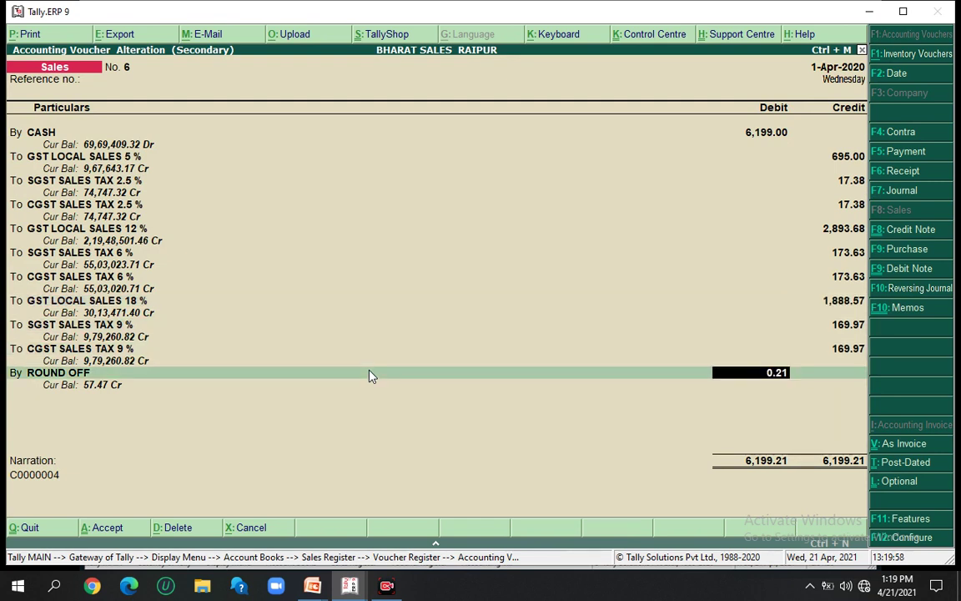
{"action": "key", "text": "Down"}
{"action": "key", "text": "Return"}
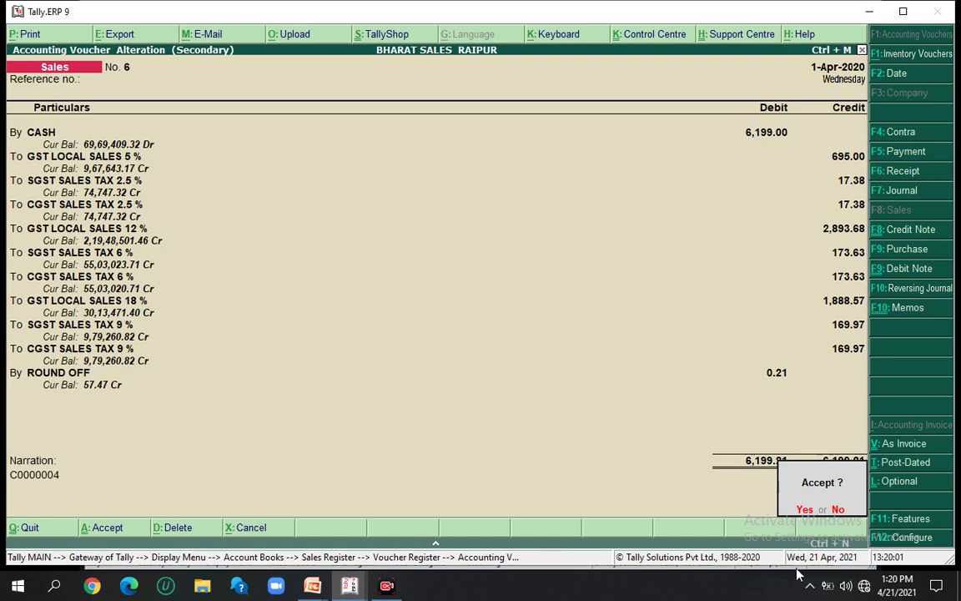
{"action": "key", "text": "y"}
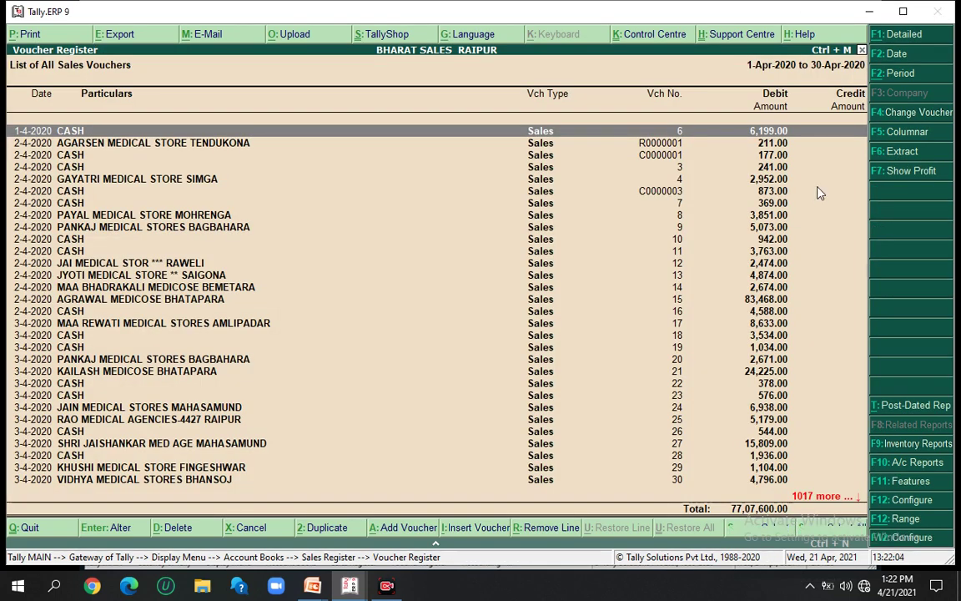
View the CASH voucher dated 1-4-2020 from the sales register and return to the list.
{"action": "key", "text": "Return"}
{"action": "key", "text": "Escape"}
{"action": "key", "text": "y"}
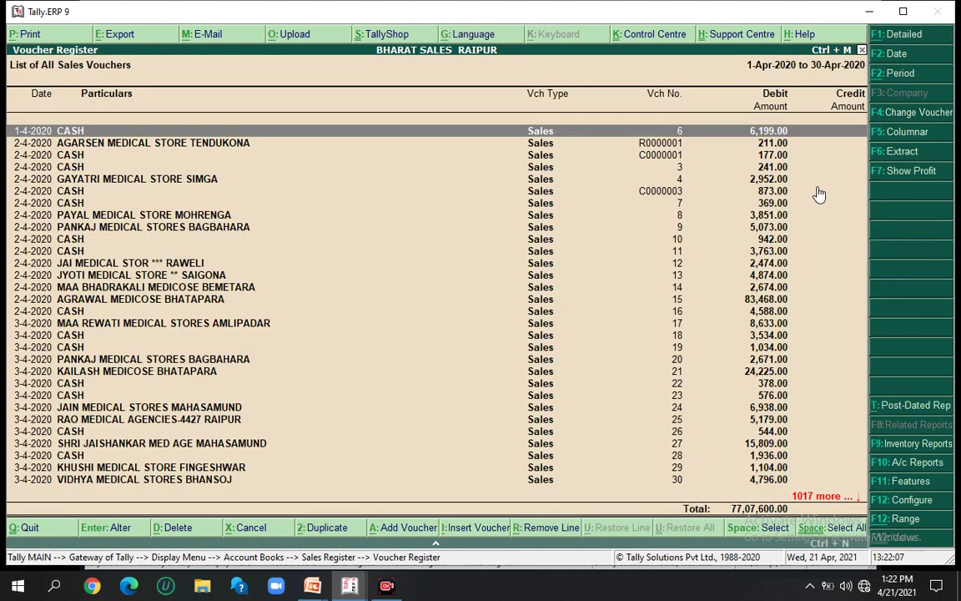
Show the sales voucher register in columnar form with the default column options, and check its CASH voucher no. 6.
{"action": "left_click", "coordinate": [886, 139]}
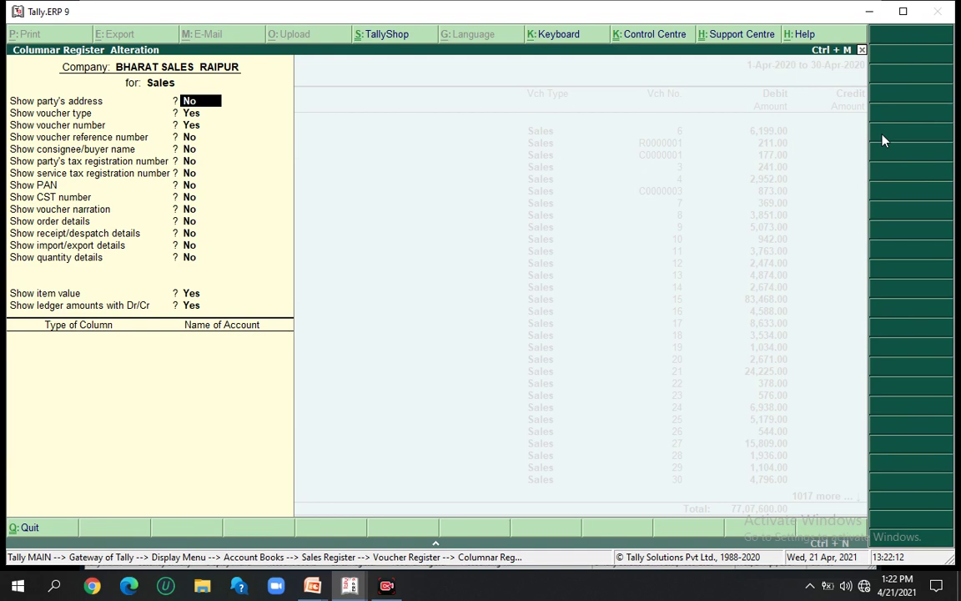
{"action": "key", "text": "ctrl+a"}
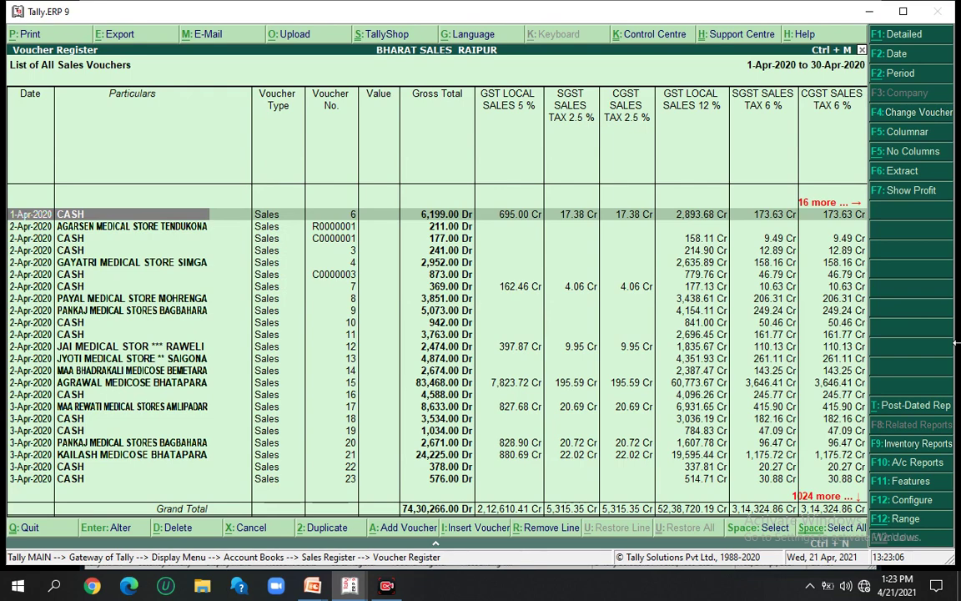
{"action": "key", "text": "Return"}
{"action": "key", "text": "Escape"}
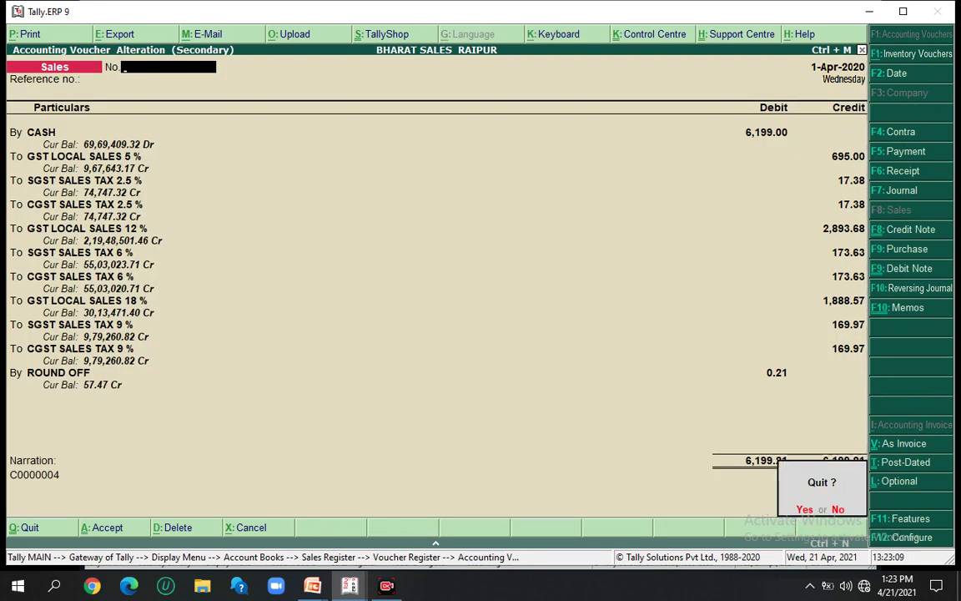
{"action": "key", "text": "y"}
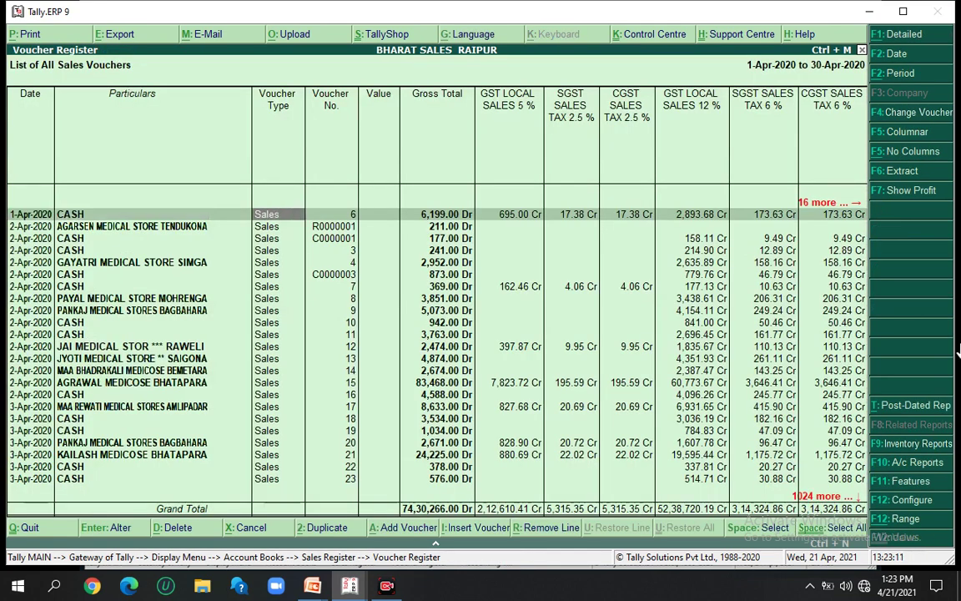
Examine the CASH voucher's GST sales, SGST, CGST and round-off columns in the columnar sales register.
{"action": "key", "text": "Right"}
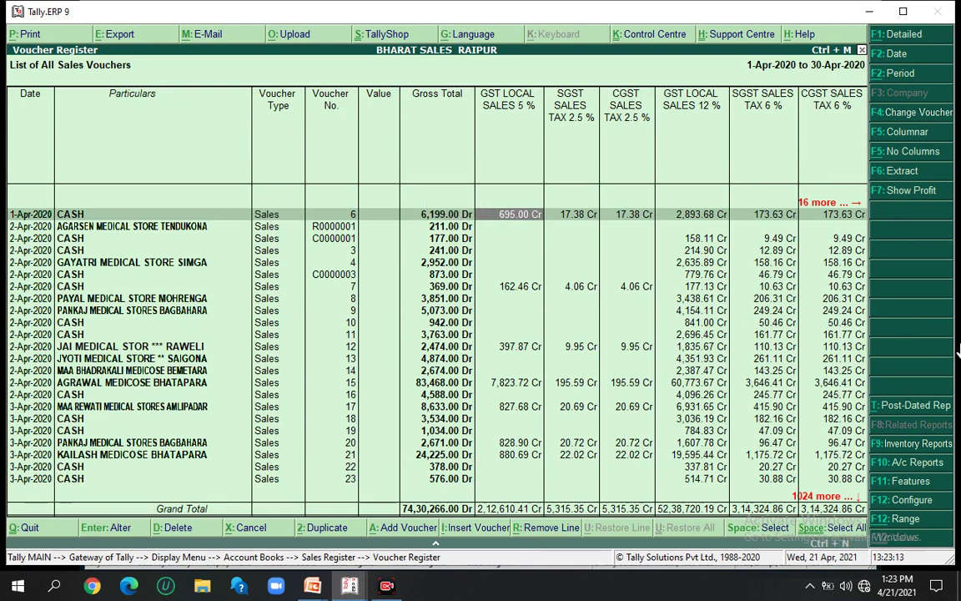
{"action": "key", "text": "Right"}
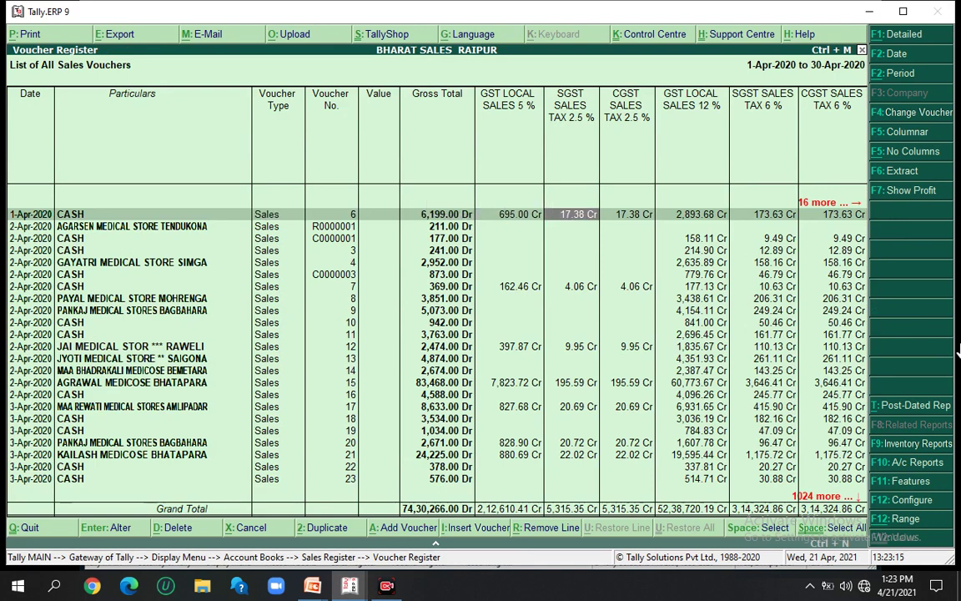
{"action": "key", "text": "Left"}
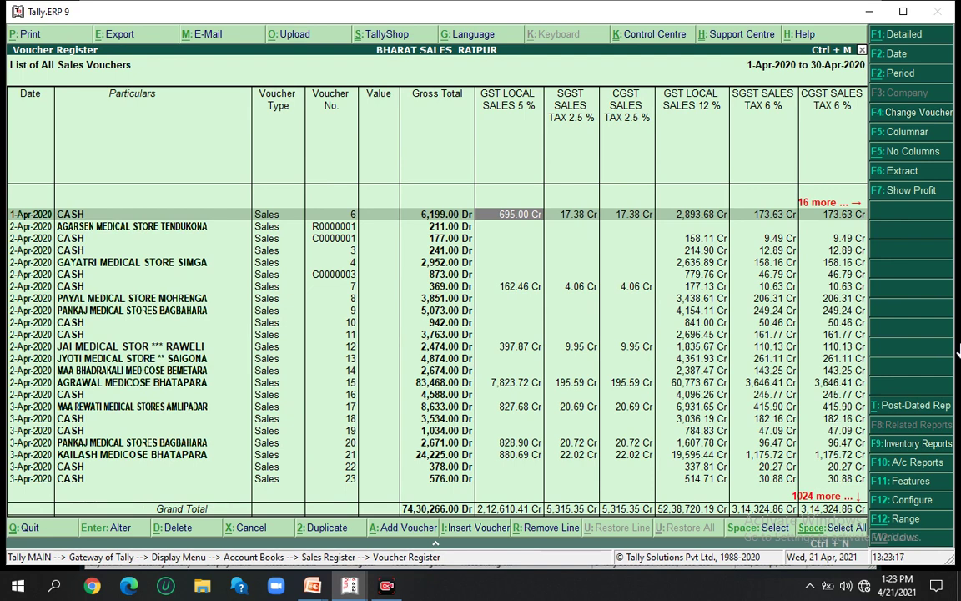
{"action": "key", "text": "Right"}
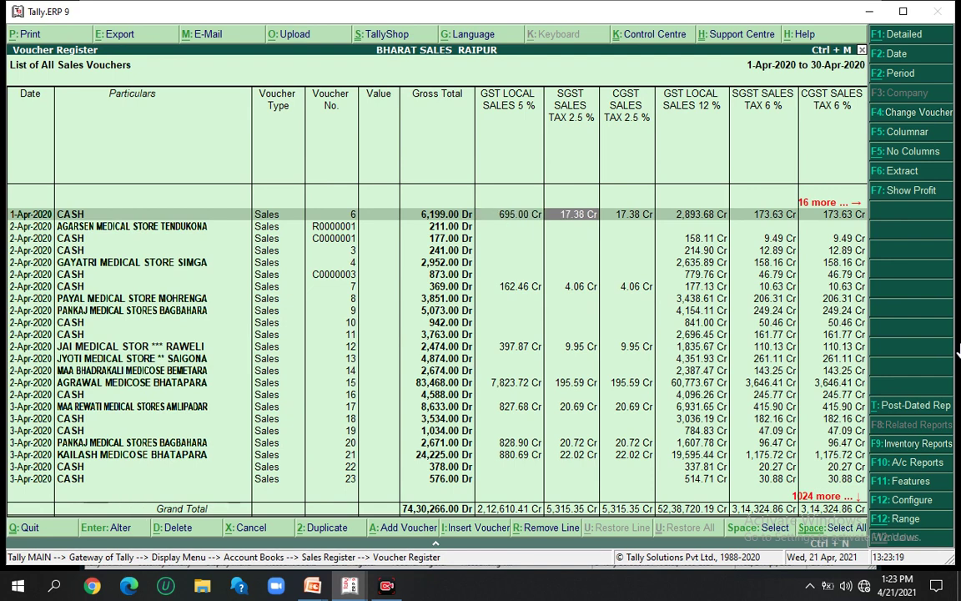
{"action": "key", "text": "Right"}
{"action": "key", "text": "Right"}
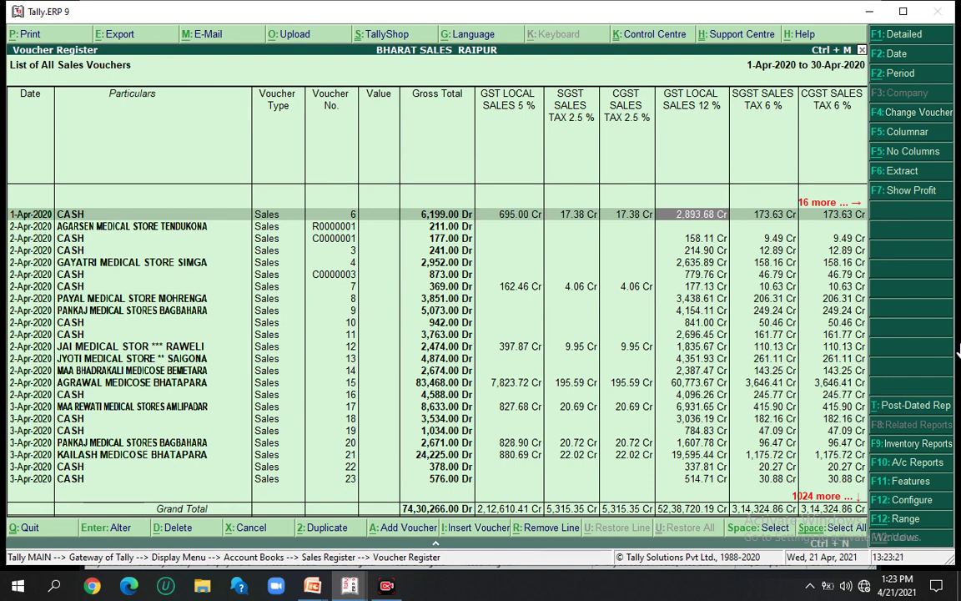
{"action": "key", "text": "Right"}
{"action": "key", "text": "Right"}
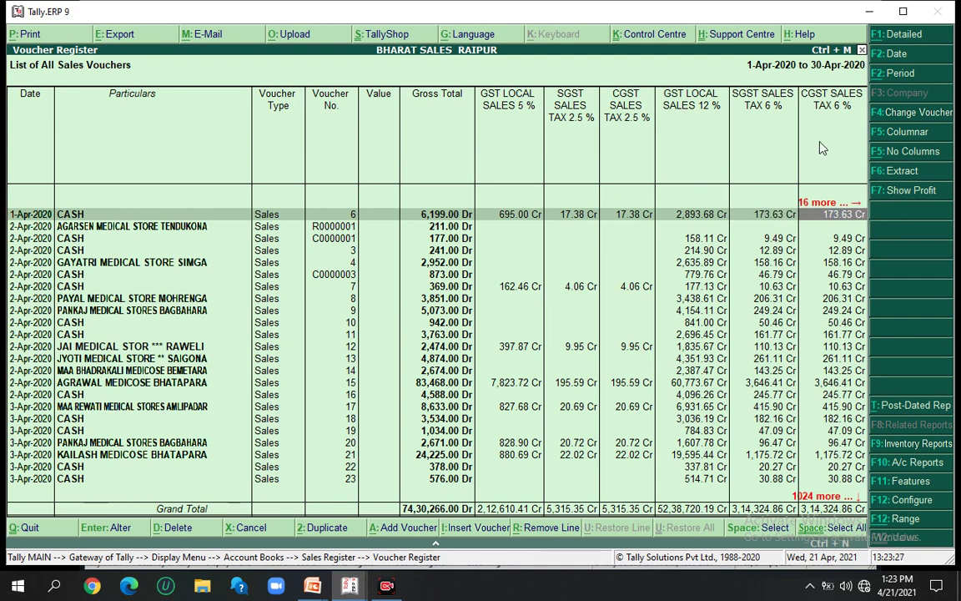
{"action": "key", "text": "Right"}
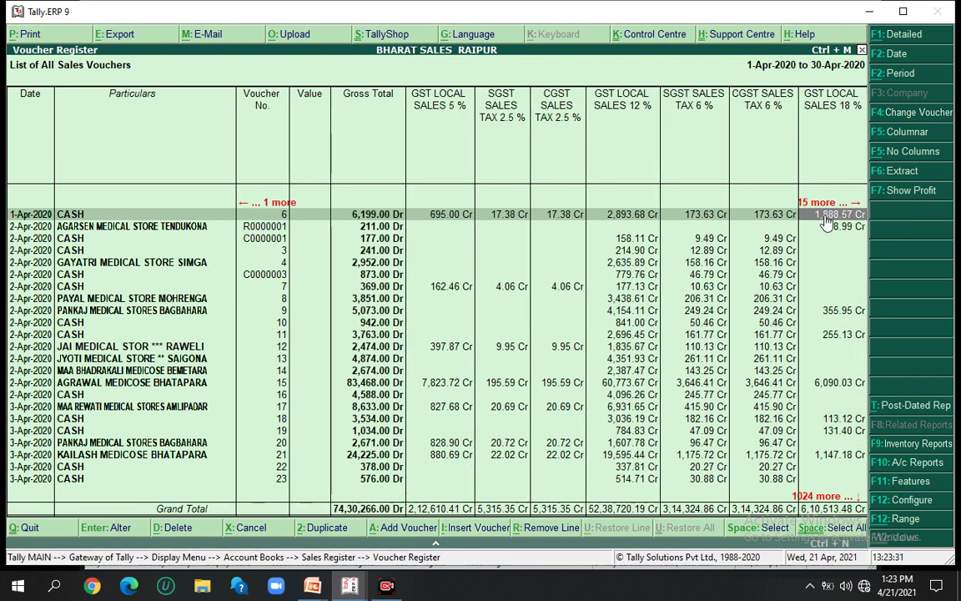
{"action": "key", "text": "Right"}
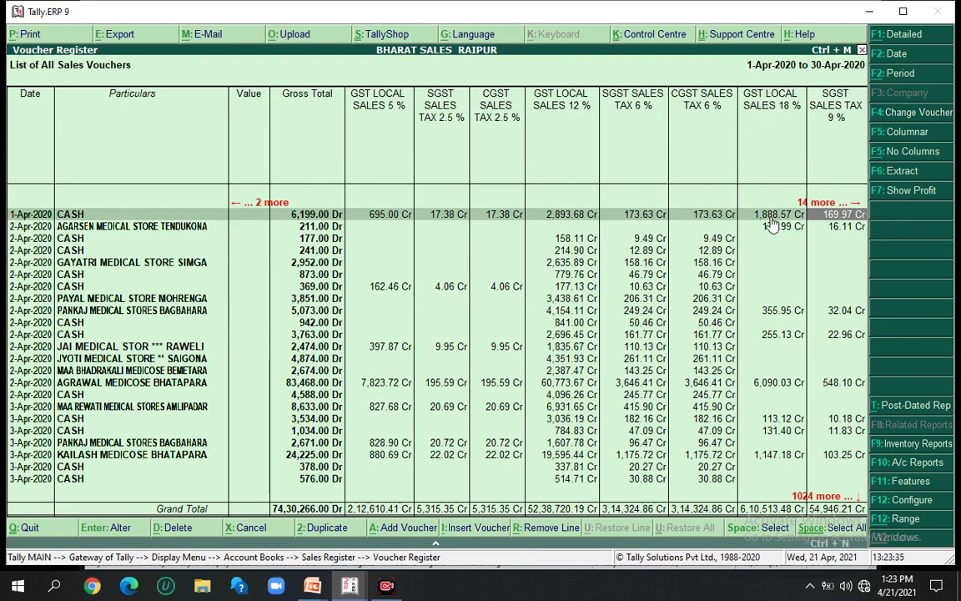
{"action": "key", "text": "Right"}
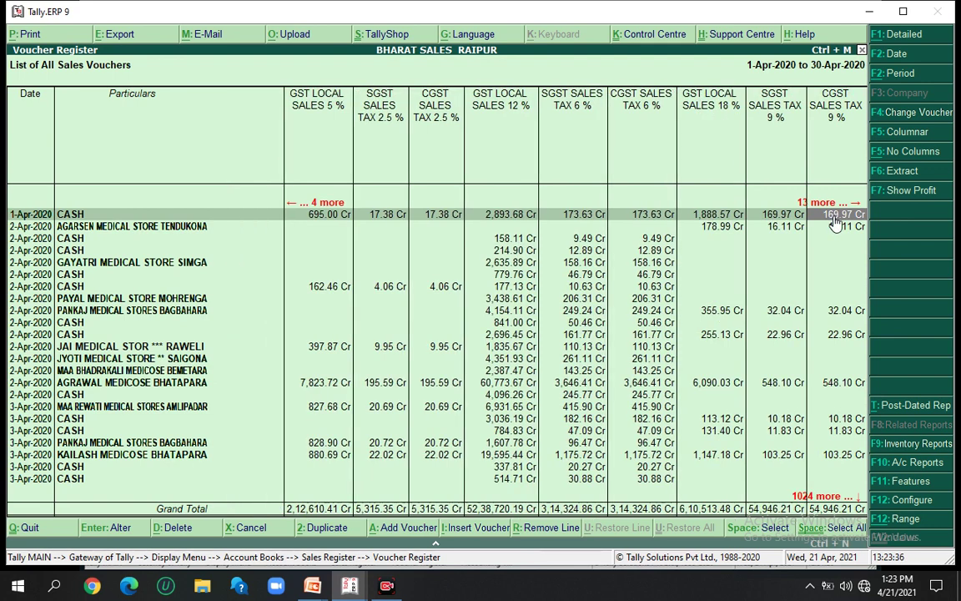
{"action": "key", "text": "Right"}
{"action": "key", "text": "Right"}
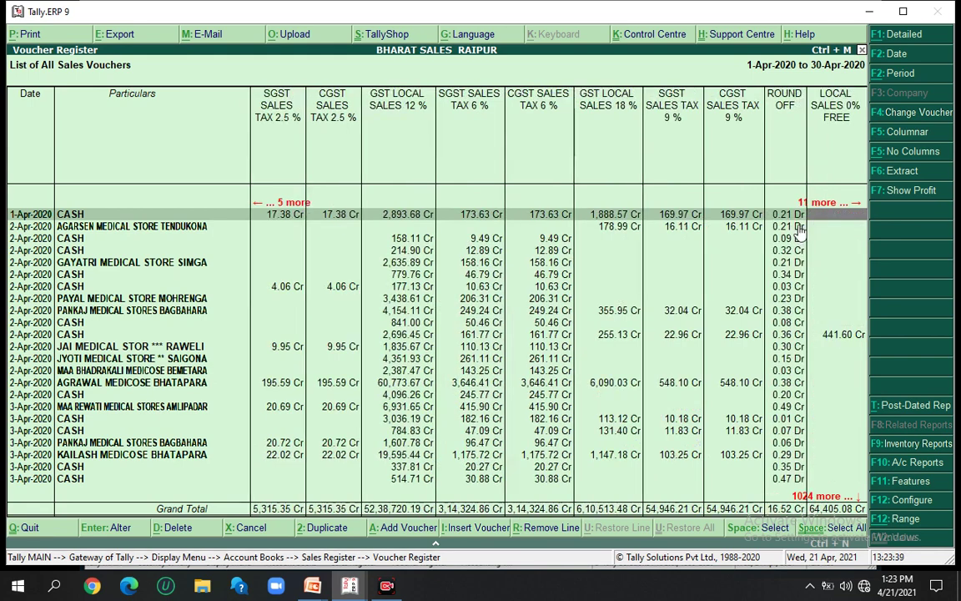
{"action": "key", "text": "Left"}
{"action": "key", "text": "Left"}
{"action": "key", "text": "Left"}
{"action": "key", "text": "Left"}
{"action": "key", "text": "Left"}
{"action": "key", "text": "Left"}
{"action": "key", "text": "Left"}
{"action": "key", "text": "Left"}
{"action": "key", "text": "Left"}
{"action": "key", "text": "Left"}
{"action": "key", "text": "Left"}
{"action": "key", "text": "Left"}
{"action": "key", "text": "Left"}
{"action": "key", "text": "Left"}
{"action": "key", "text": "Left"}
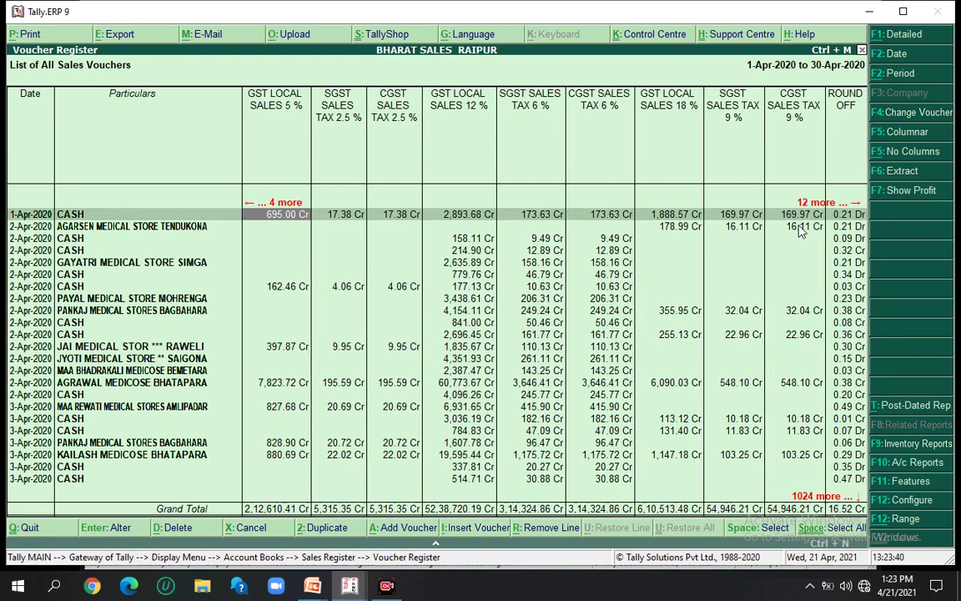
{"action": "key", "text": "Right"}
{"action": "key", "text": "Right"}
{"action": "key", "text": "Right"}
{"action": "key", "text": "Right"}
{"action": "key", "text": "Right"}
{"action": "key", "text": "Right"}
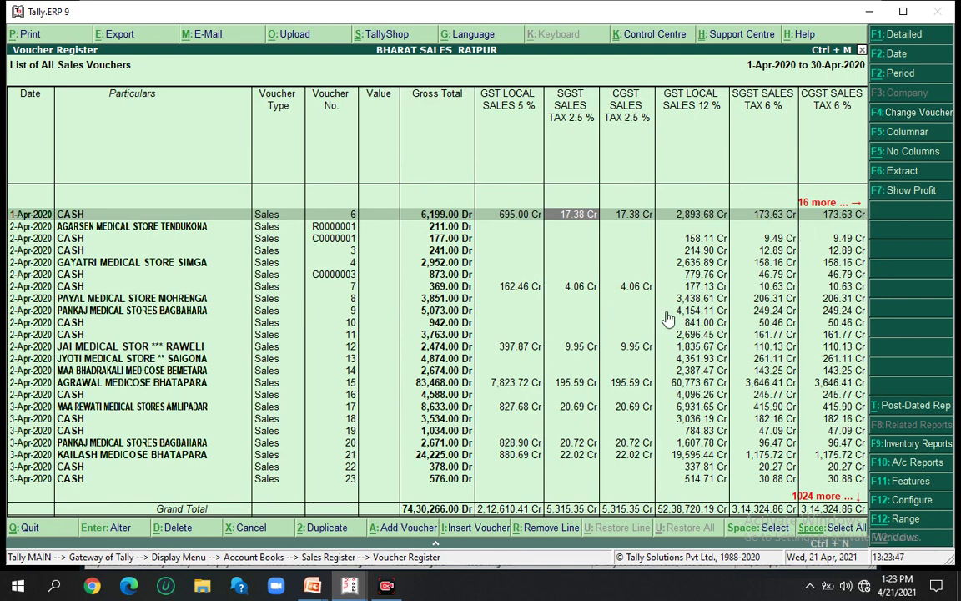
{"action": "key", "text": "Right"}
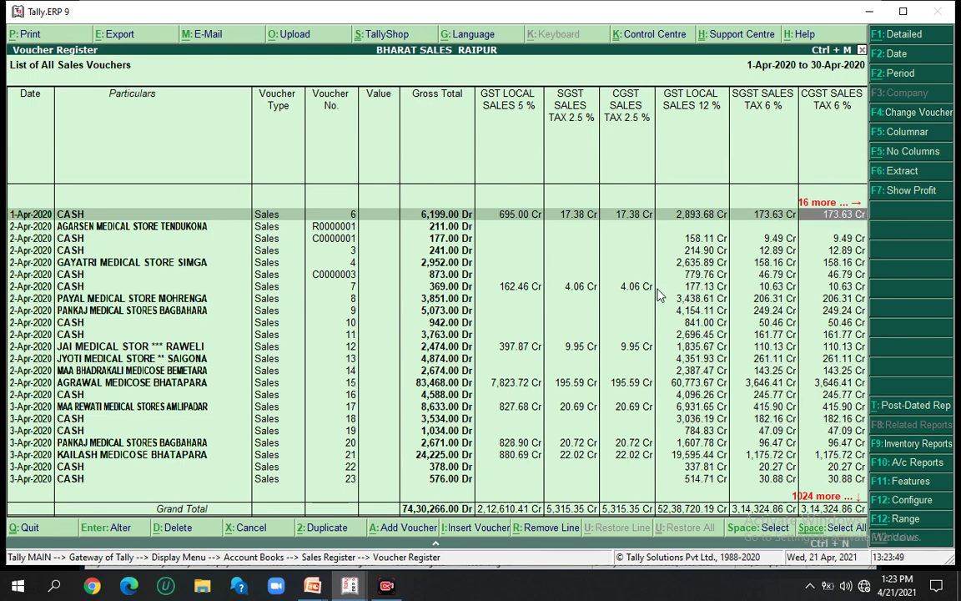
{"action": "key", "text": "Right"}
{"action": "key", "text": "Right"}
{"action": "key", "text": "Right"}
{"action": "key", "text": "Right"}
{"action": "key", "text": "Right"}
{"action": "key", "text": "Right"}
{"action": "key", "text": "Right"}
{"action": "key", "text": "Right"}
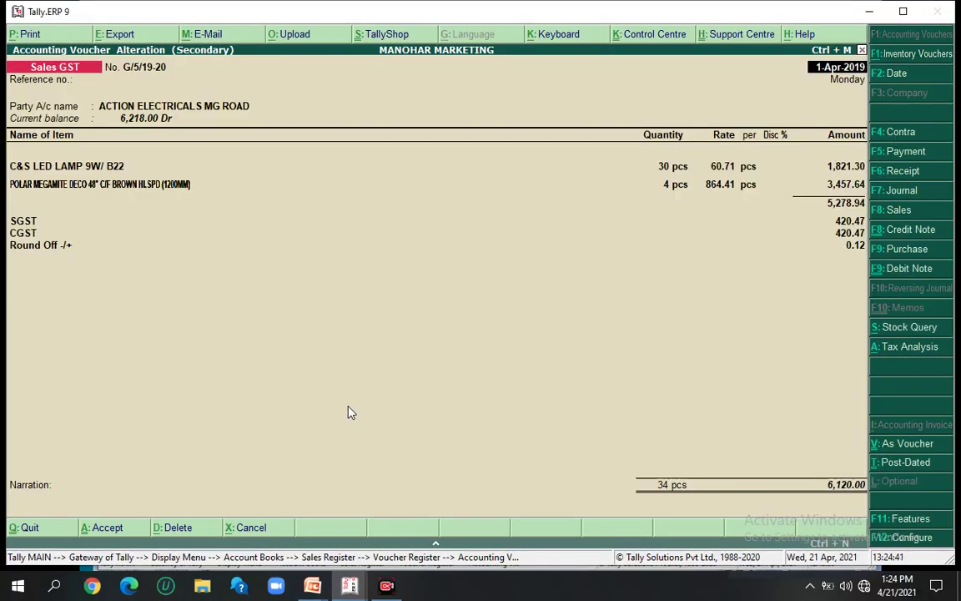
Keep the party details of MANOHAR MARKETING's Sales GST voucher G/5/19-20 and open the stock item C&S LED LAMP 9W/ B22 for alteration.
{"action": "key", "text": "Return"}
{"action": "key", "text": "Return"}
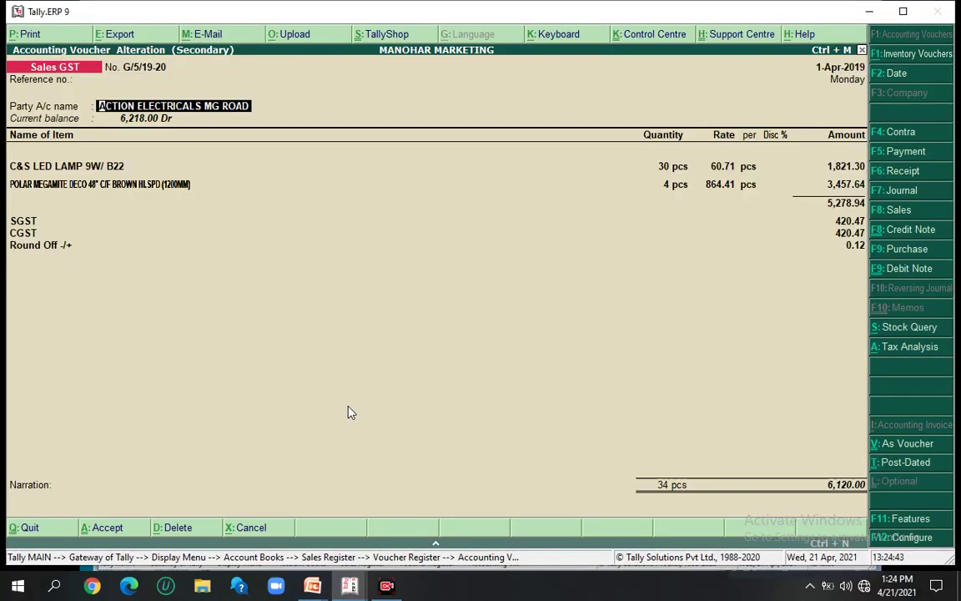
{"action": "key", "text": "Return"}
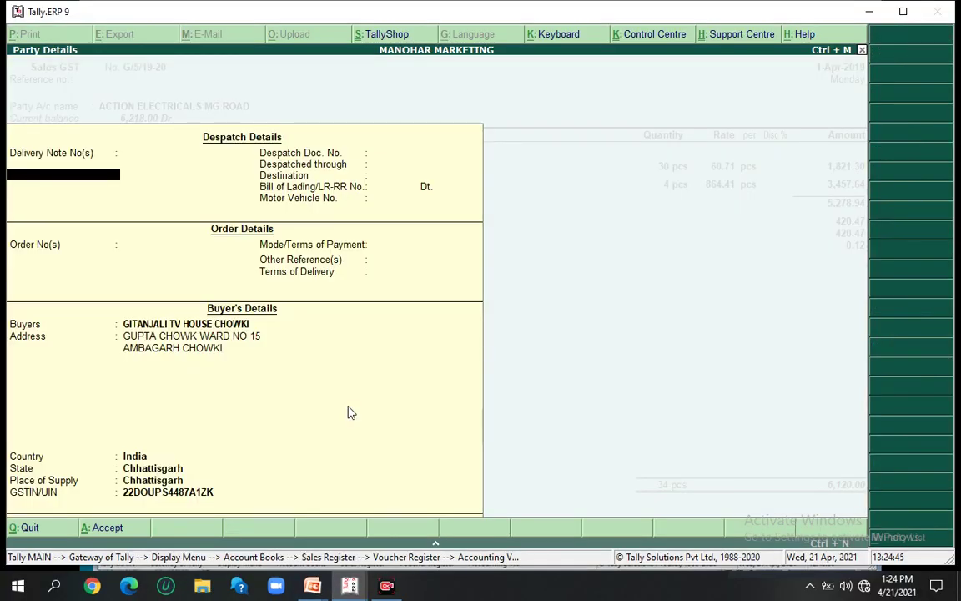
{"action": "key", "text": "ctrl+a"}
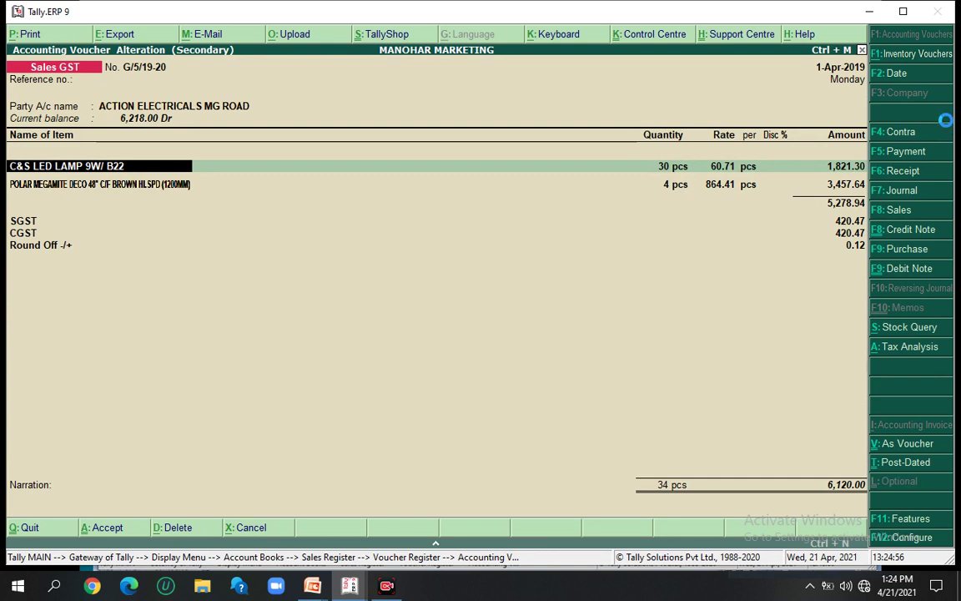
{"action": "key", "text": "ctrl+Return"}
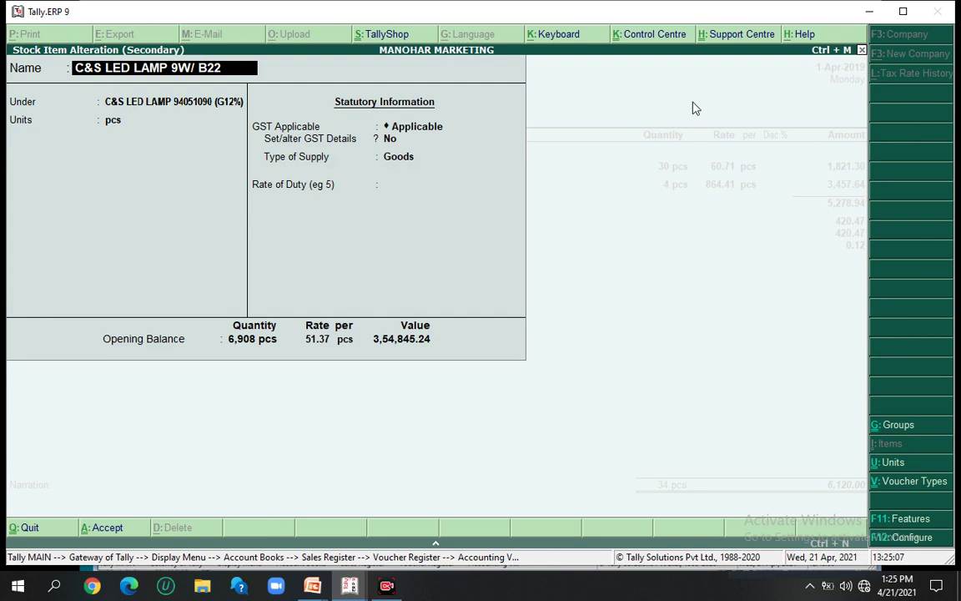
Leave the C&S LED LAMP 9W/ B22 item and view the GST setup of stock item POLAR MEGAMITE DECO 48" C/F BROWN HI.SPD (1200MM).
{"action": "key", "text": "BackSpace"}
{"action": "key", "text": "Escape"}
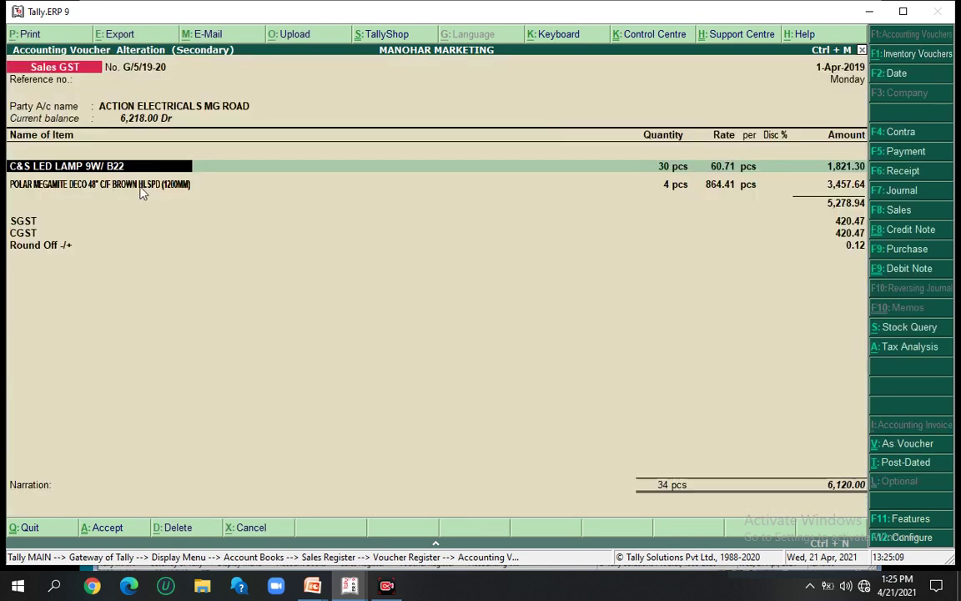
{"action": "left_click", "coordinate": [170, 187]}
{"action": "key", "text": "ctrl+Return"}
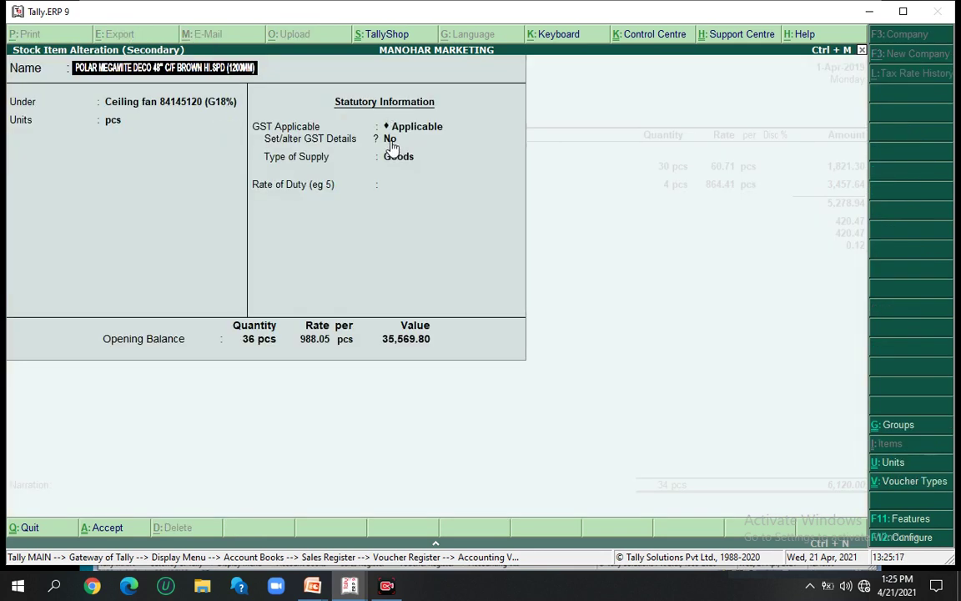
{"action": "key", "text": "Escape"}
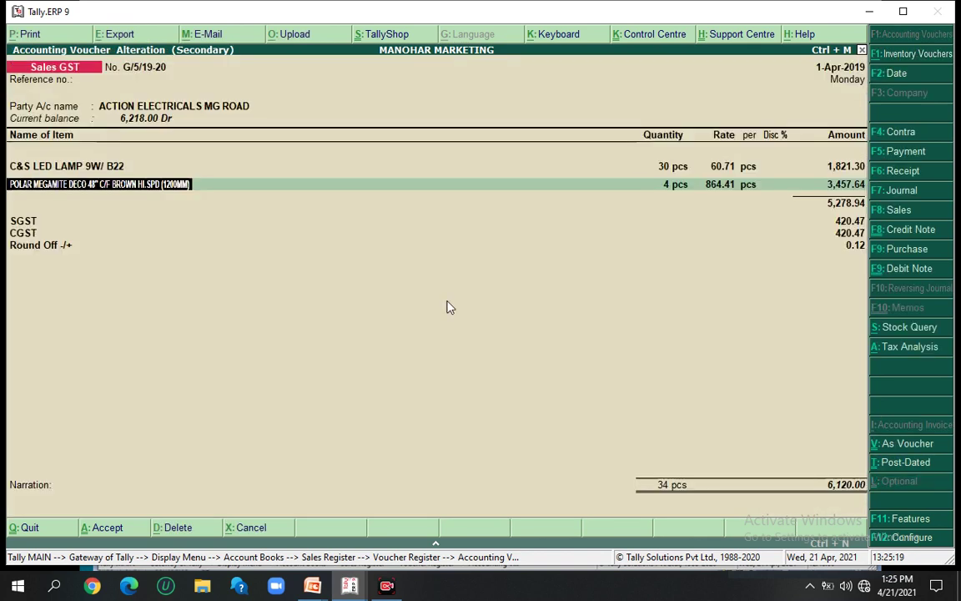
Check the sales ledger allocation of the POLAR MEGAMITE DECO fan line and the available sales ledgers, keeping Sales GST@18%.
{"action": "key", "text": "Return"}
{"action": "key", "text": "Return"}
{"action": "key", "text": "Return"}
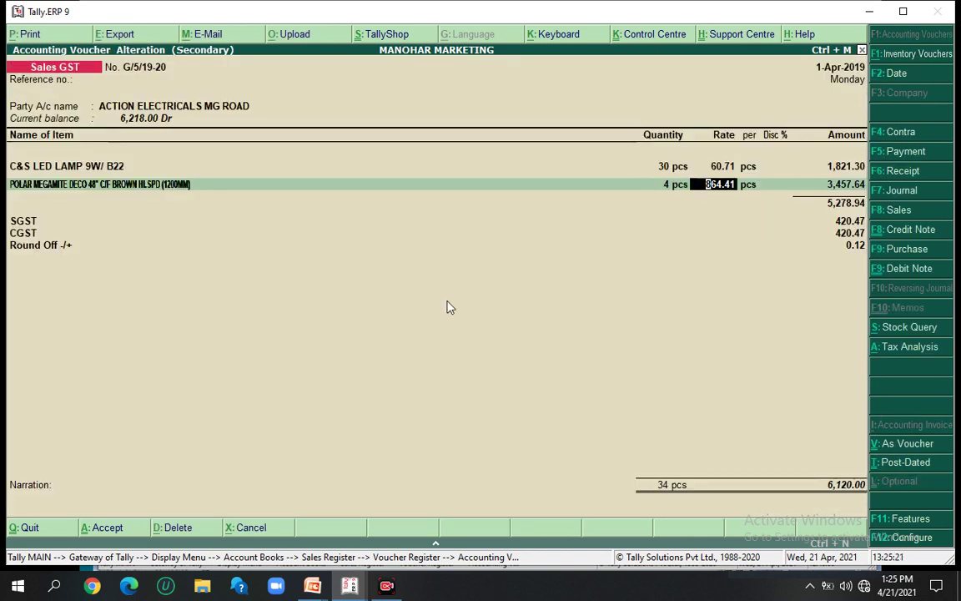
{"action": "key", "text": "Return"}
{"action": "key", "text": "Return"}
{"action": "key", "text": "Return"}
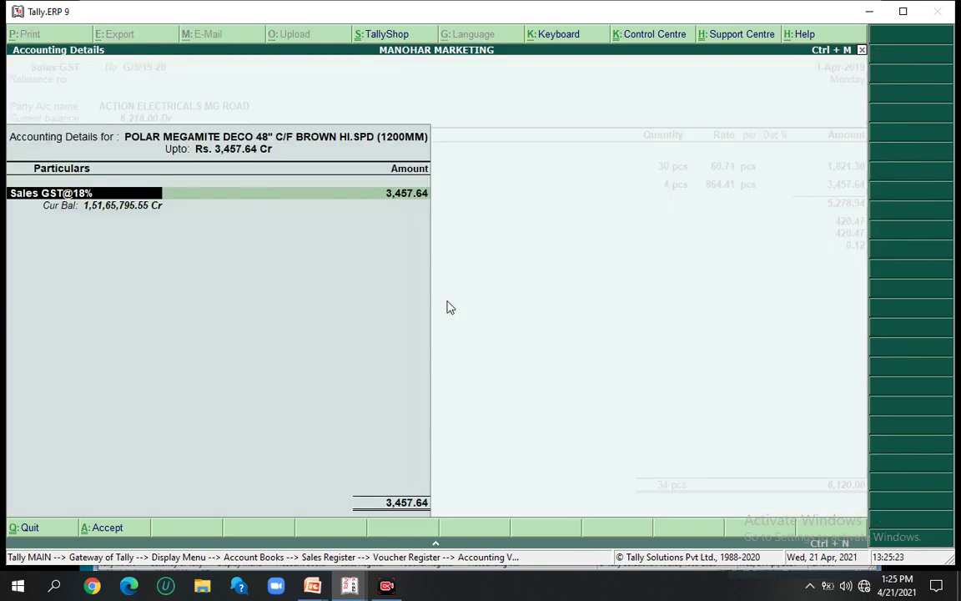
{"action": "key", "text": "BackSpace"}
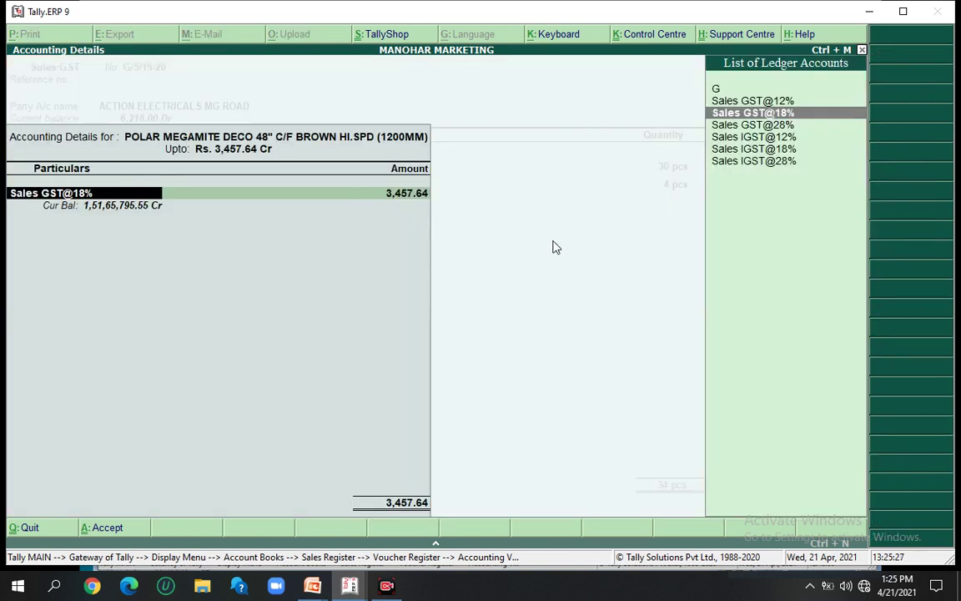
{"action": "key", "text": "Return"}
{"action": "key", "text": "Return"}
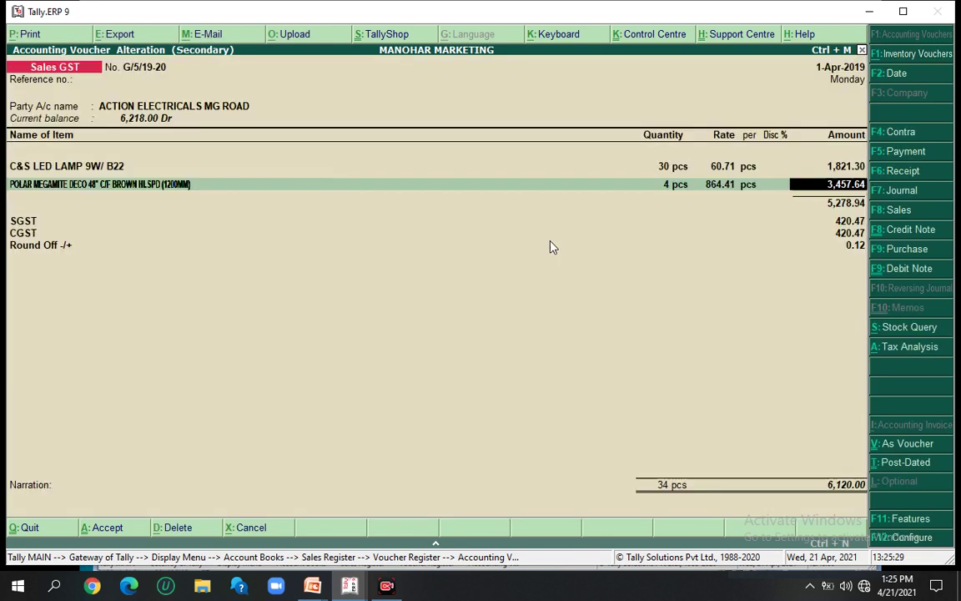
Check the sales ledger allocation of the C&S LED LAMP 9W/ B22 line, keeping Sales GST@12%.
{"action": "left_click", "coordinate": [102, 169]}
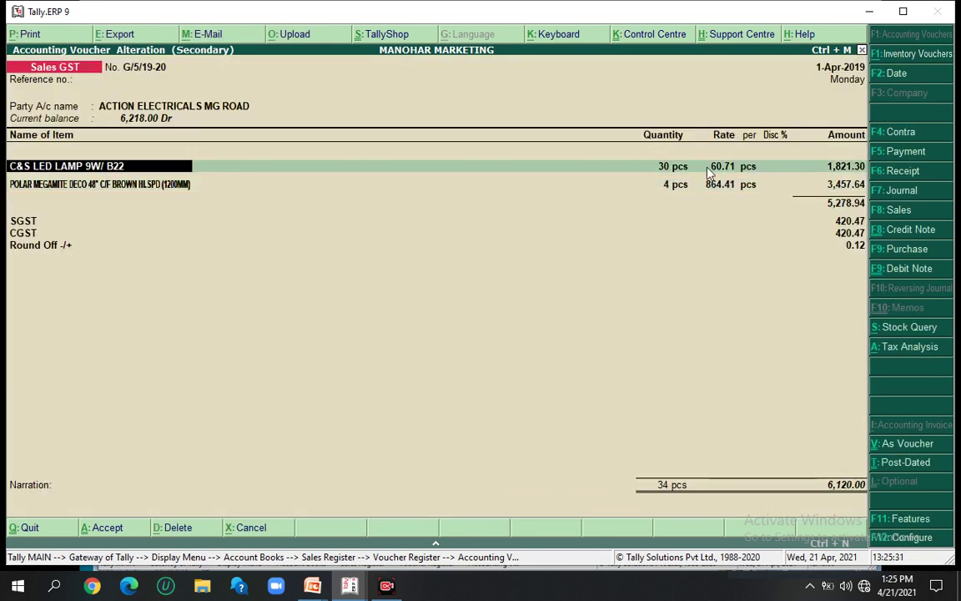
{"action": "key", "text": "Return"}
{"action": "key", "text": "Return"}
{"action": "key", "text": "Return"}
{"action": "key", "text": "Return"}
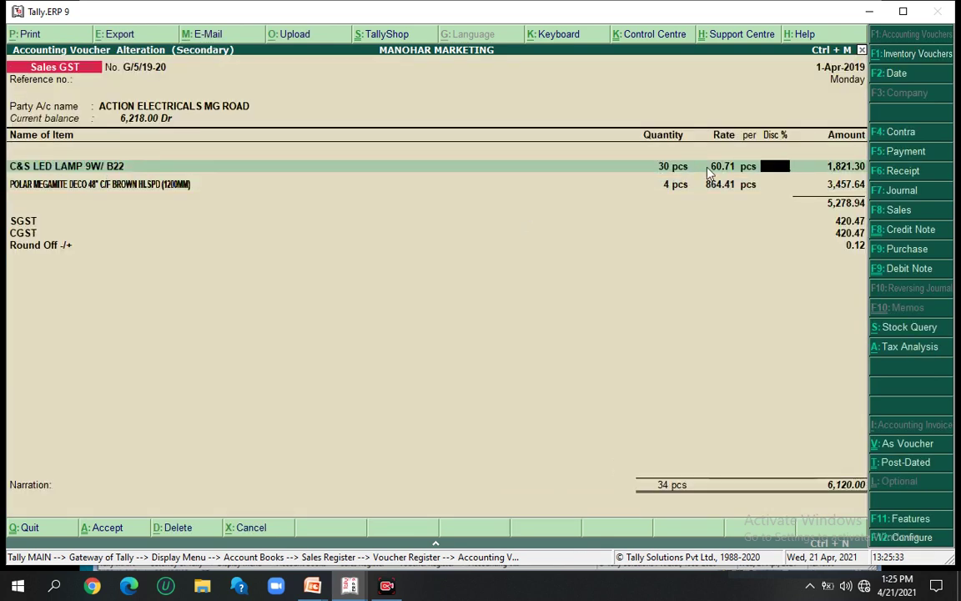
{"action": "key", "text": "Return"}
{"action": "key", "text": "Return"}
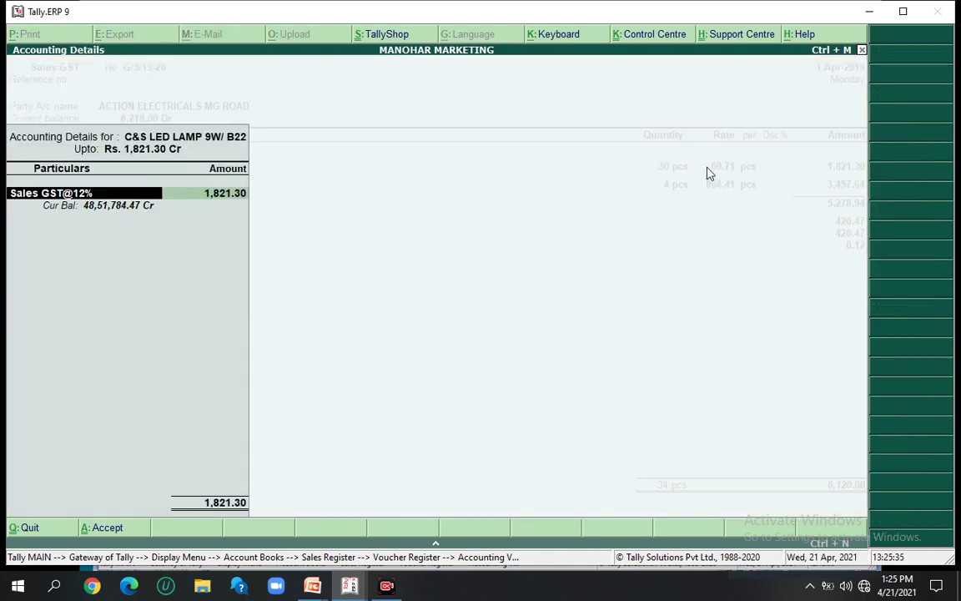
{"action": "key", "text": "Return"}
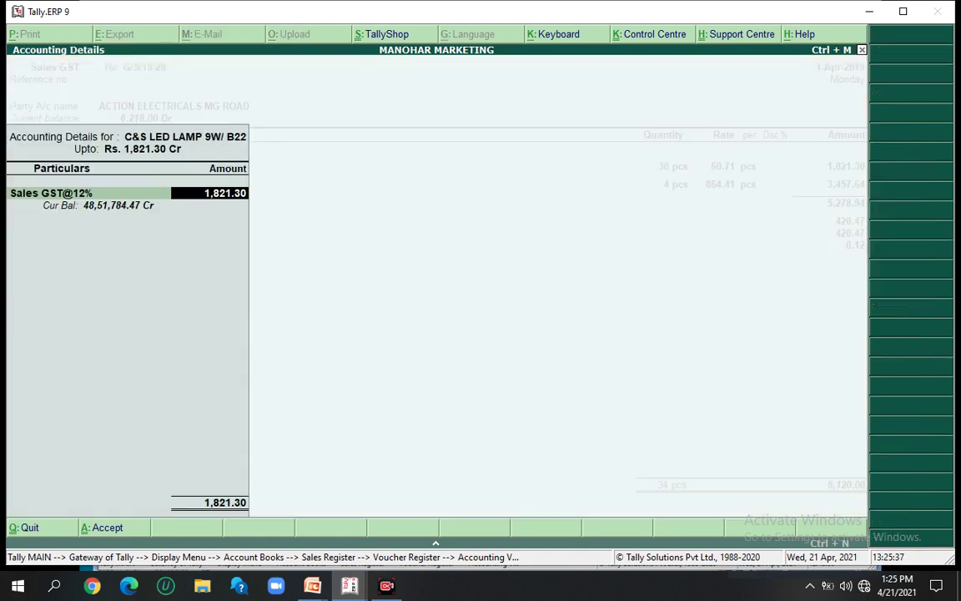
{"action": "key", "text": "Return"}
{"action": "key", "text": "Return"}
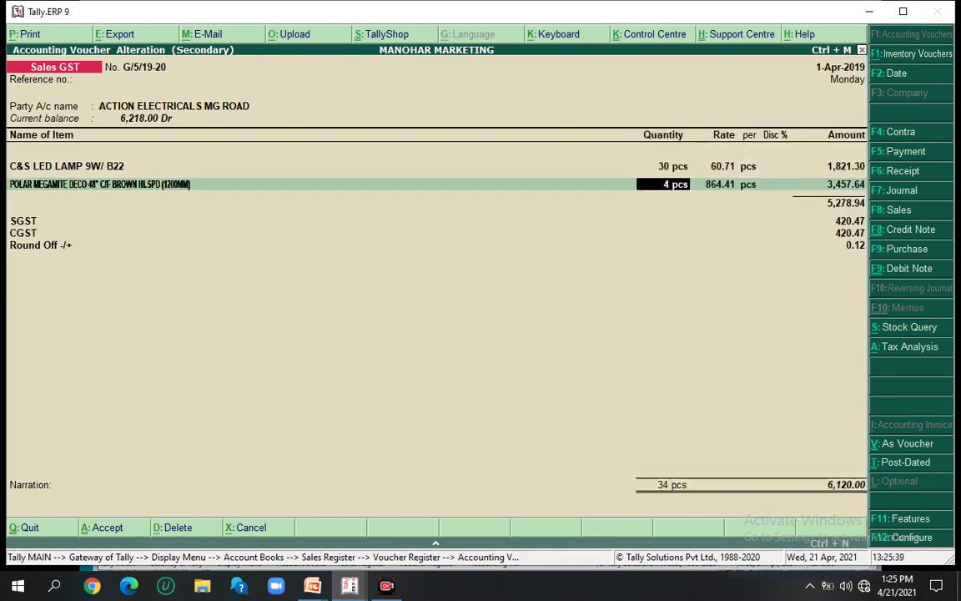
Review the rest of the voucher from the POLAR MEGAMITE DECO line through SGST and CGST to Round Off, keeping all entries.
{"action": "key", "text": "Return"}
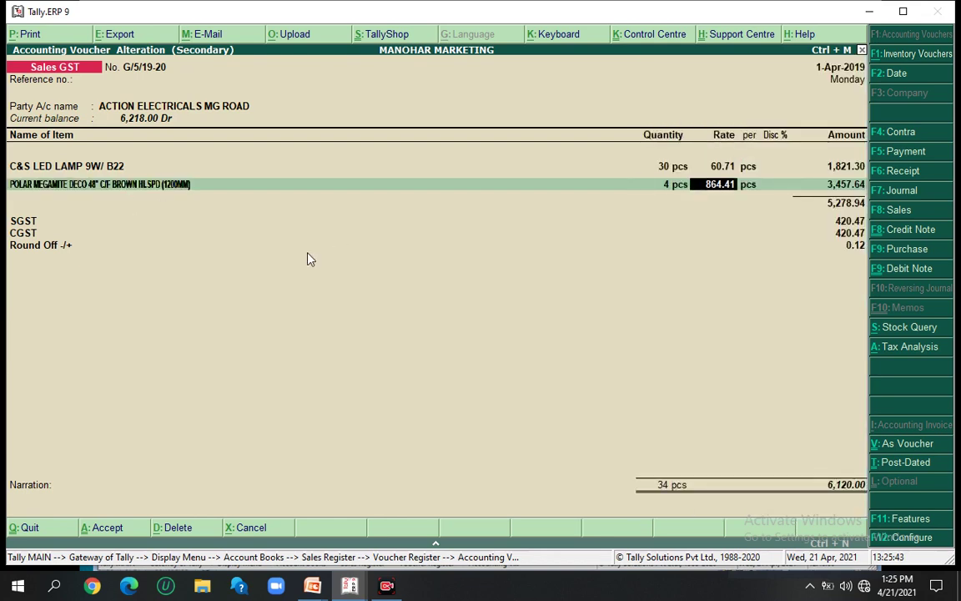
{"action": "key", "text": "Return"}
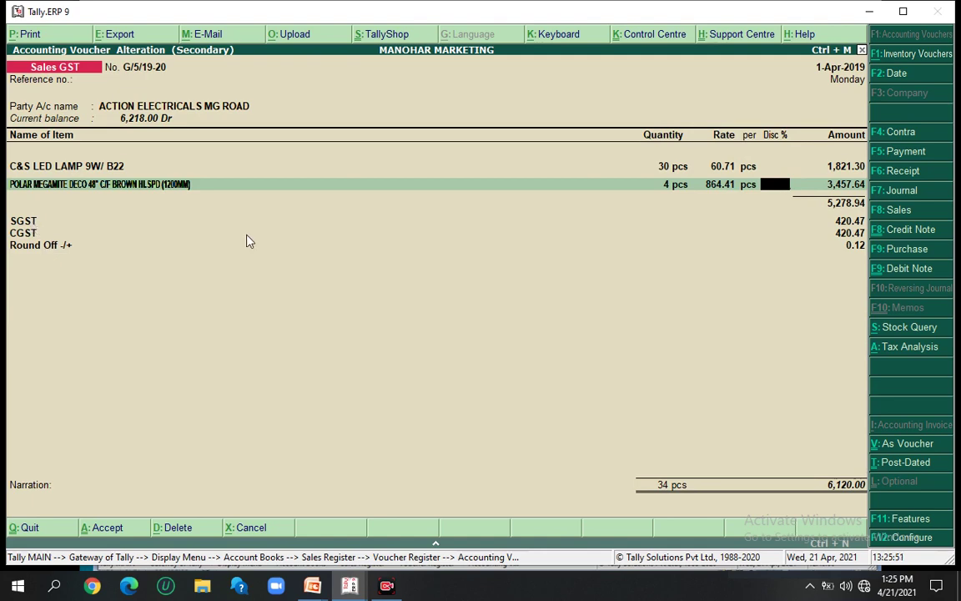
{"action": "key", "text": "Return"}
{"action": "key", "text": "Return"}
{"action": "key", "text": "Return"}
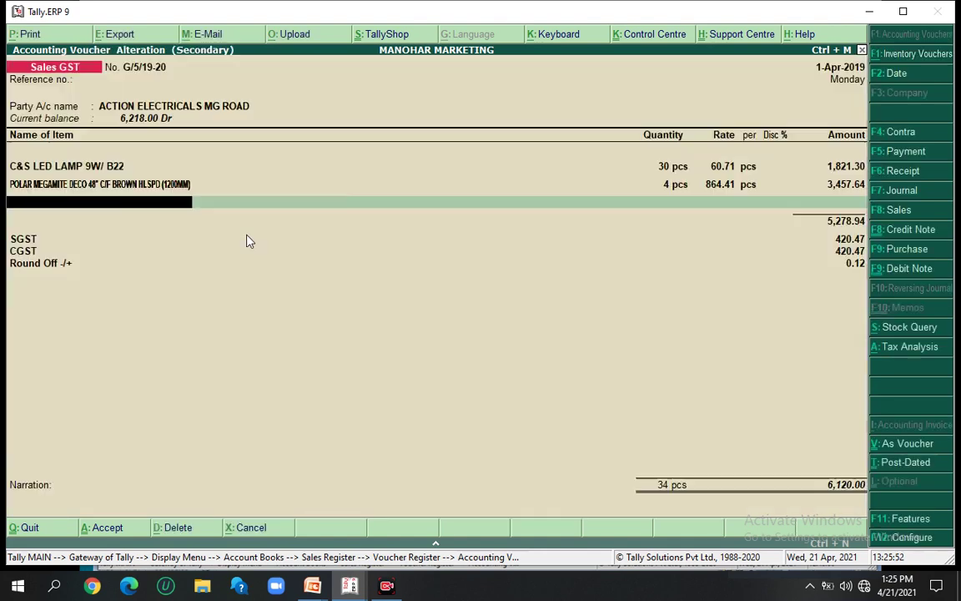
{"action": "key", "text": "Return"}
{"action": "key", "text": "Return"}
{"action": "key", "text": "Return"}
{"action": "key", "text": "Return"}
{"action": "key", "text": "Return"}
{"action": "key", "text": "Return"}
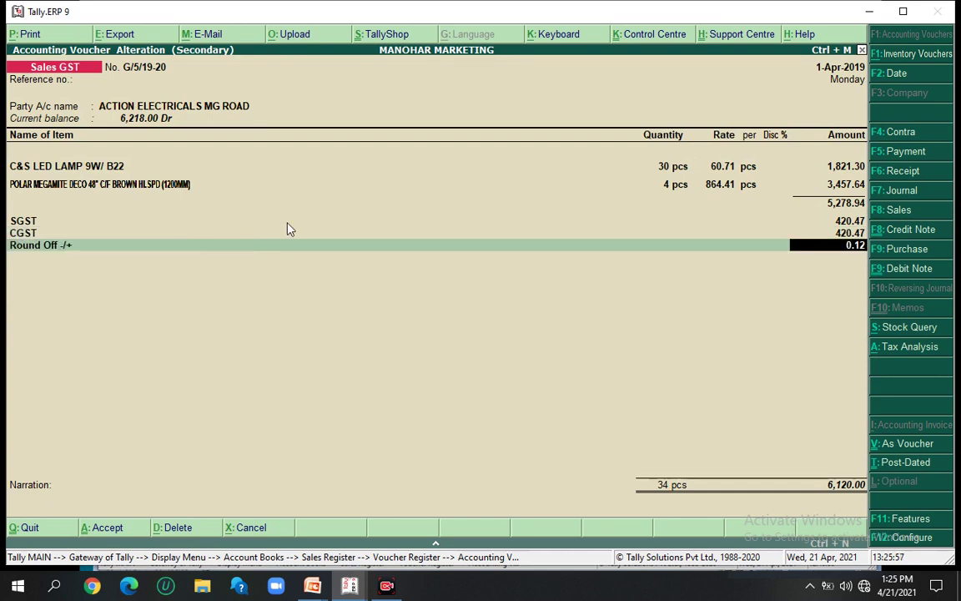
Show the voucher's tax analysis in detailed form and examine the tax breakdown of C&S LED LAMP 9W/ B22.
{"action": "left_click", "coordinate": [905, 346]}
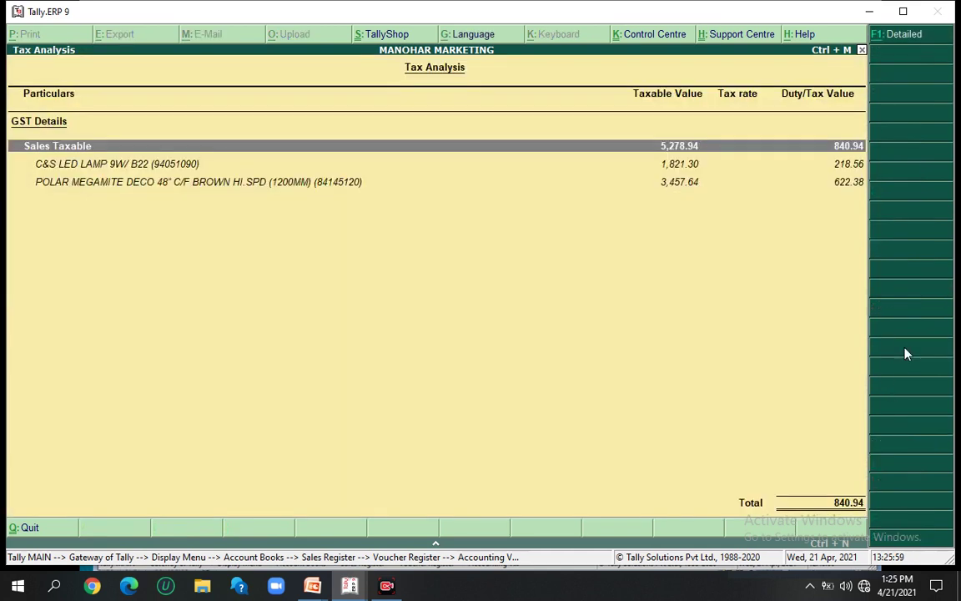
{"action": "key", "text": "alt+F1"}
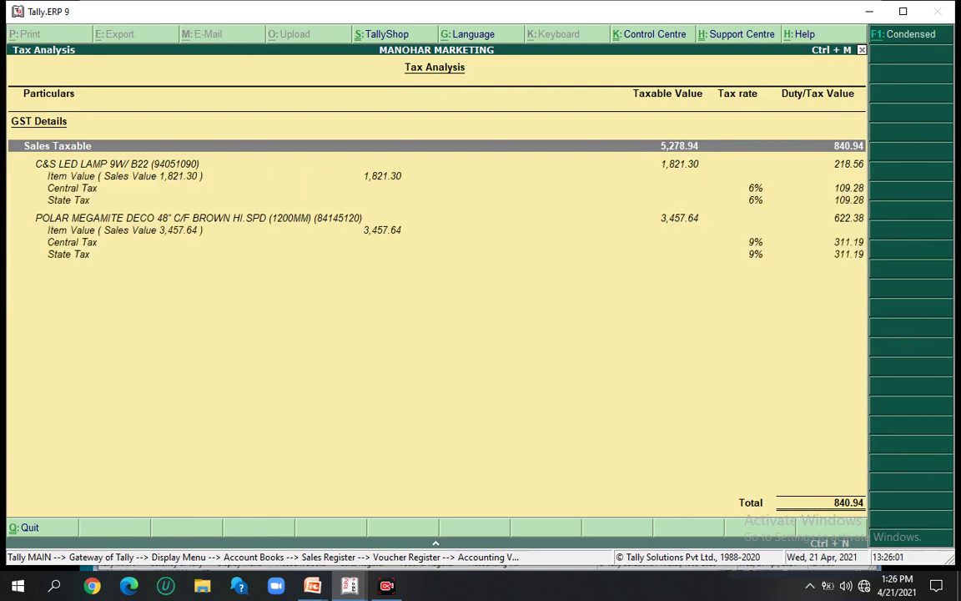
{"action": "key", "text": "Down"}
{"action": "key", "text": "Down"}
{"action": "key", "text": "Down"}
{"action": "key", "text": "Down"}
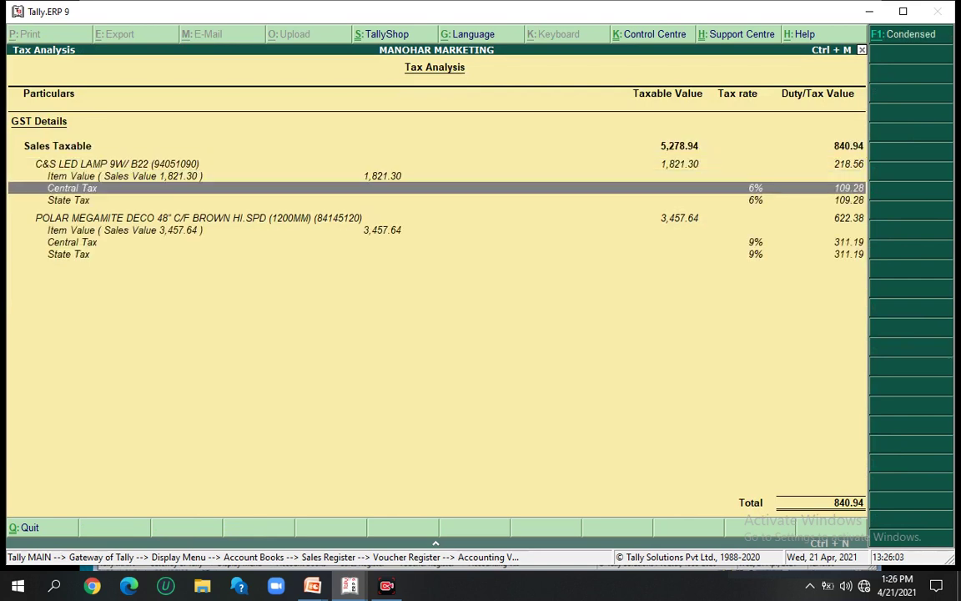
{"action": "key", "text": "Up"}
Examine the item value, central tax and state tax rates of the POLAR MEGAMITE DECO fan in the tax analysis.
{"action": "key", "text": "Down"}
{"action": "key", "text": "Down"}
{"action": "key", "text": "Down"}
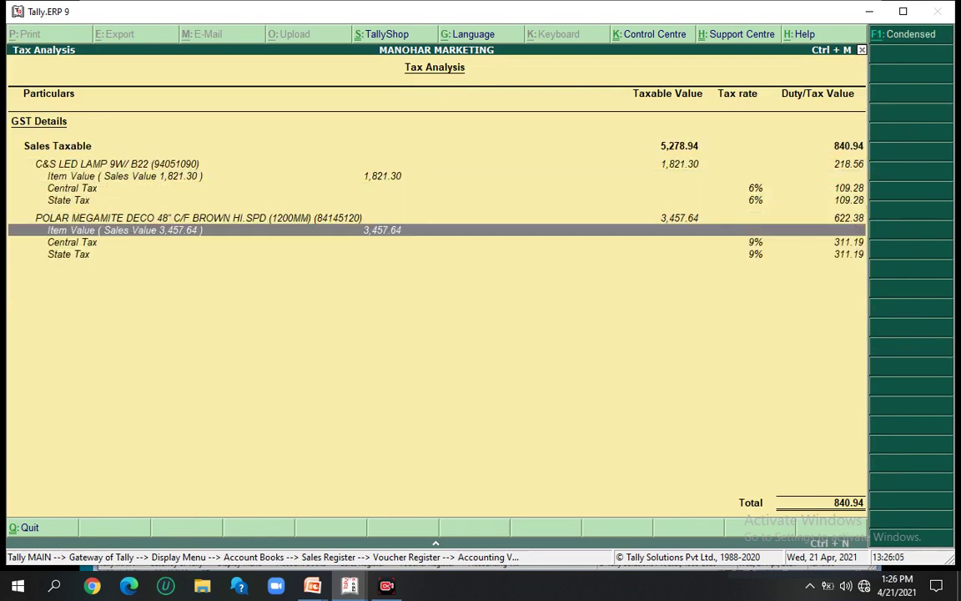
{"action": "key", "text": "Up"}
{"action": "key", "text": "Down"}
{"action": "key", "text": "Down"}
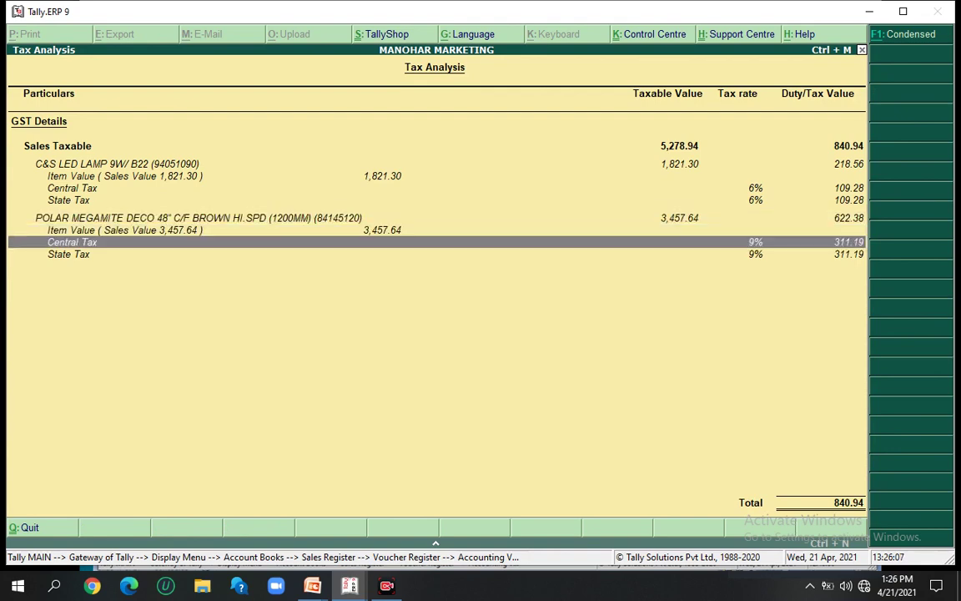
{"action": "key", "text": "Down"}
{"action": "key", "text": "Up"}
{"action": "key", "text": "Down"}
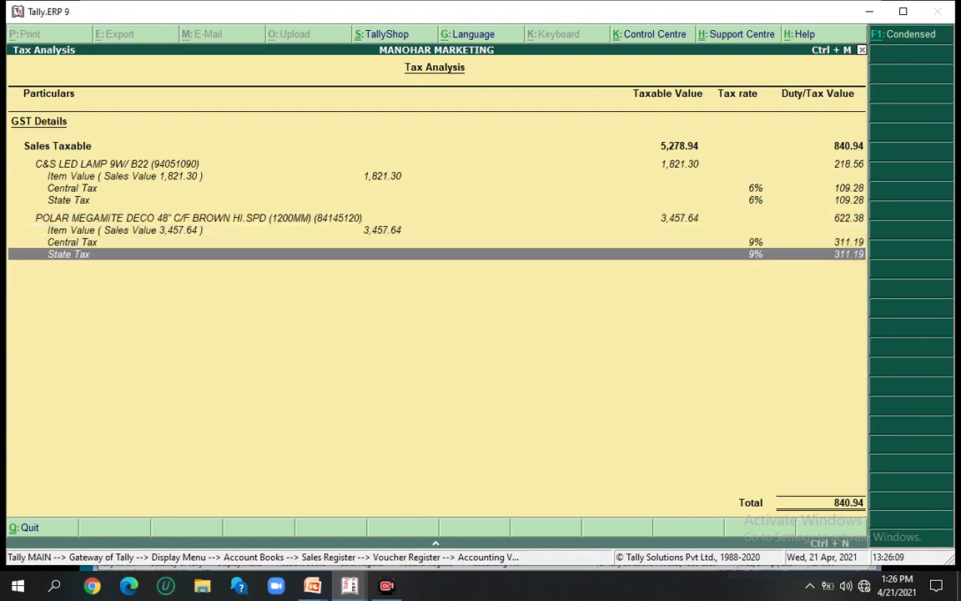
Close the tax analysis and quit the Sales GST voucher G/5/19-20 without saving.
{"action": "key", "text": "Escape"}
{"action": "key", "text": "Escape"}
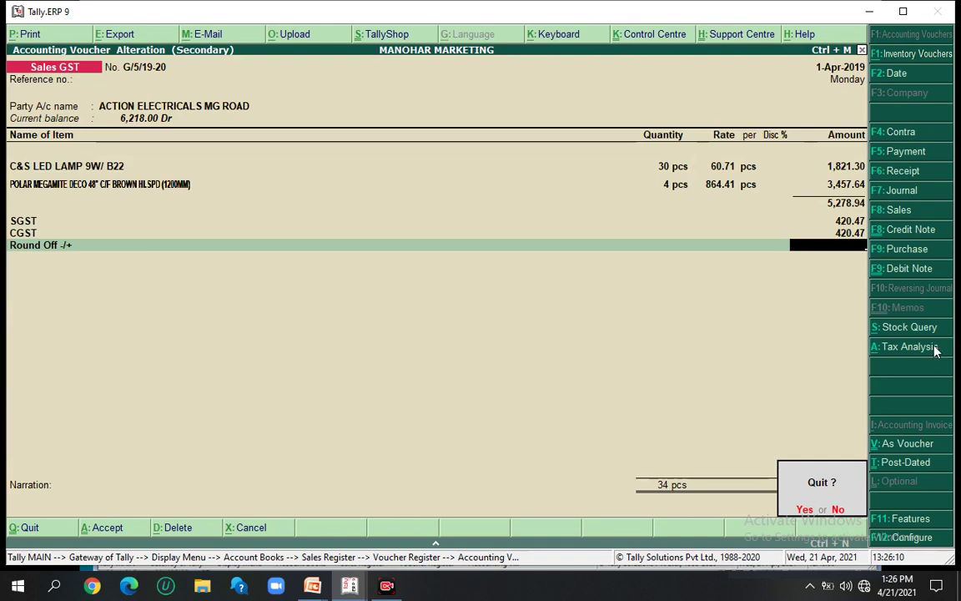
{"action": "key", "text": "y"}
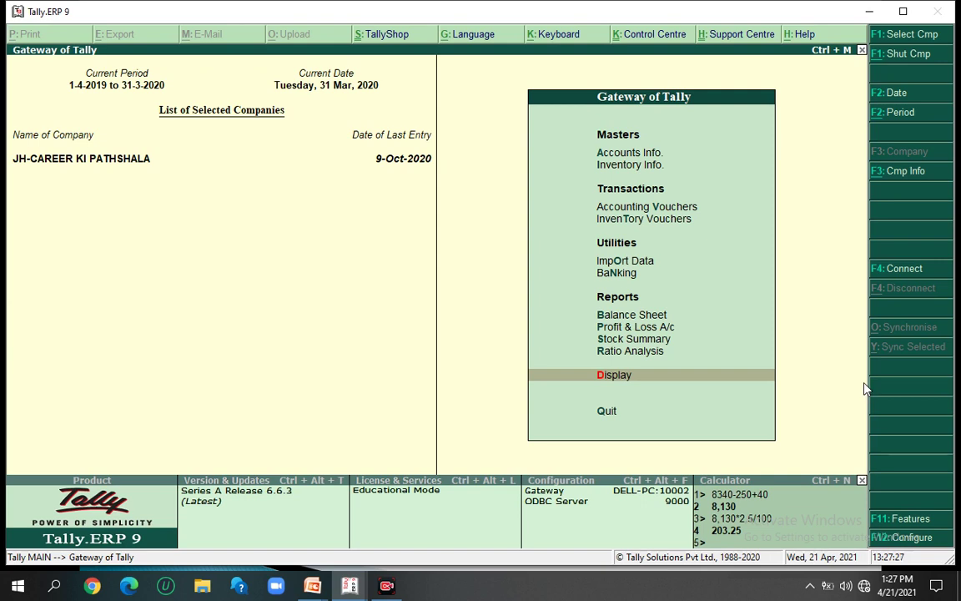
Open the list of GST statutory reports for the company JH-CAREER KI PATHSHALA.
{"action": "key", "text": "Return"}
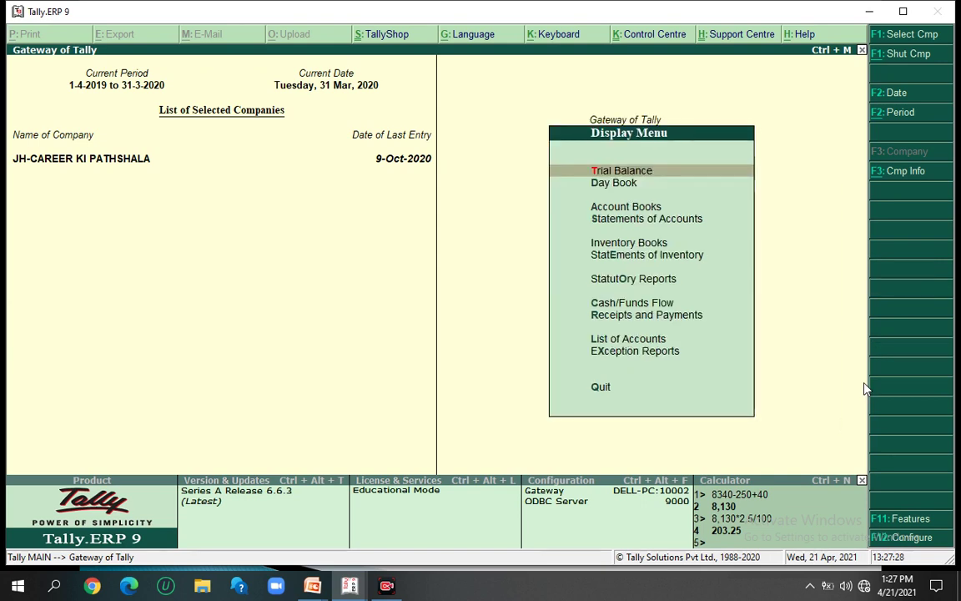
{"action": "key", "text": "Down"}
{"action": "key", "text": "Down"}
{"action": "key", "text": "Down"}
{"action": "key", "text": "Down"}
{"action": "key", "text": "Down"}
{"action": "key", "text": "Down"}
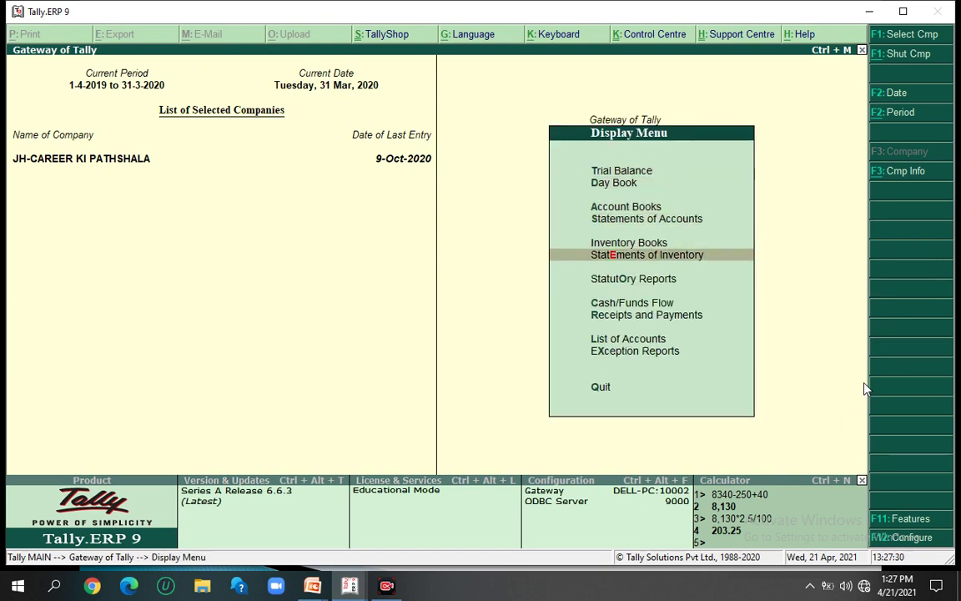
{"action": "key", "text": "Return"}
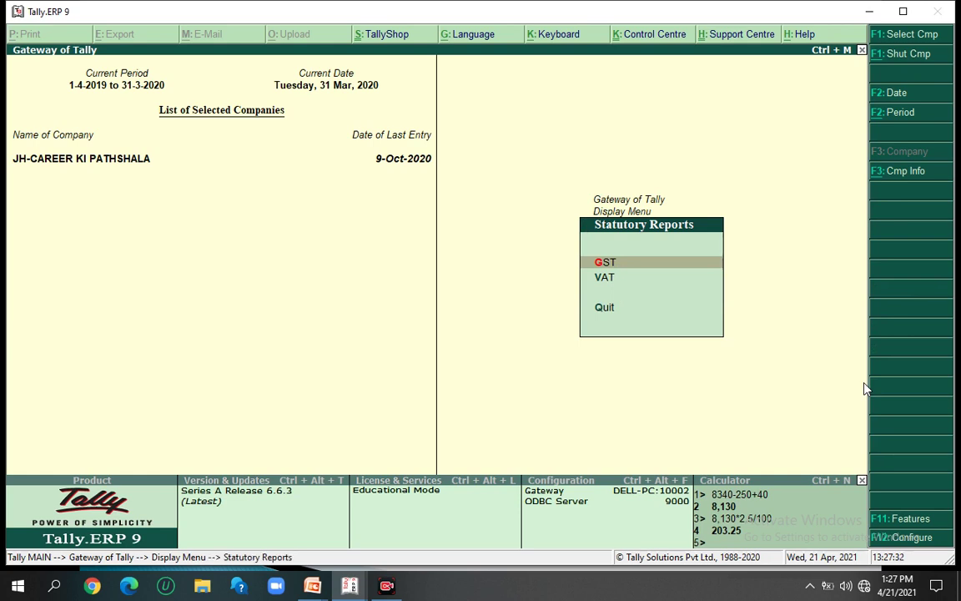
{"action": "key", "text": "Return"}
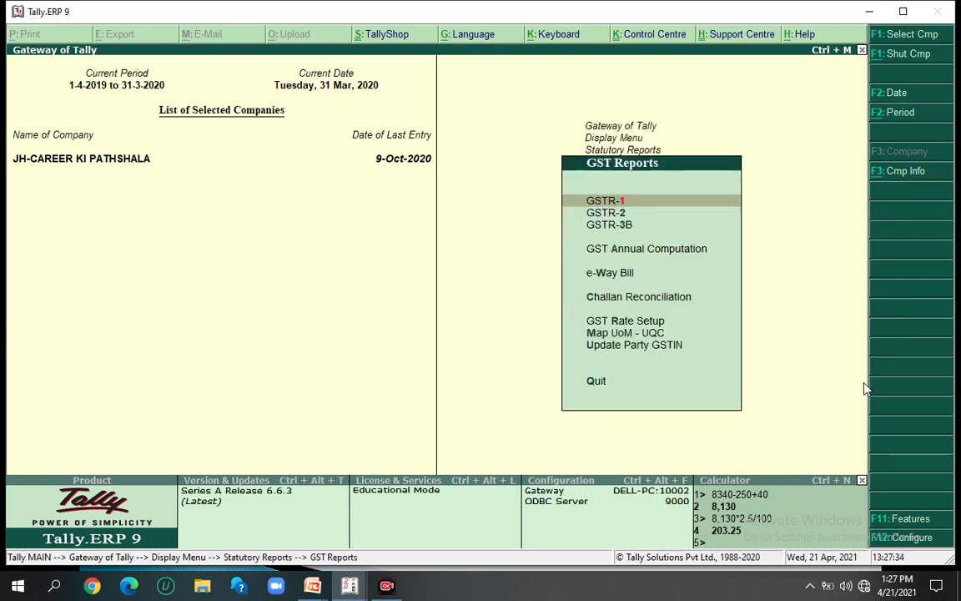
Look over the GSTR-1, GSTR-2 and GSTR-3B reports and open GSTR-3B.
{"action": "key", "text": "Down"}
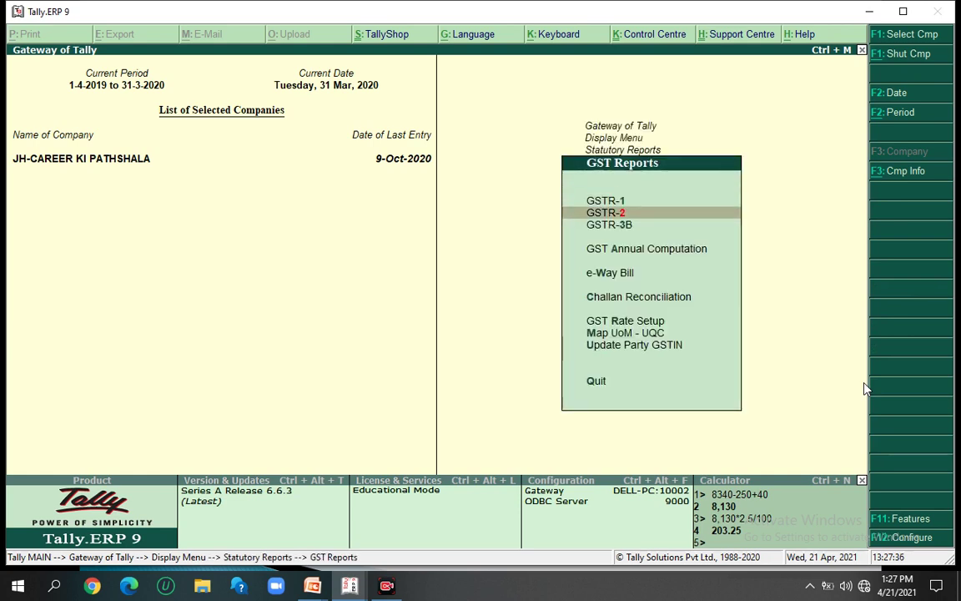
{"action": "key", "text": "Down"}
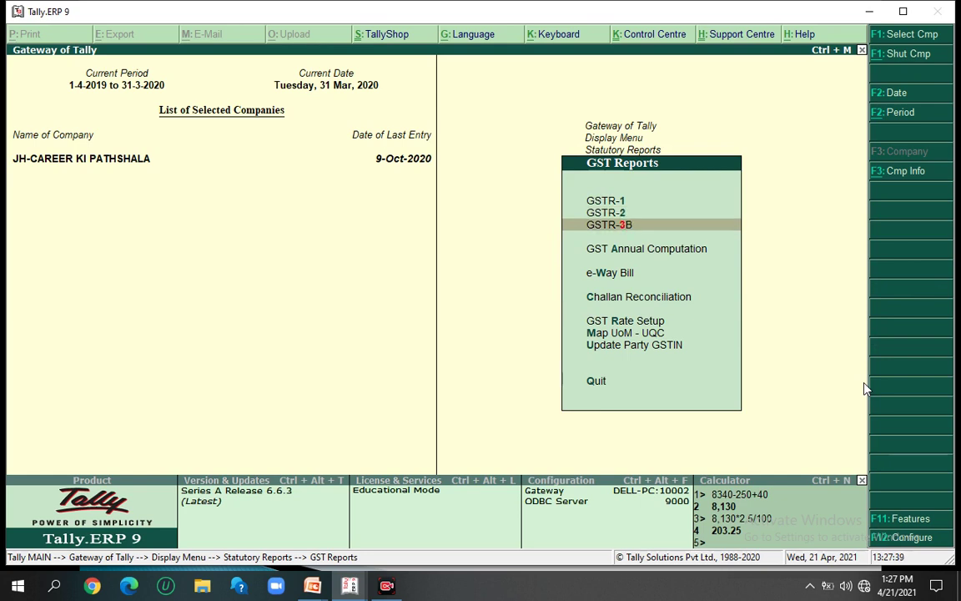
{"action": "key", "text": "Up"}
{"action": "key", "text": "Up"}
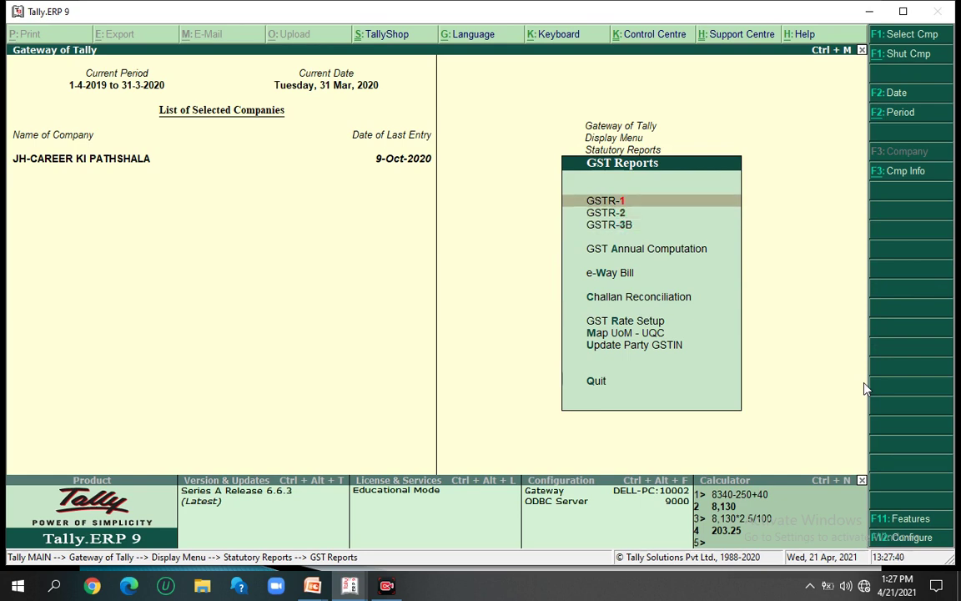
{"action": "key", "text": "Down"}
{"action": "key", "text": "Down"}
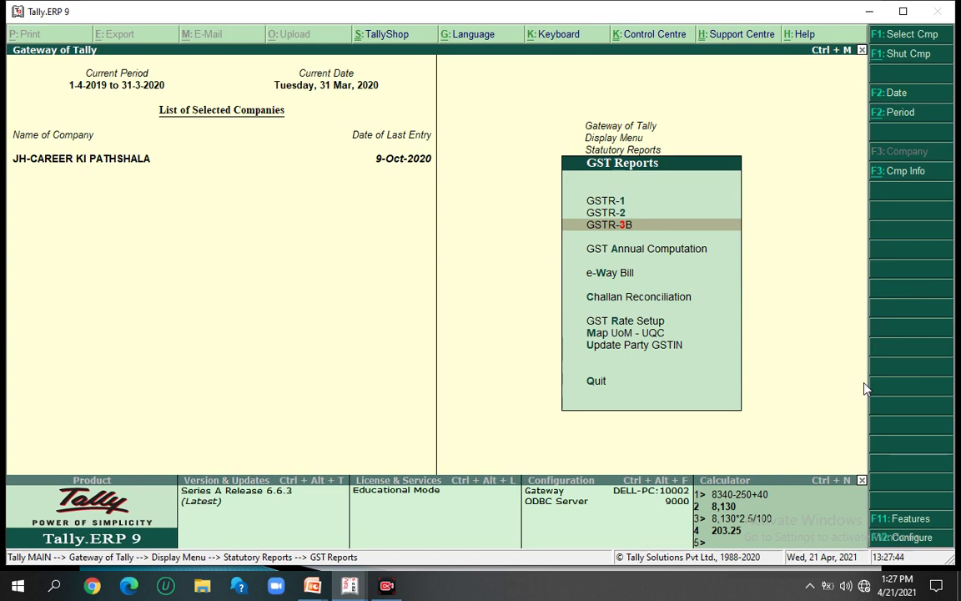
{"action": "key", "text": "Return"}
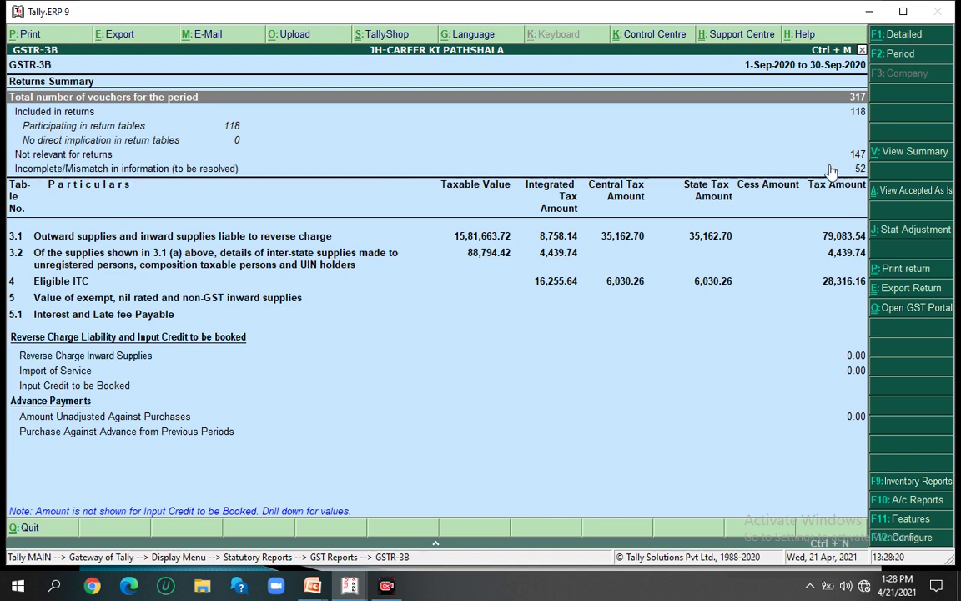
Review the export options for the GSTR-3B return, including the output format choices, and close them without exporting.
{"action": "left_click", "coordinate": [771, 167]}
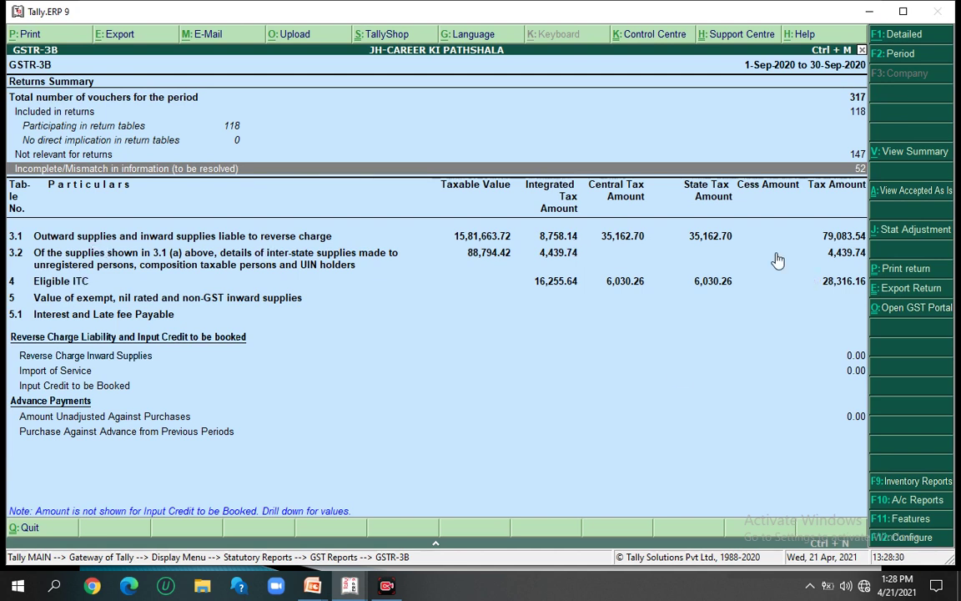
{"action": "left_click", "coordinate": [907, 288]}
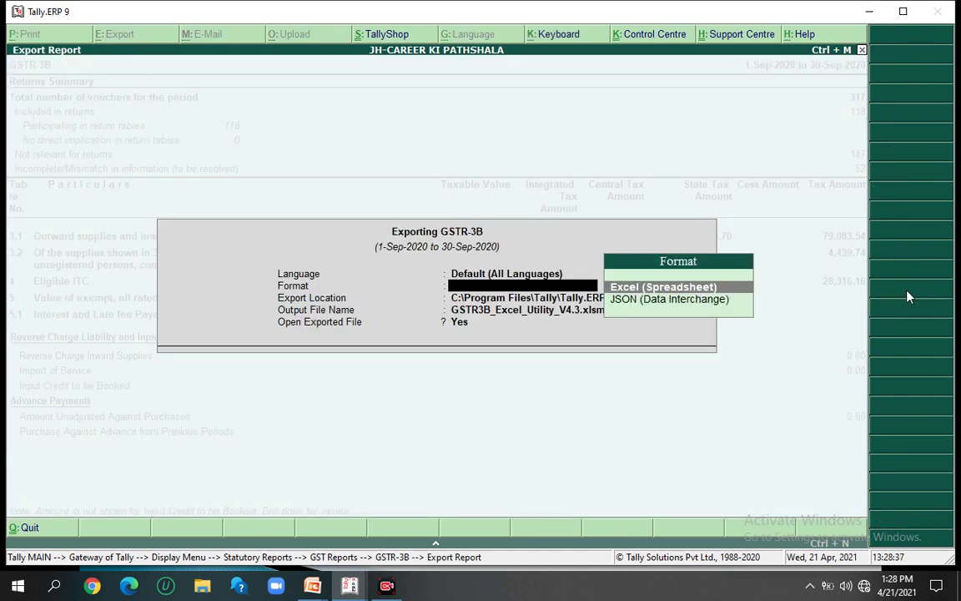
{"action": "key", "text": "Escape"}
{"action": "key", "text": "Return"}
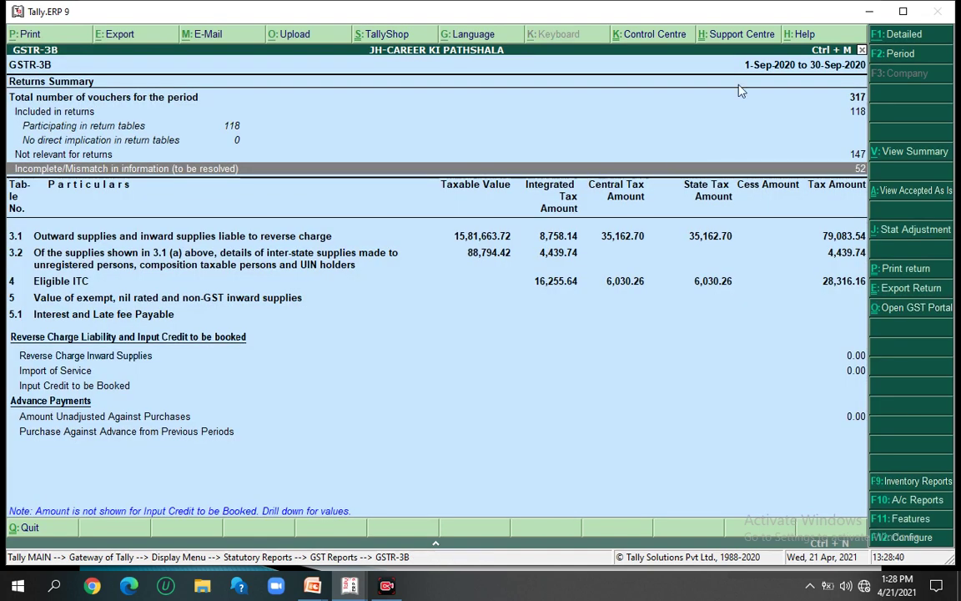
Examine the incomplete/mismatch vouchers of GSTR-3B under "Tax rate/tax type not specified" and return to the returns summary.
{"action": "key", "text": "Return"}
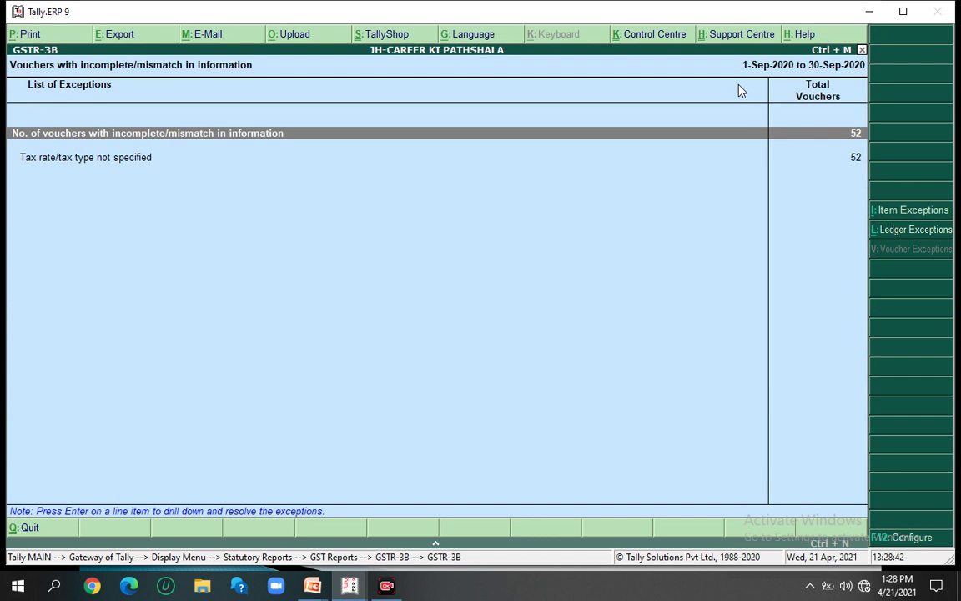
{"action": "key", "text": "Down"}
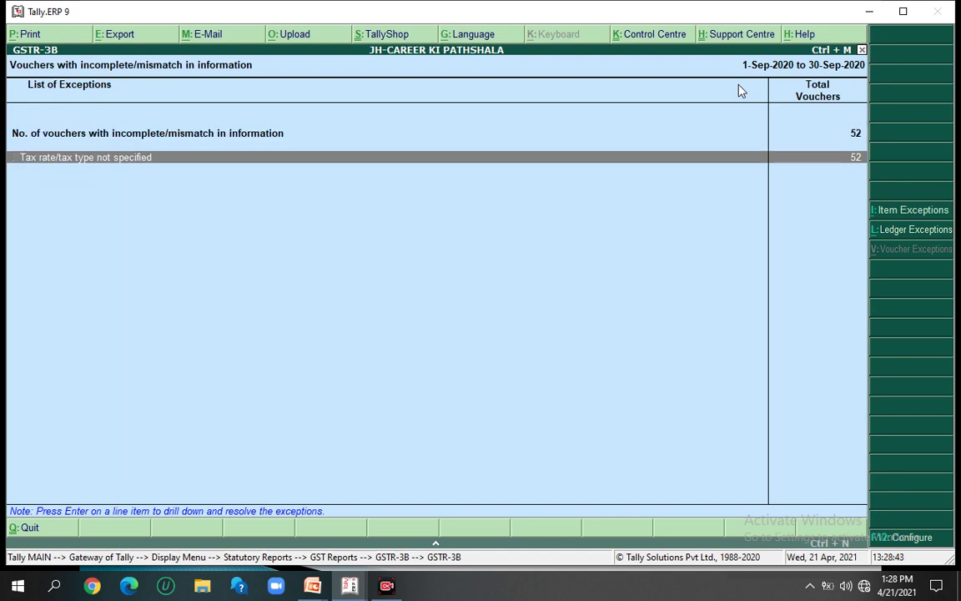
{"action": "key", "text": "Return"}
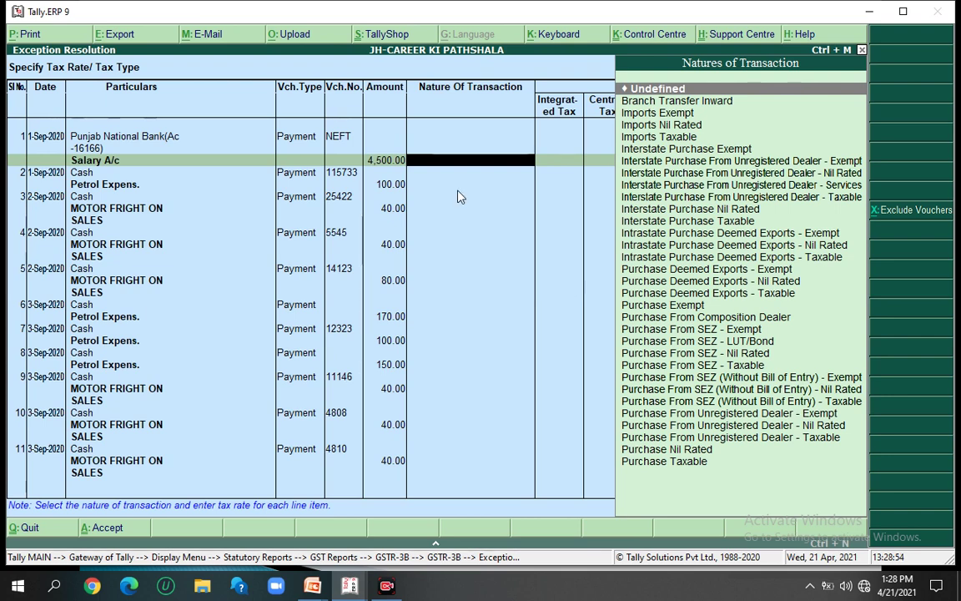
{"action": "key", "text": "Escape"}
{"action": "key", "text": "Escape"}
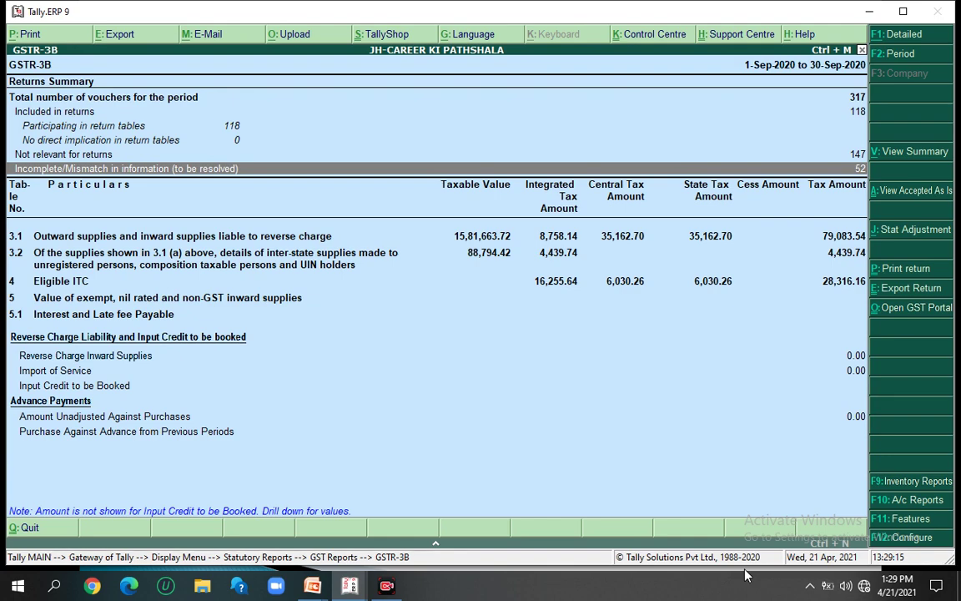
Switch to the PowerPoint slide show and view the "Impacts of GST-master setting" slide and the GST Reports picture.
{"action": "key", "text": "alt+Tab"}
{"action": "key", "text": "alt+Tab"}
{"action": "key", "text": "alt+Tab"}
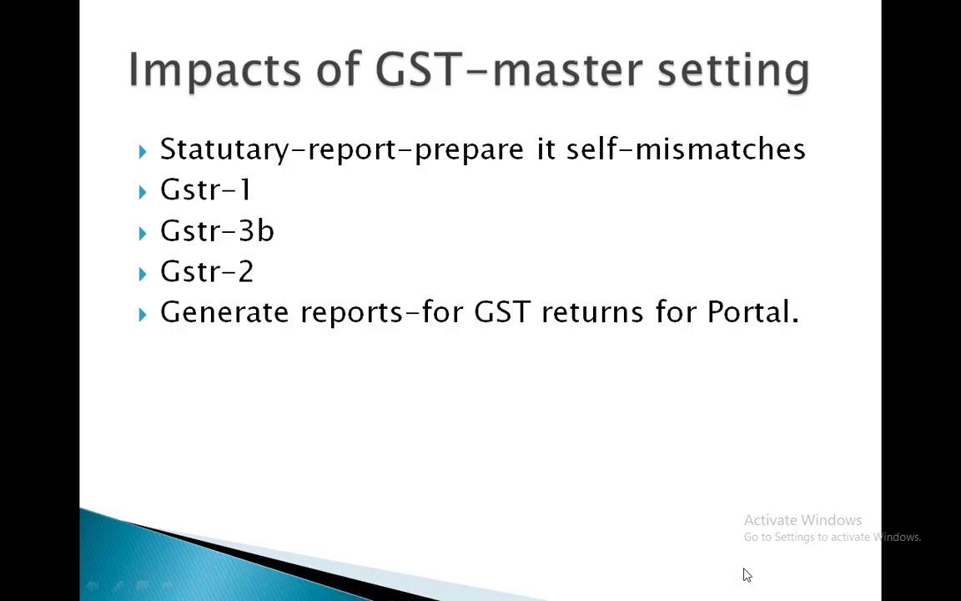
{"action": "key", "text": "alt+Tab"}
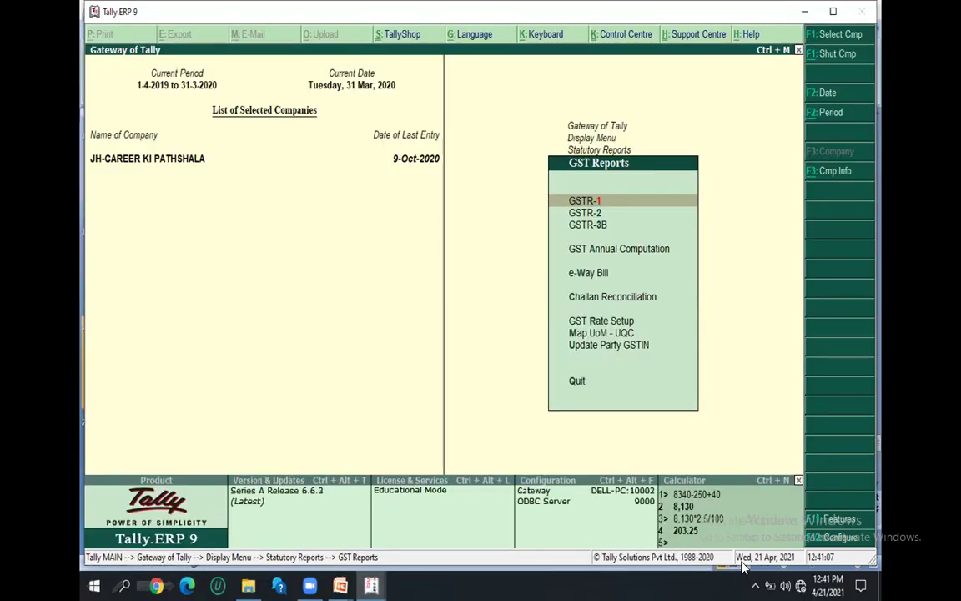